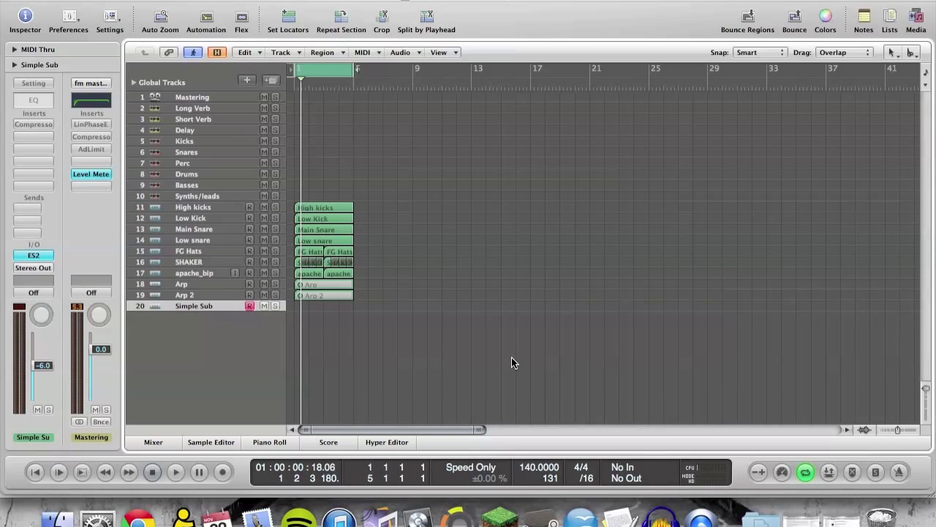
pyautogui.hotkey('ctrl', 'Up')
pyautogui.hotkey('ctrl', 'Up')
pyautogui.hotkey('ctrl', 'Down')
pyautogui.hotkey('ctrl', 'Right')
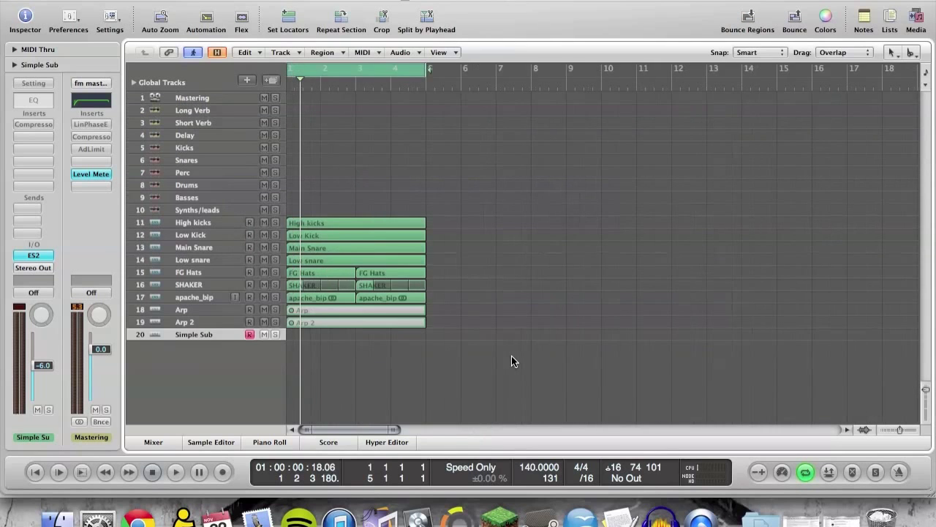
pyautogui.hotkey('ctrl', 'Right')
pyautogui.hotkey('ctrl', 'Down')
pyautogui.hotkey('ctrl', 'Down')
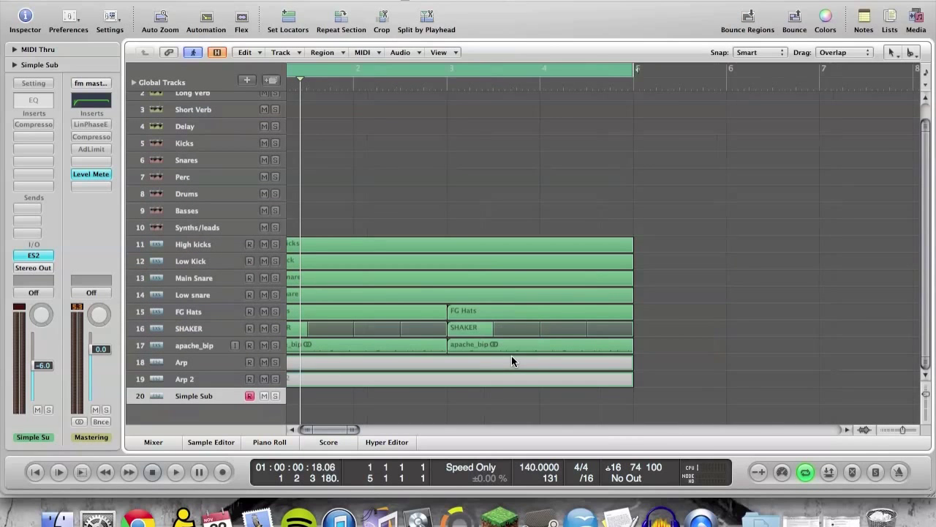
pyautogui.hotkey('ctrl', 'Down')
pyautogui.hotkey('ctrl', 'Down')
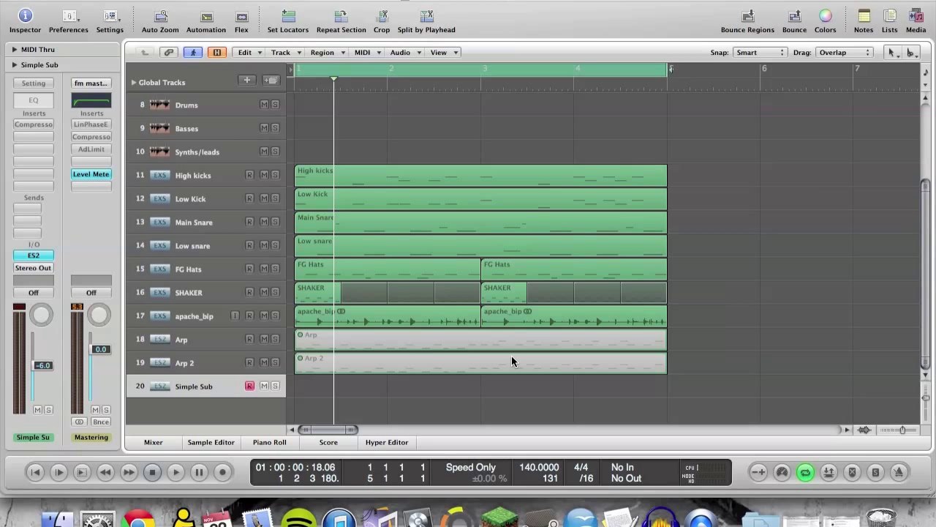
pyautogui.scroll(5, 511, 356)
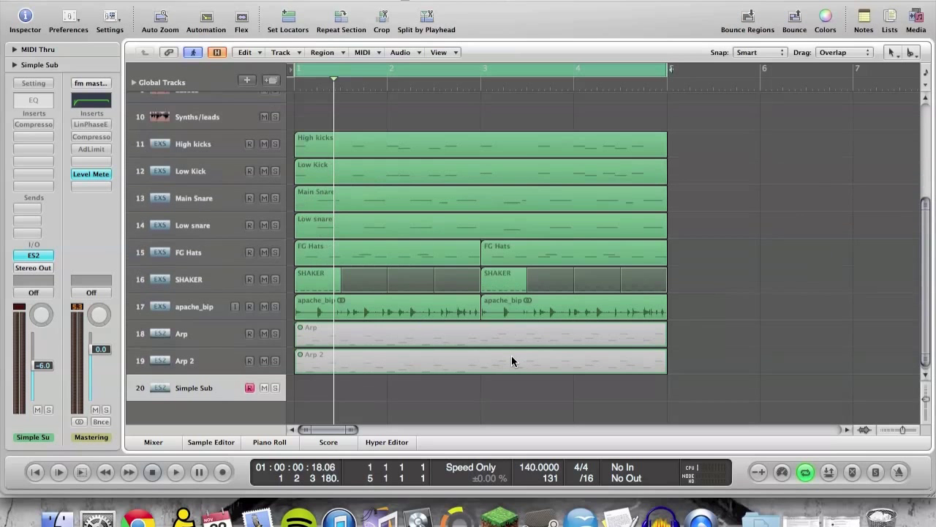
pyautogui.scroll(5, 511, 355)
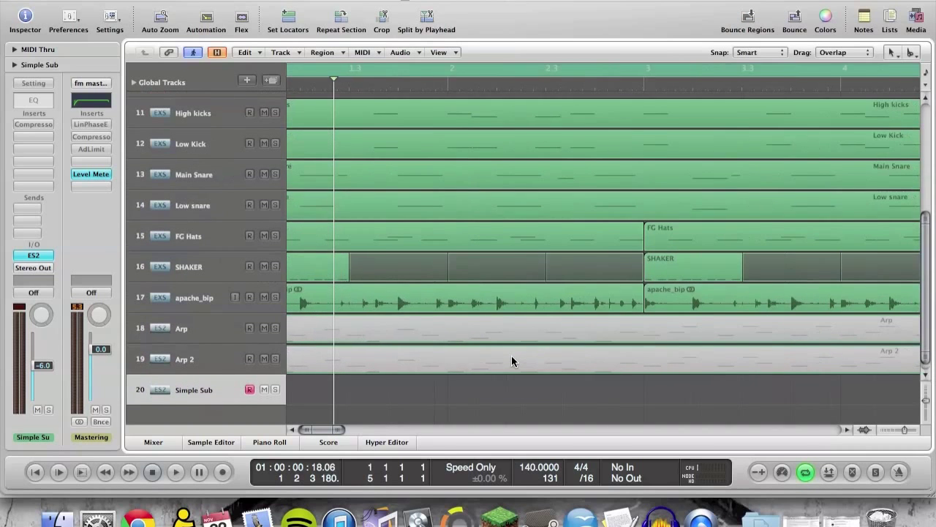
pyautogui.scroll(-8, 512, 360)
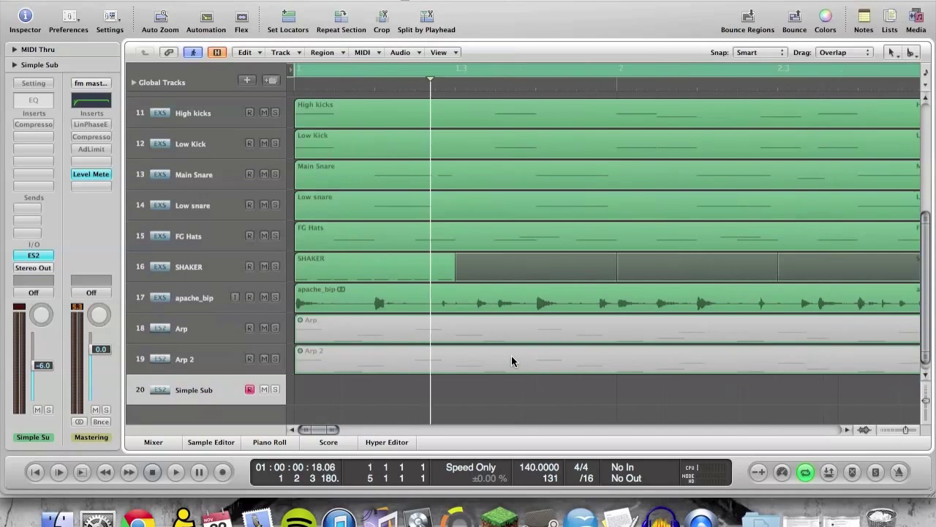
pyautogui.scroll(3, 511, 361)
pyautogui.scroll(4, 511, 357)
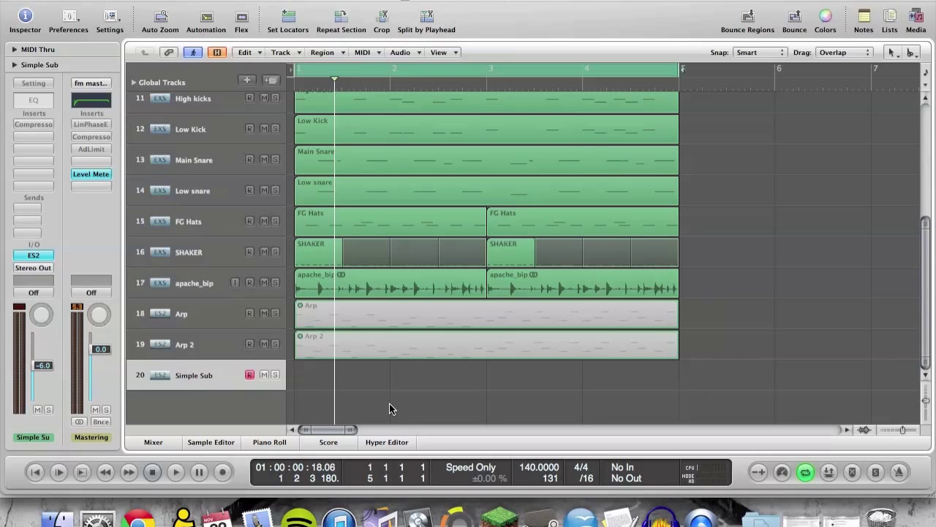
pyautogui.scroll(-3, 390, 408)
pyautogui.scroll(5, 389, 408)
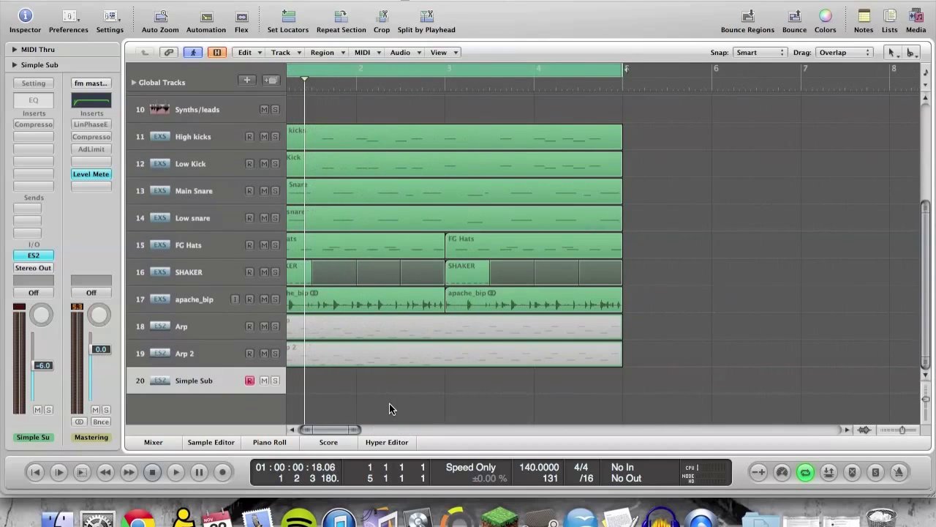
pyautogui.scroll(-3, 389, 403)
pyautogui.scroll(6, 389, 403)
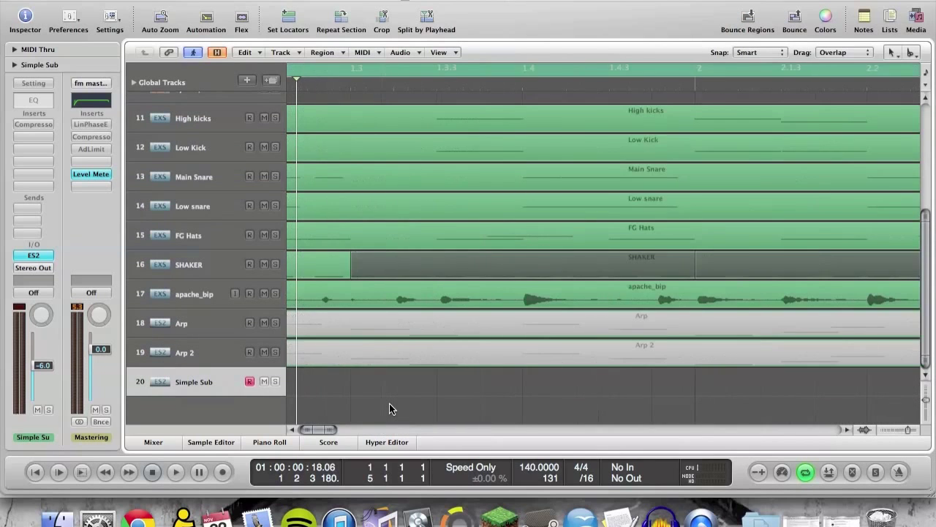
pyautogui.scroll(-4, 389, 408)
pyautogui.scroll(3, 389, 408)
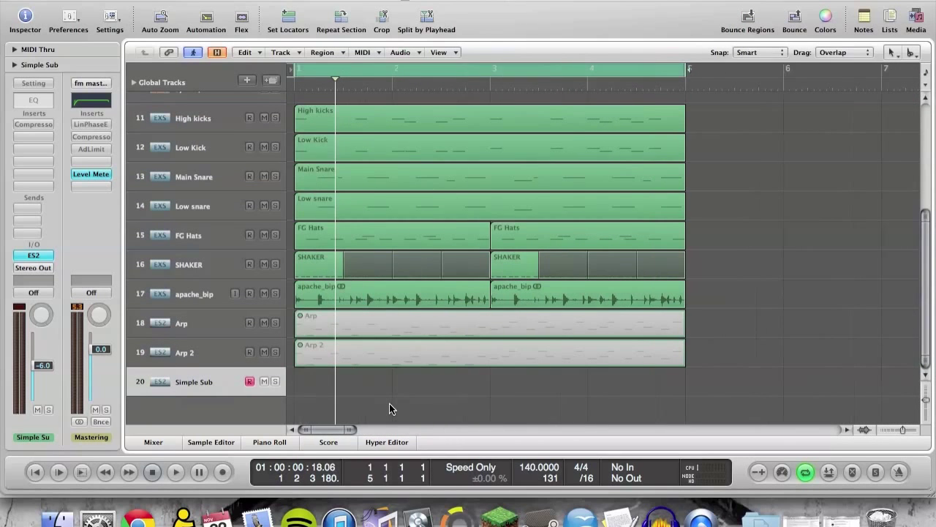
pyautogui.scroll(2, 389, 408)
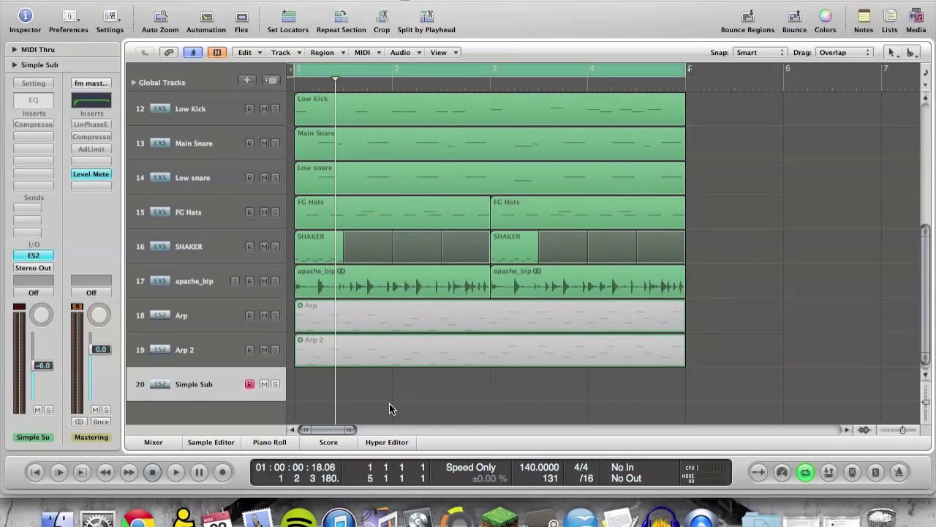
pyautogui.scroll(-3, 389, 408)
pyautogui.scroll(1, 389, 408)
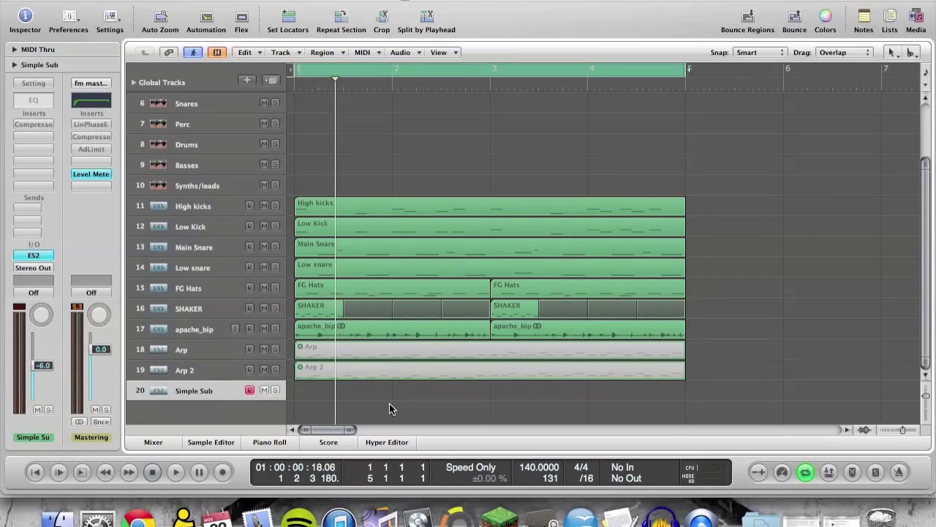
pyautogui.scroll(-2, 389, 409)
pyautogui.scroll(3, 389, 408)
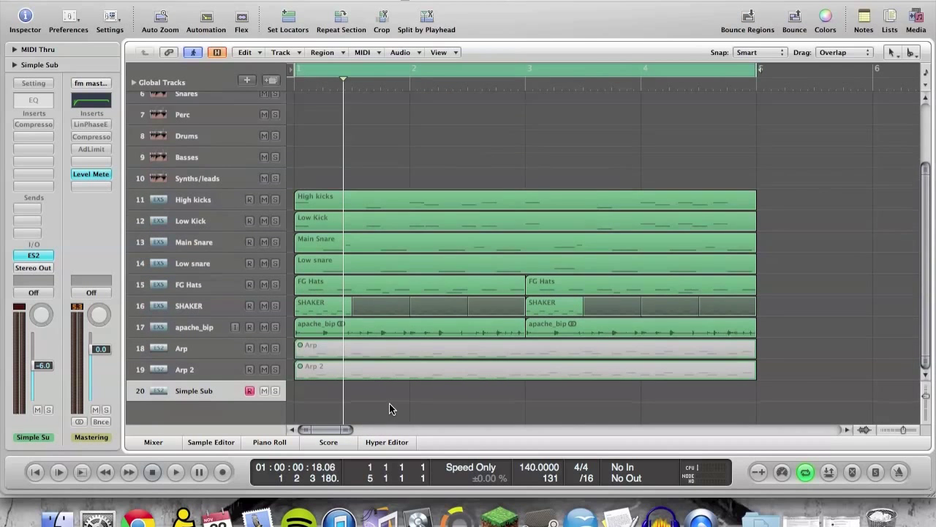
pyautogui.scroll(3, 389, 408)
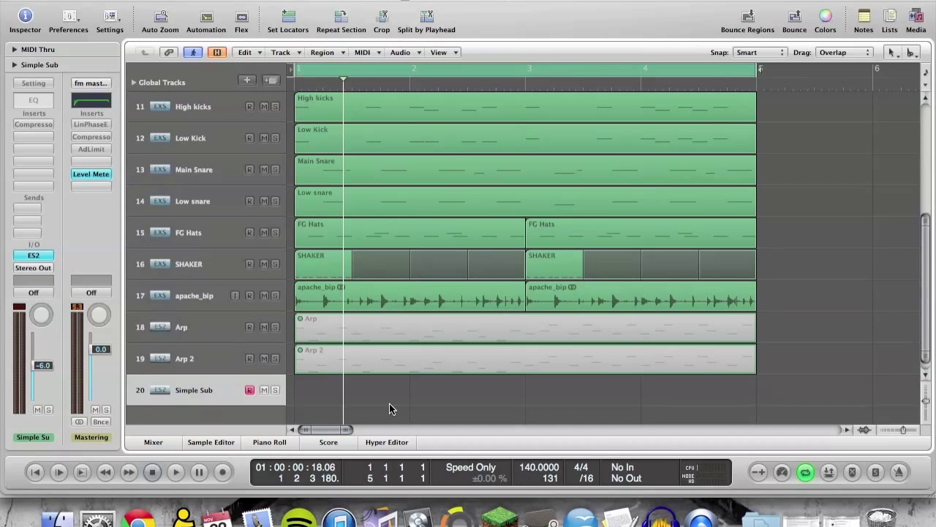
# Unmute the Arp and Arp 2 regions and play the loop from the start with the drums.
pyautogui.press('space')
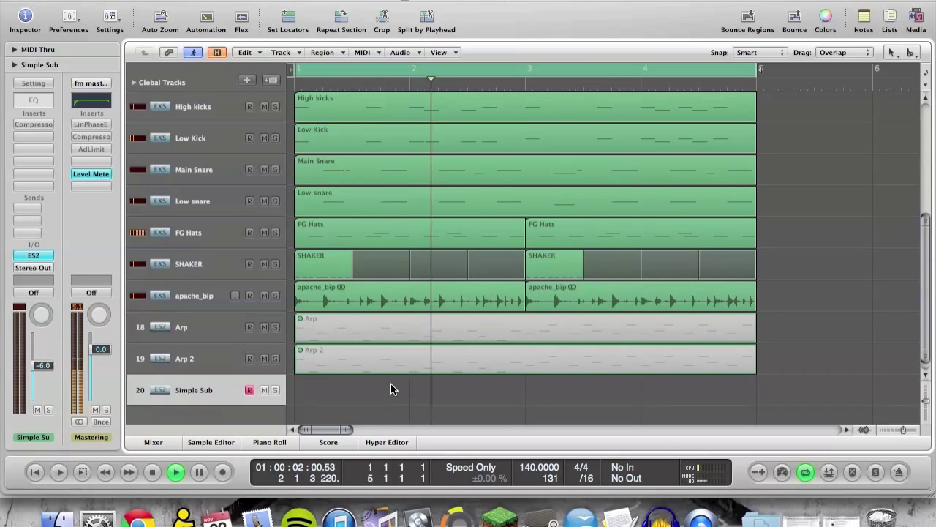
pyautogui.press('space')
pyautogui.moveTo(384, 392); pyautogui.dragTo(386, 342)
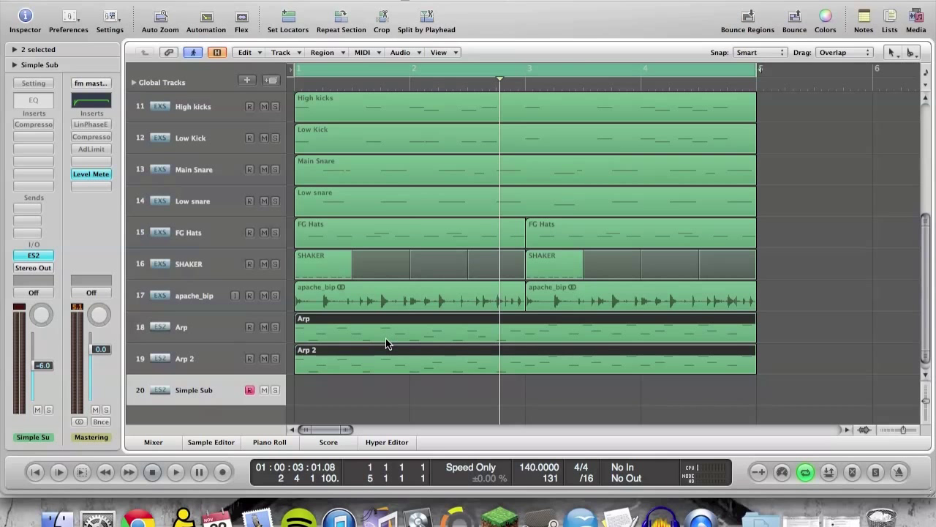
pyautogui.press('Return')
pyautogui.press('space')
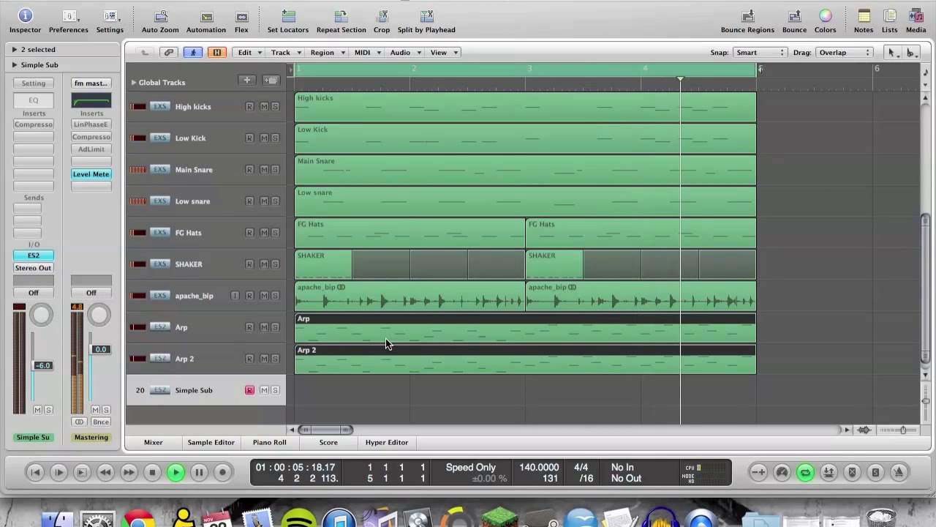
pyautogui.press('space')
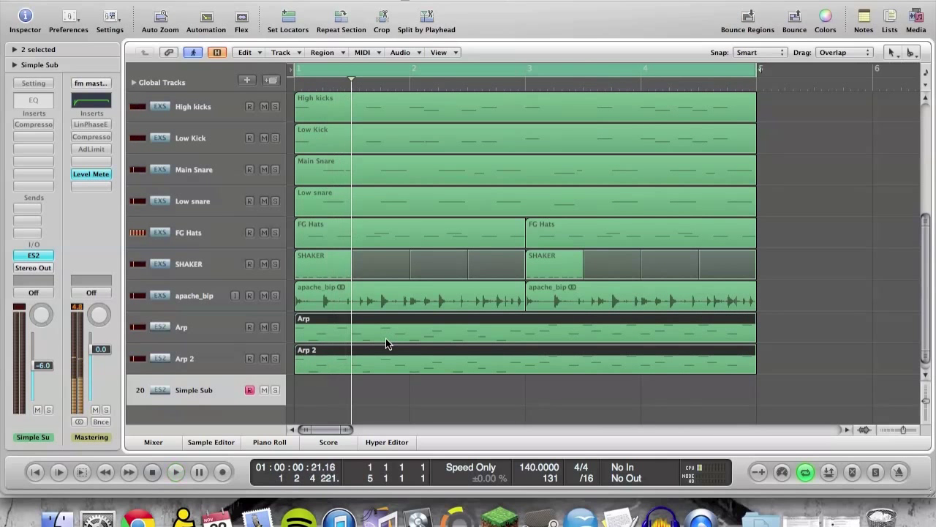
# Open the ES2 synth of the Simple Sub track in a movable window and adjust its Distortion amount.
pyautogui.click(418, 404)
pyautogui.press('z')
pyautogui.press('z')
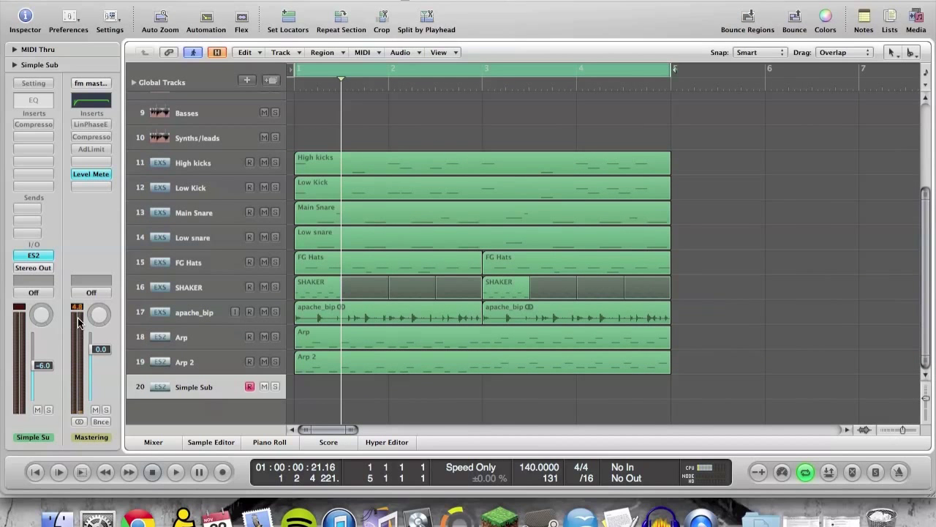
pyautogui.click(33, 256)
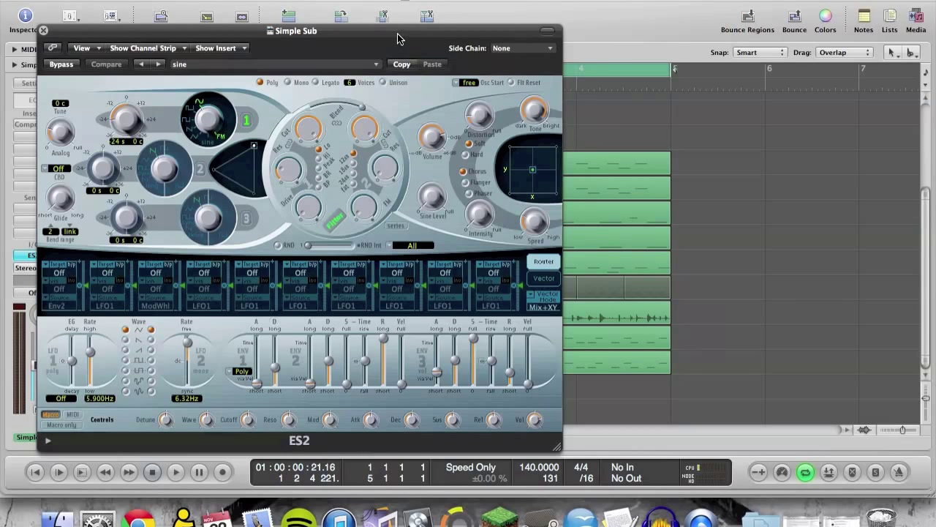
pyautogui.moveTo(399, 38); pyautogui.dragTo(444, 30)
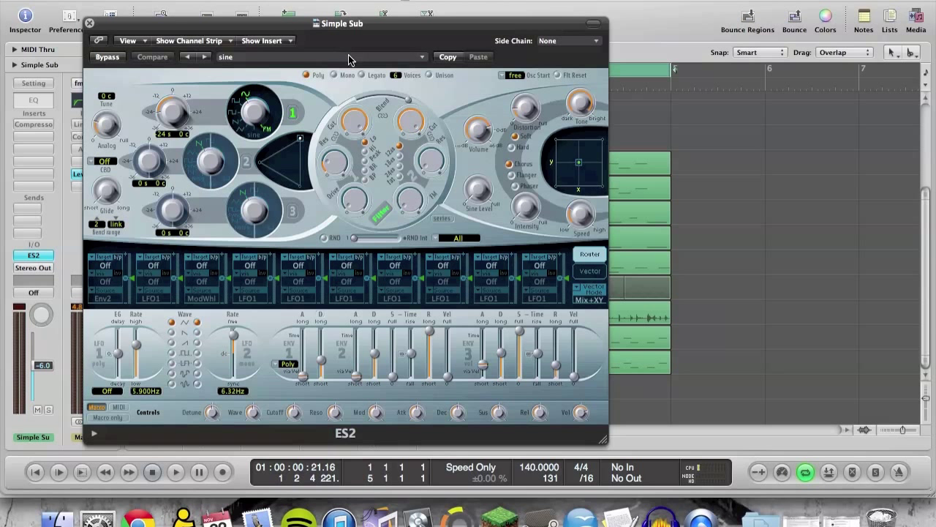
pyautogui.moveTo(357, 30); pyautogui.dragTo(574, 37)
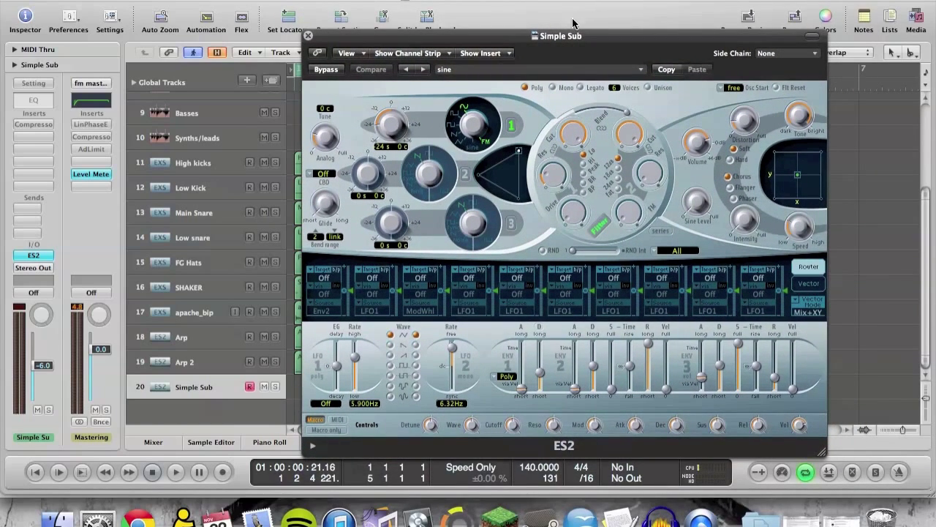
pyautogui.moveTo(508, 47); pyautogui.dragTo(551, 5)
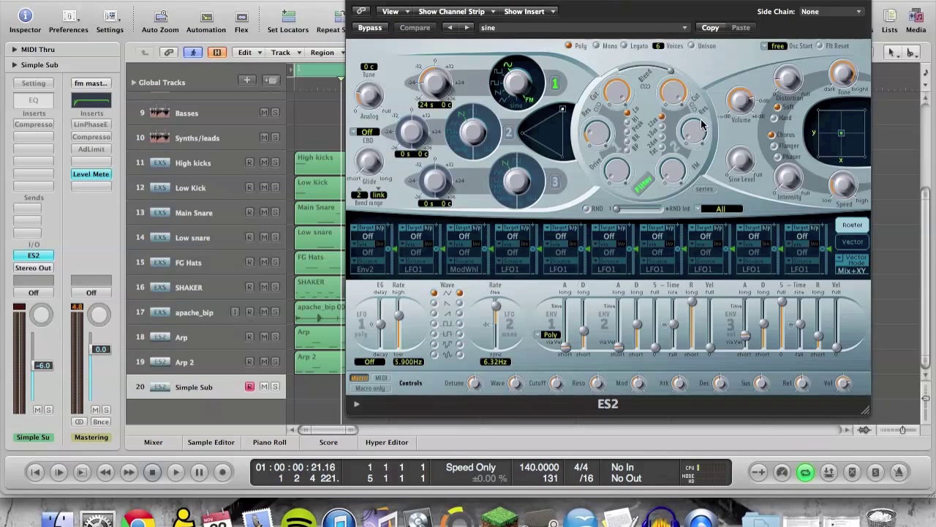
pyautogui.moveTo(795, 77); pyautogui.dragTo(790, 86)
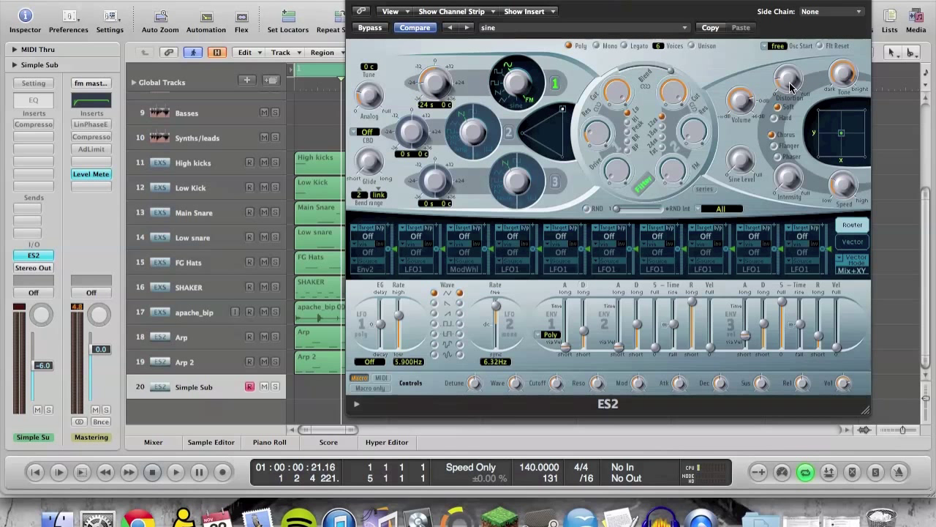
# Turn on Low Latency Mode, move the ES2 window off the regions and play the Simple Sub along with the loop.
pyautogui.click(781, 471)
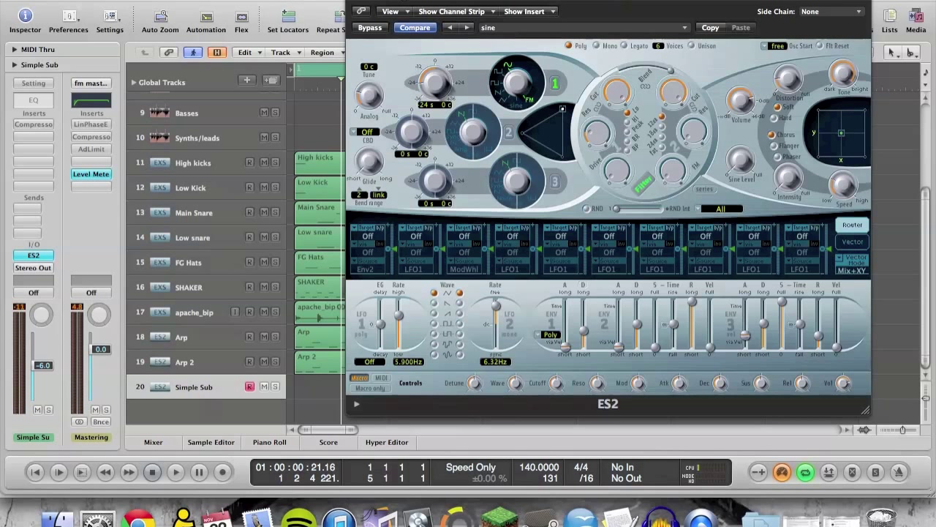
pyautogui.moveTo(403, 0); pyautogui.dragTo(728, 19)
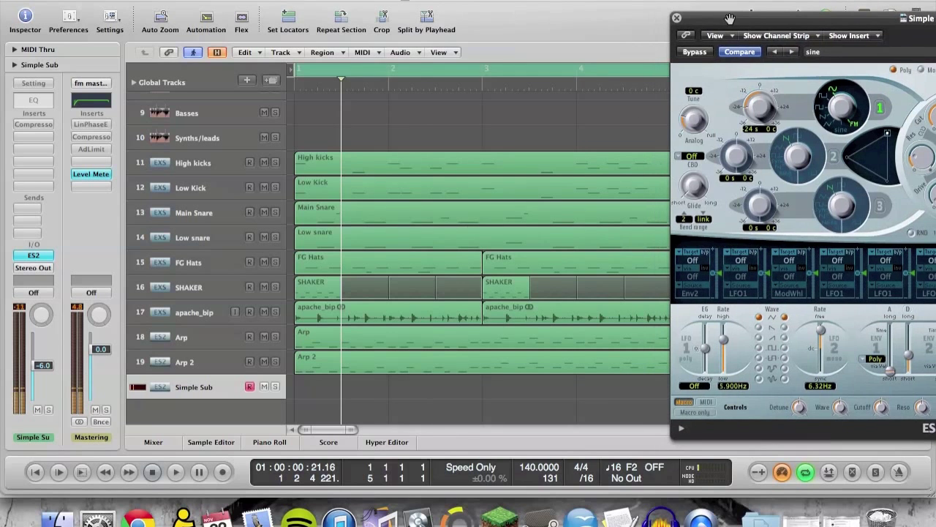
pyautogui.press('space')
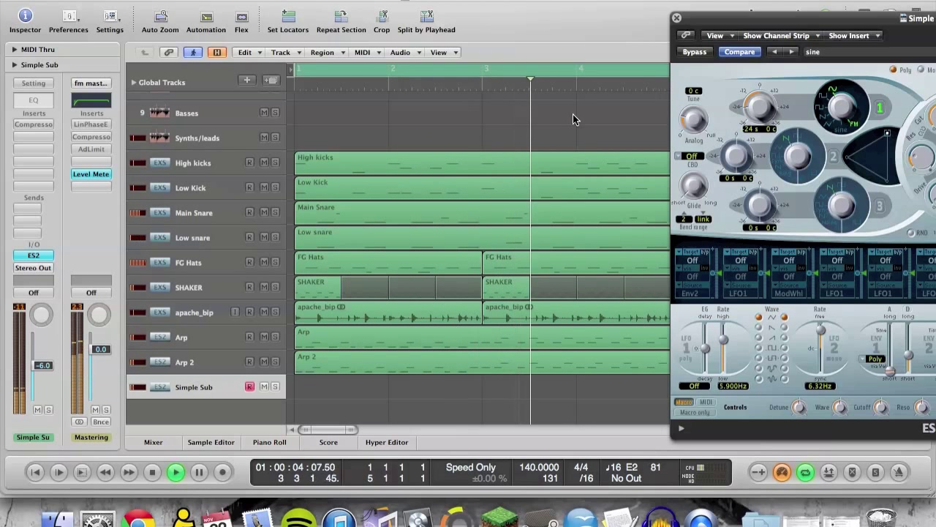
pyautogui.press('Return')
pyautogui.press('space')
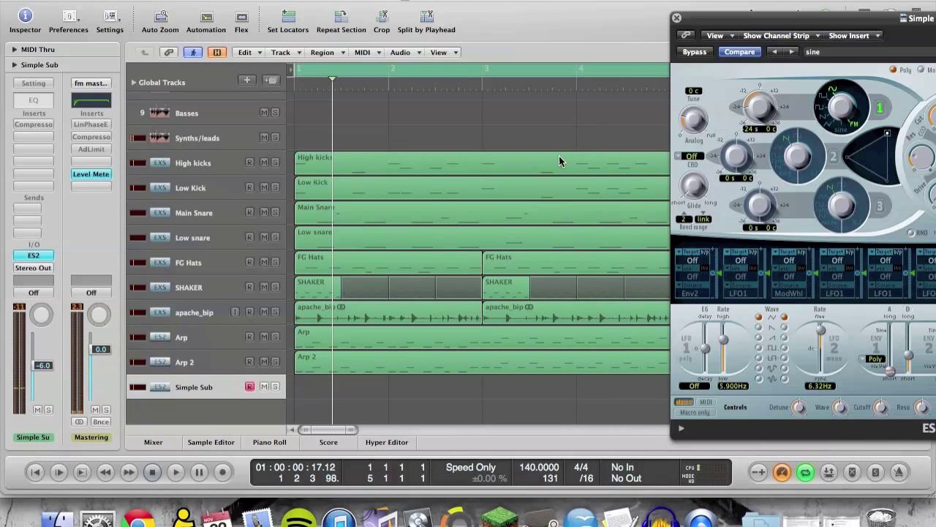
pyautogui.press('z')
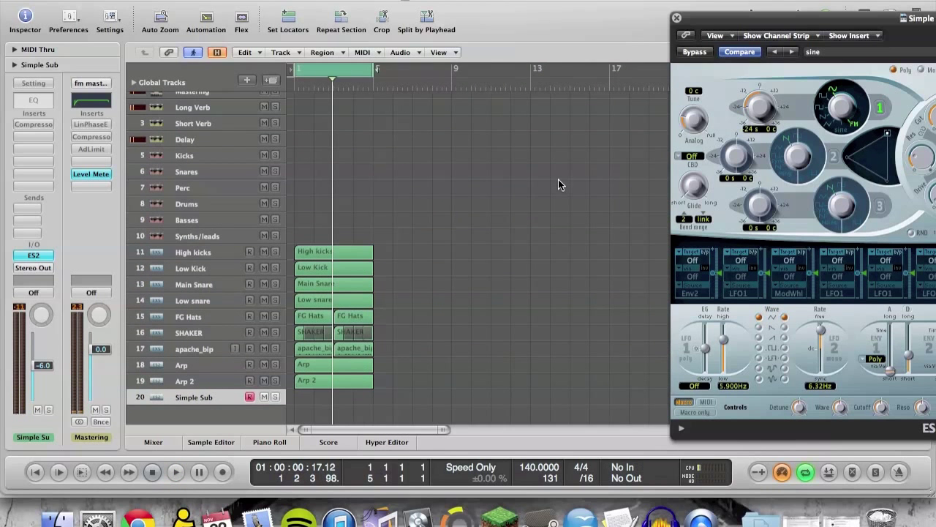
pyautogui.press('super+Down')
pyautogui.press('super+Down')
pyautogui.press('super+Down')
pyautogui.press('super+Down')
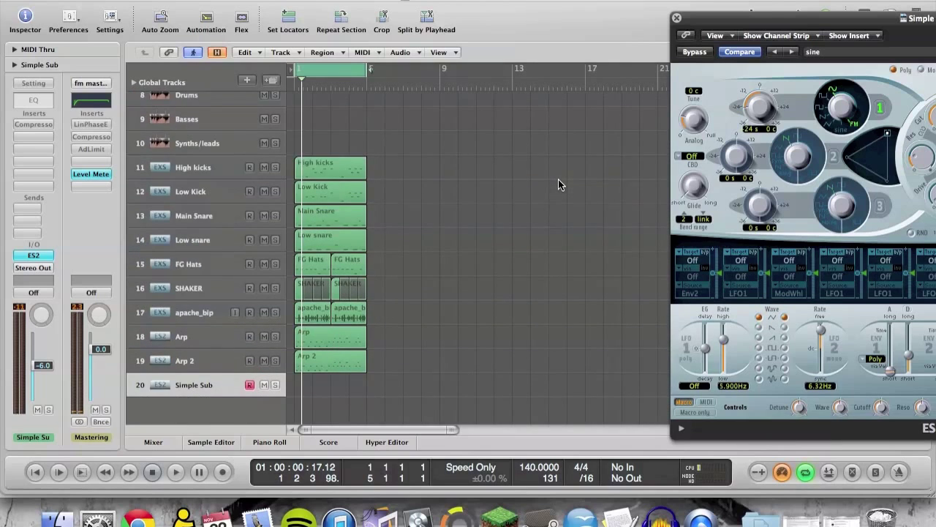
pyautogui.press('super+Up')
pyautogui.press('super+Up')
pyautogui.moveTo(765, 17); pyautogui.dragTo(591, 0)
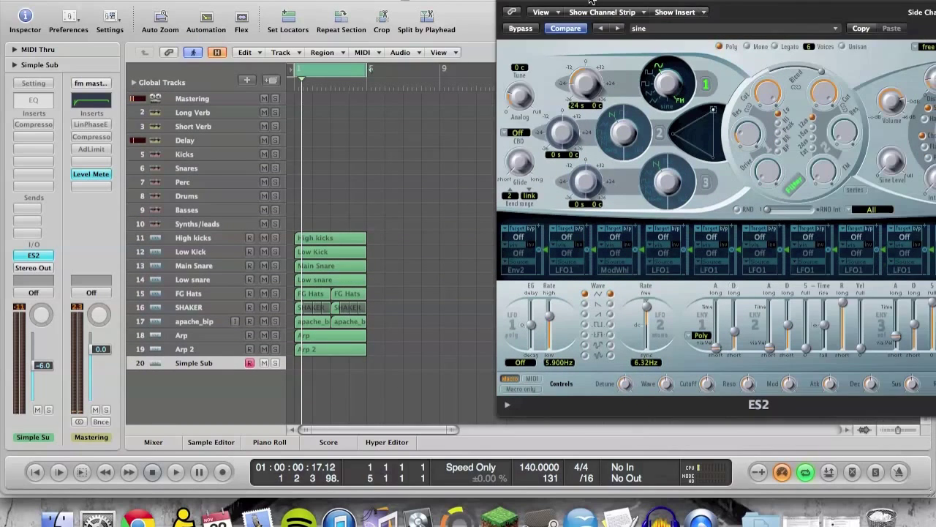
pyautogui.press('super+Up')
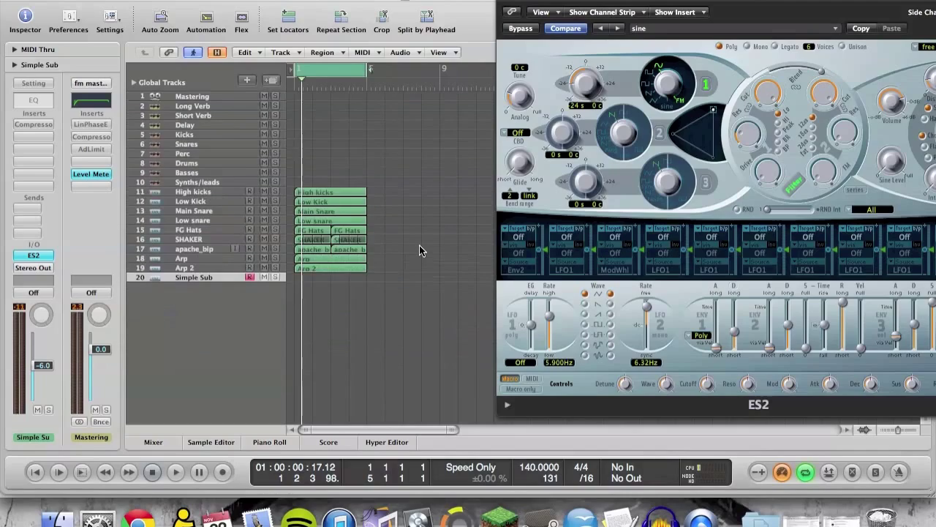
pyautogui.press('super+Right')
pyautogui.press('super+Down')
pyautogui.press('super+Down')
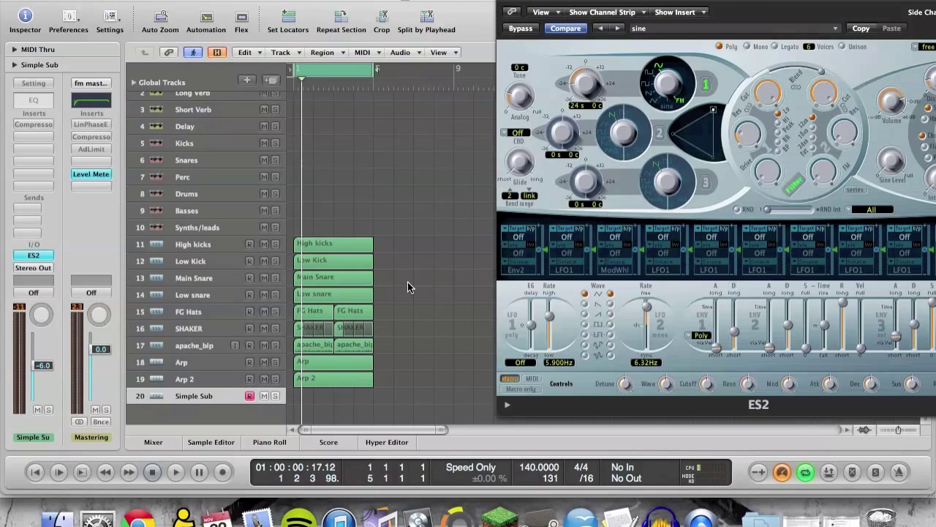
# Reveal the hidden tracks, hide Simple Sub and unhide Punchy Sub, leaving Punchy Sub selected.
pyautogui.press('h')
pyautogui.scroll(-3, 377, 113)
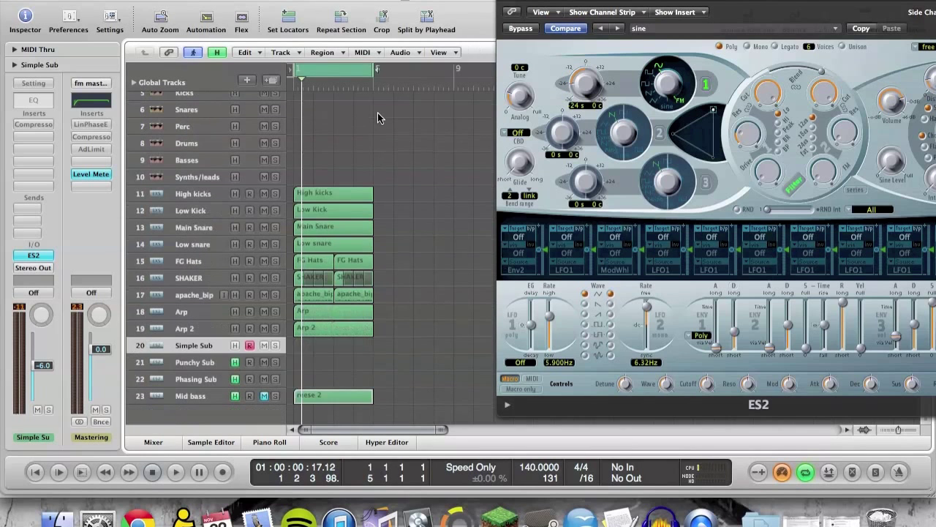
pyautogui.click(178, 365)
pyautogui.click(234, 344)
pyautogui.press('h')
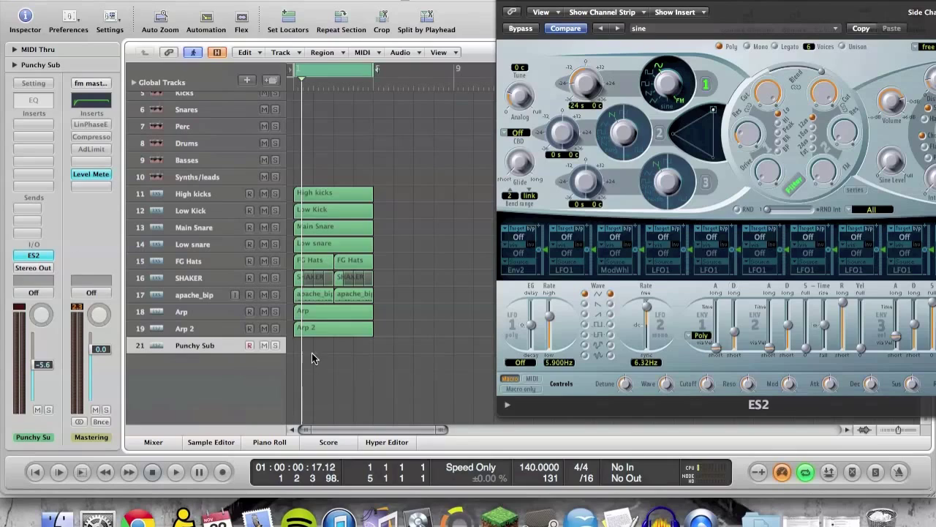
# Close the ES2 window still open, open the Punchy Sub track's ES2 and move it clear of the track headers.
pyautogui.moveTo(585, 2); pyautogui.dragTo(421, 2)
pyautogui.click(342, 4)
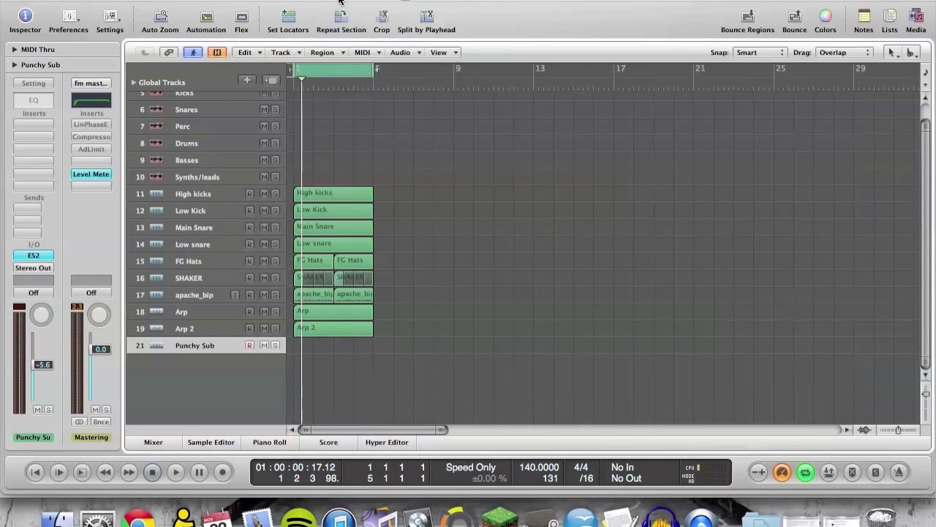
pyautogui.click(34, 254)
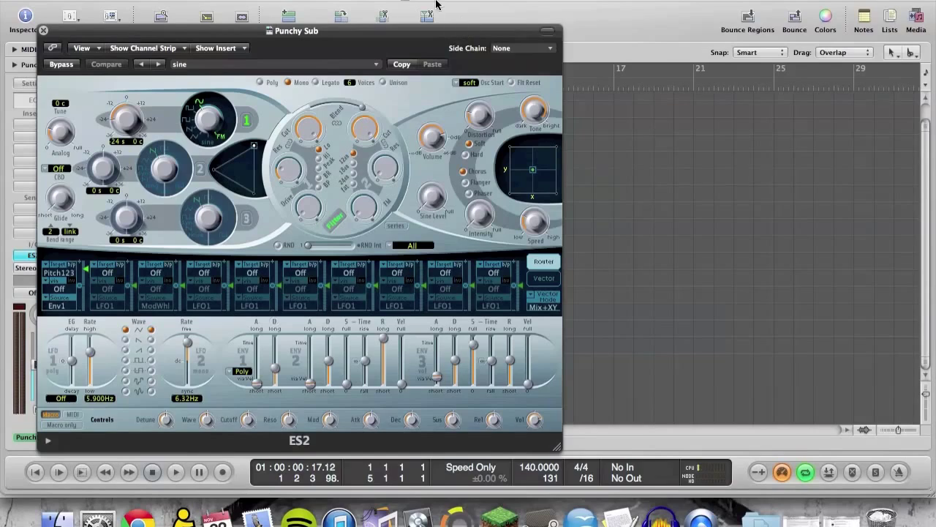
pyautogui.moveTo(355, 30); pyautogui.dragTo(681, 0)
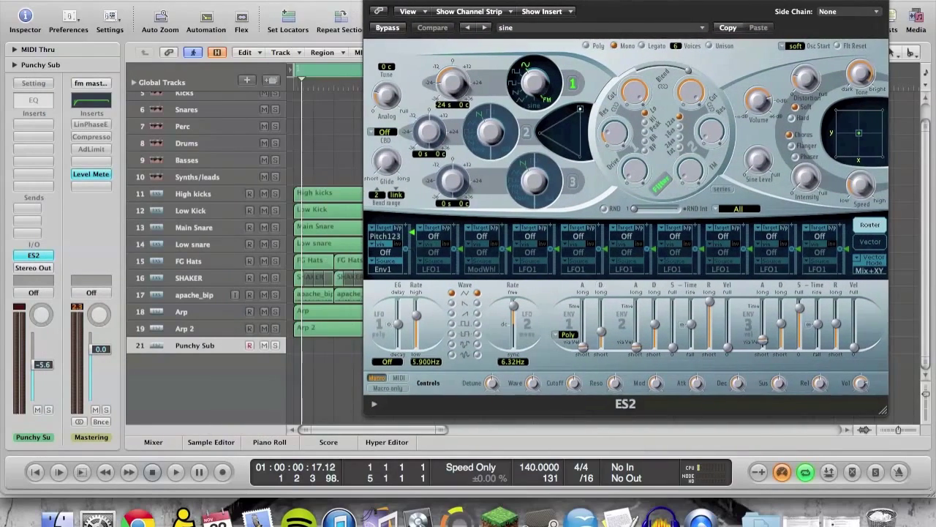
# Inspect the target choices of the first router slot, keep Pitch123, and play the loop with the Punchy Sub.
pyautogui.click(385, 236)
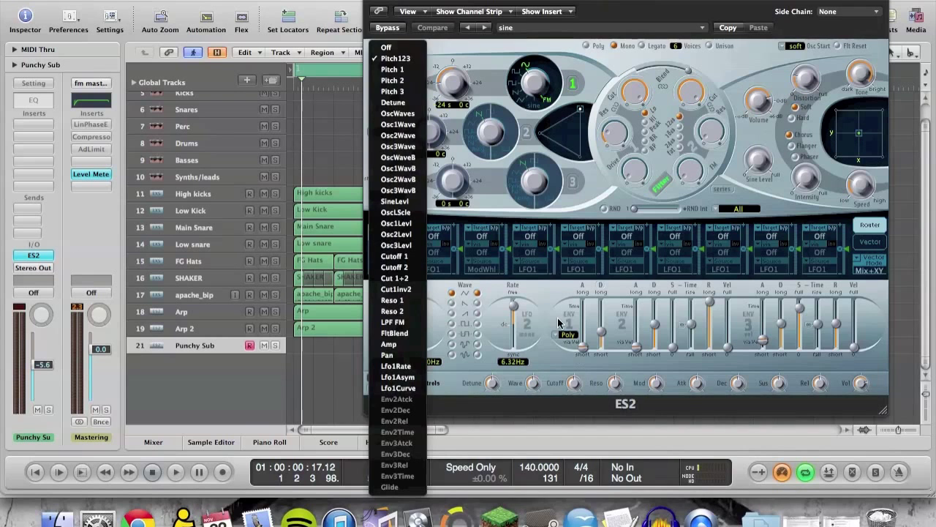
pyautogui.press('Escape')
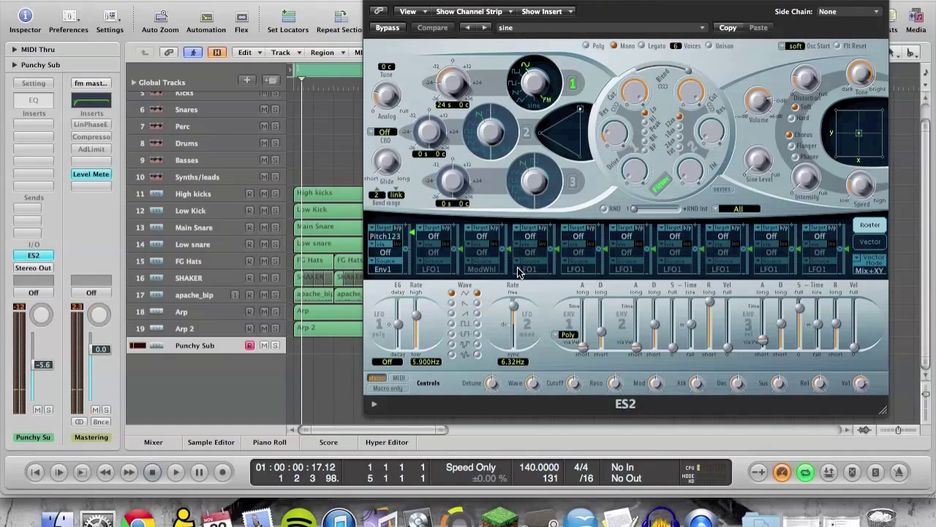
pyautogui.press('space')
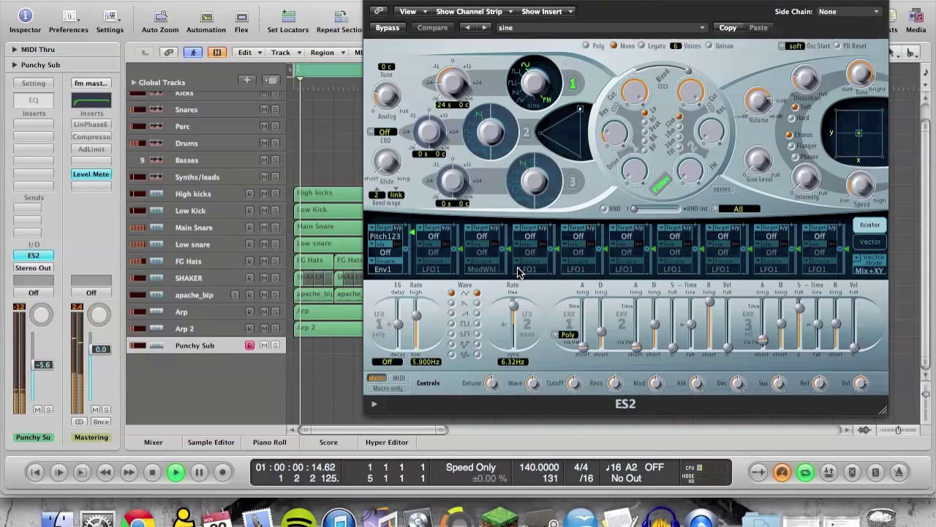
pyautogui.press('space')
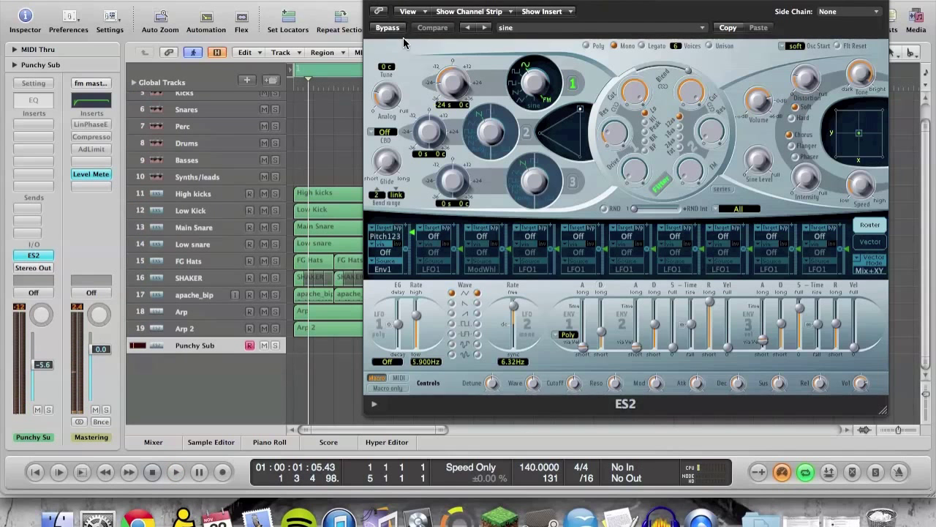
# Close the ES2 window and place the sine MIDI region on the Punchy Sub track, starting at bar 1.
pyautogui.click(372, 3)
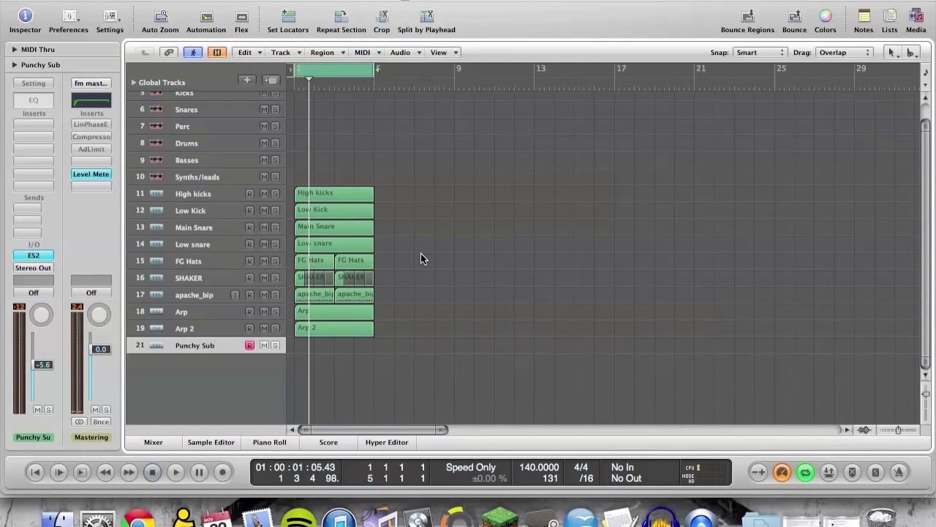
pyautogui.press('super+Right')
pyautogui.press('super+Left')
pyautogui.press('super+Down')
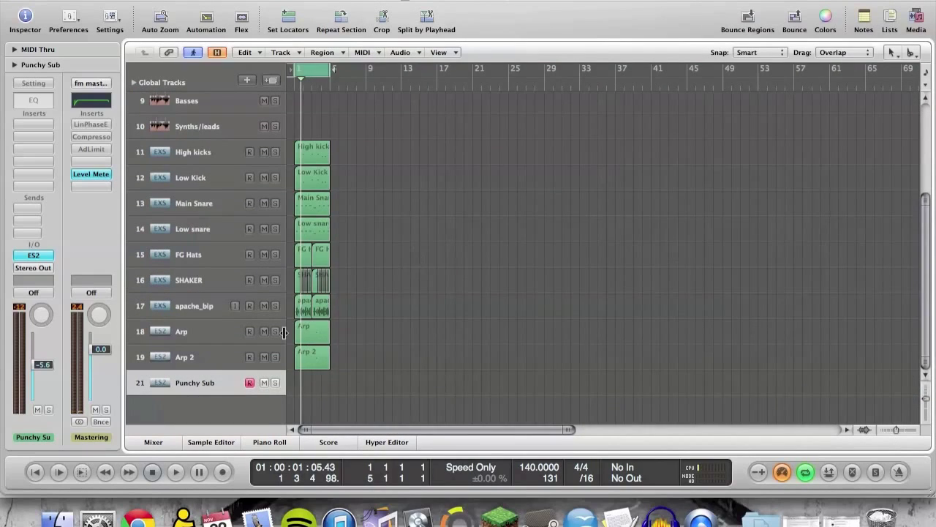
pyautogui.press('super+Right')
pyautogui.press('super+Right')
pyautogui.rightClick(296, 382)
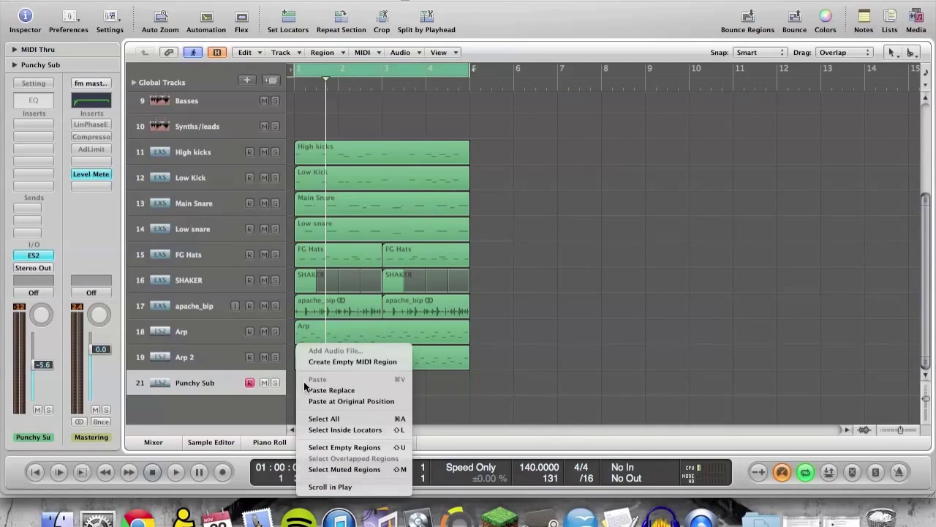
pyautogui.click(368, 361)
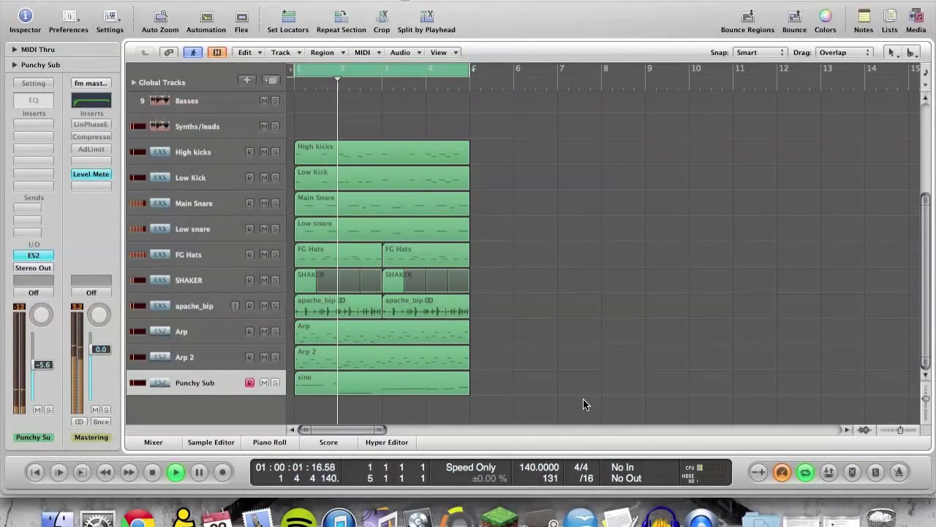
# Listen to the sine region of the Punchy Sub over the full loop, and stop playback.
pyautogui.hotkey('ctrl', 'Left')
pyautogui.hotkey('ctrl', 'Up')
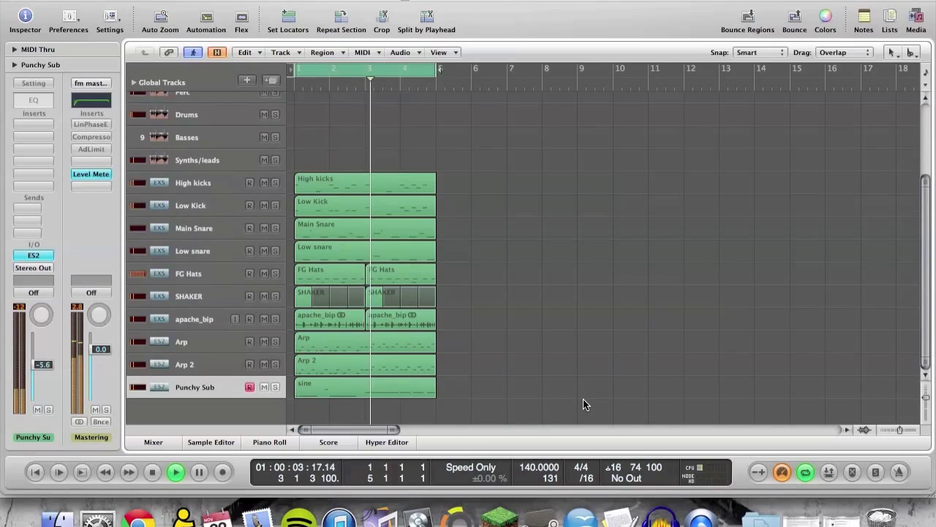
pyautogui.hotkey('ctrl', 'Left')
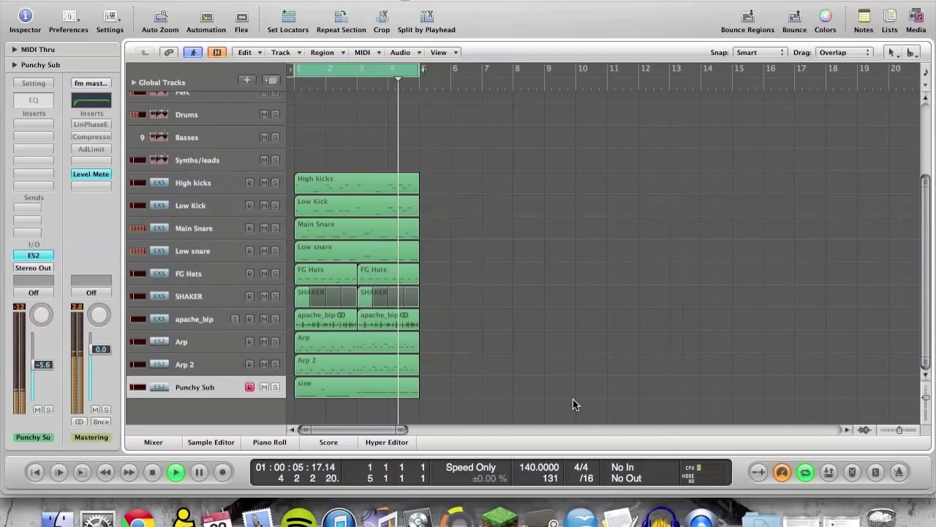
pyautogui.hotkey('ctrl', 'Up')
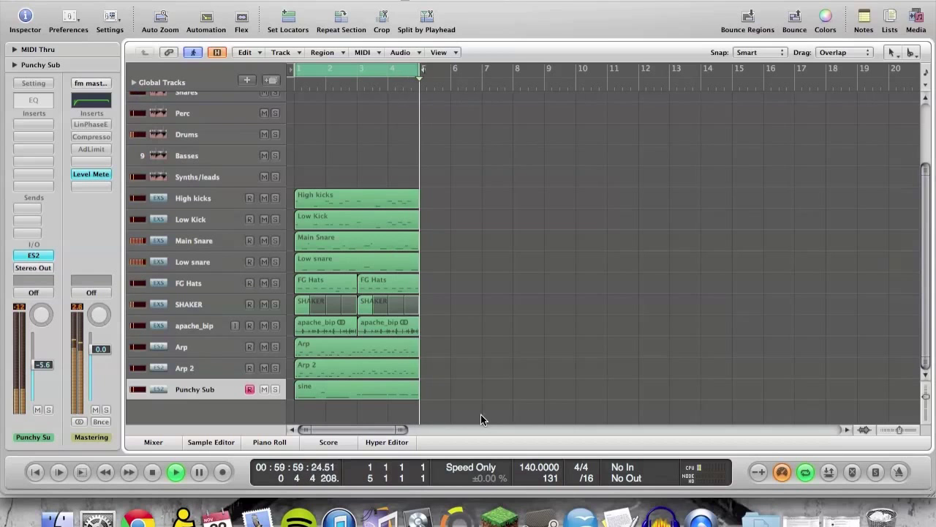
pyautogui.press('space')
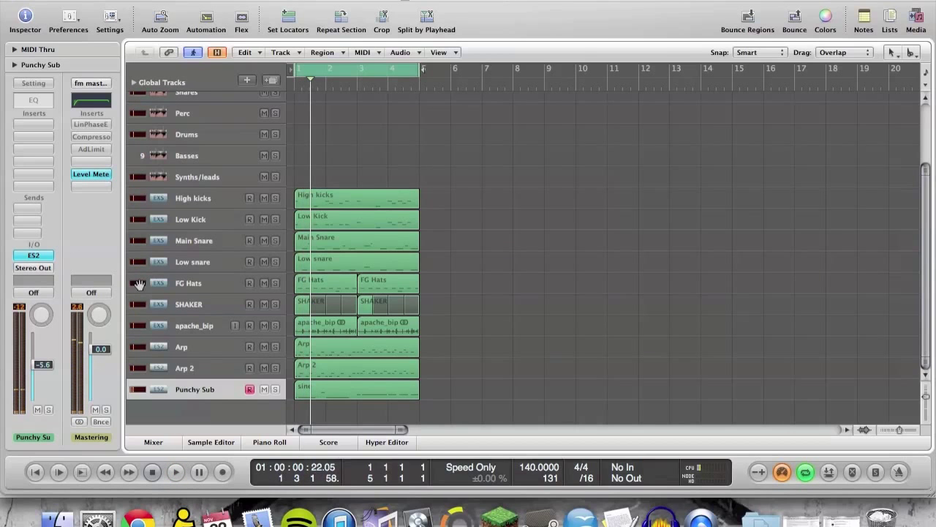
# Switch the Punchy Sub's ES2 voice mode to Poly and back to Mono, and close its window.
pyautogui.click(46, 256)
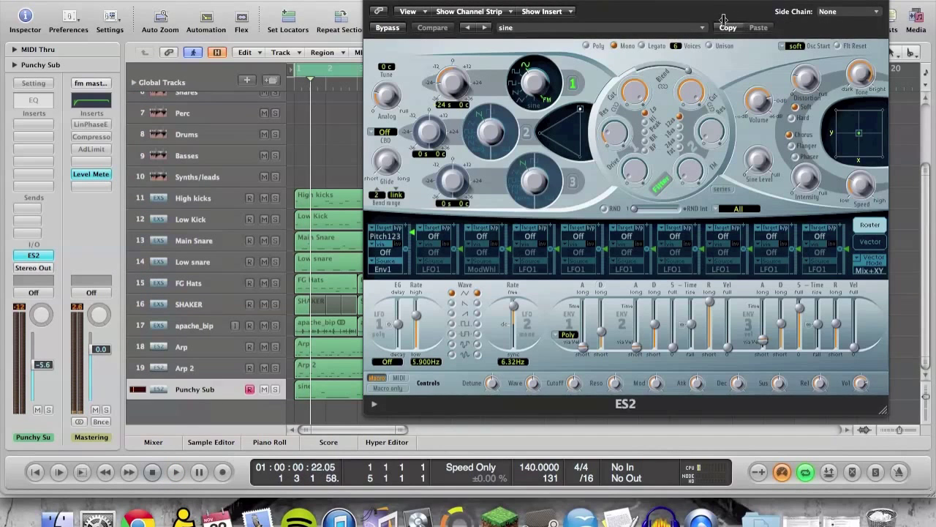
pyautogui.moveTo(696, 5); pyautogui.dragTo(622, 22)
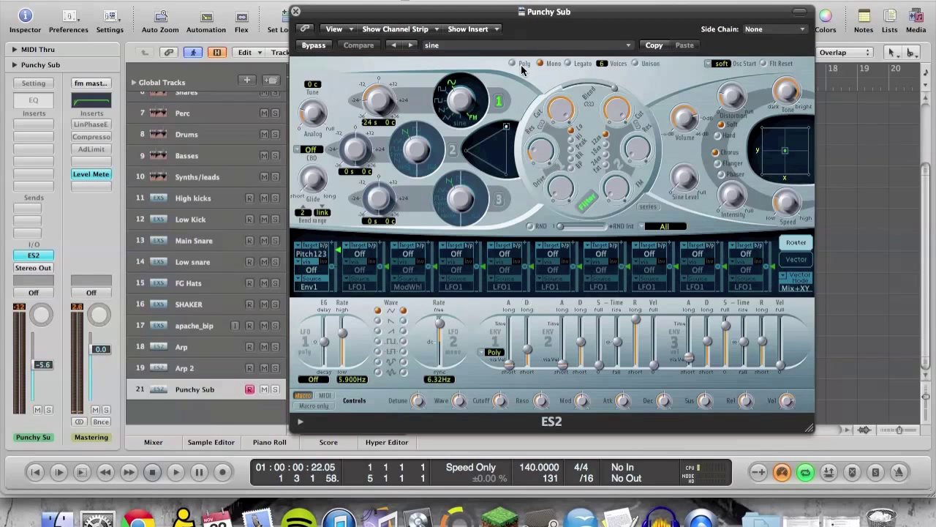
pyautogui.click(520, 65)
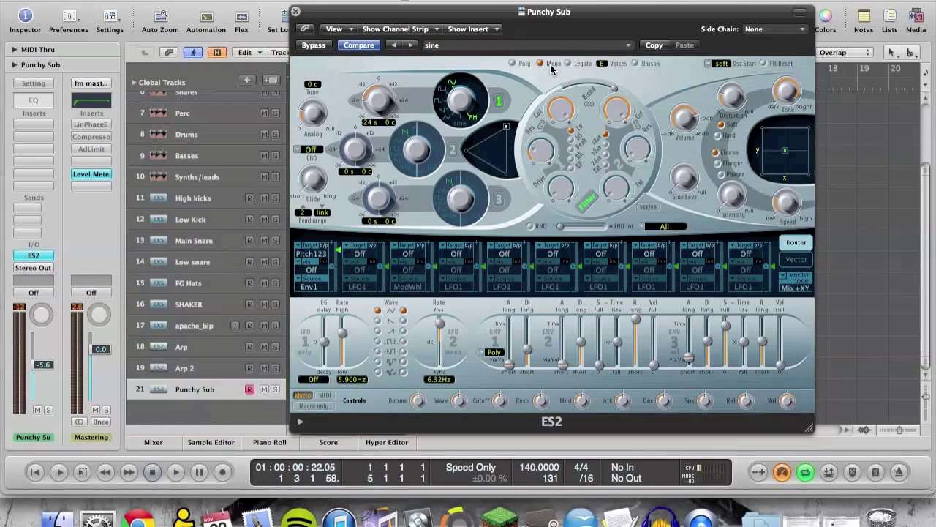
pyautogui.moveTo(318, 14); pyautogui.dragTo(398, 8)
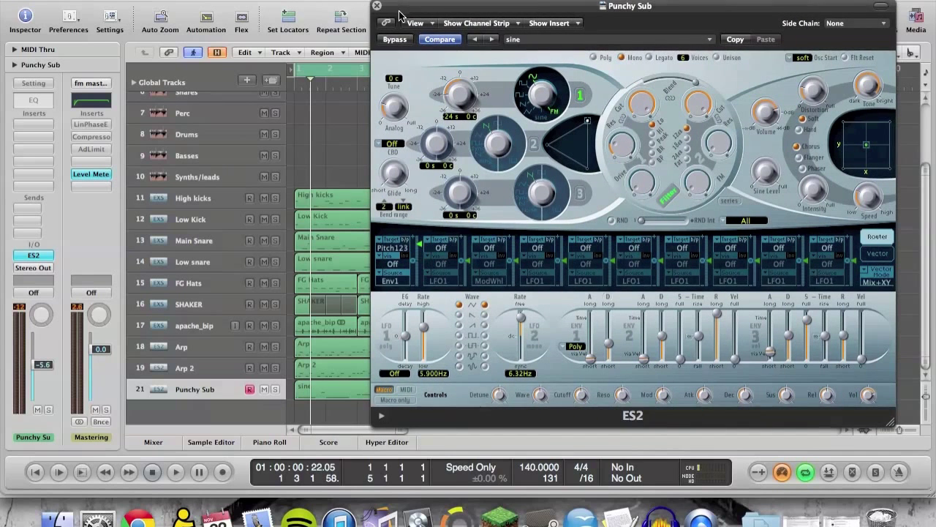
pyautogui.click(378, 7)
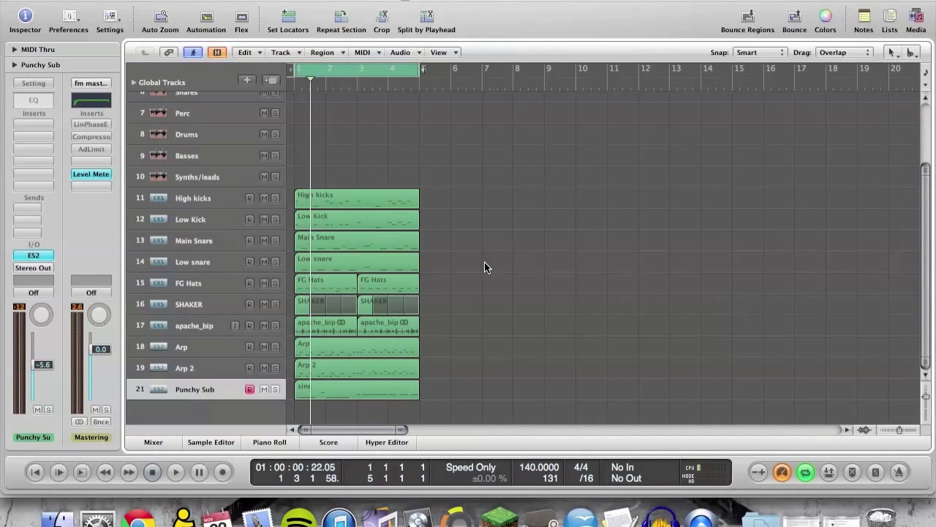
# Play the drum, arp and Punchy Sub loop once more and stop it in bar 3.
pyautogui.hotkey('ctrl', 'Left')
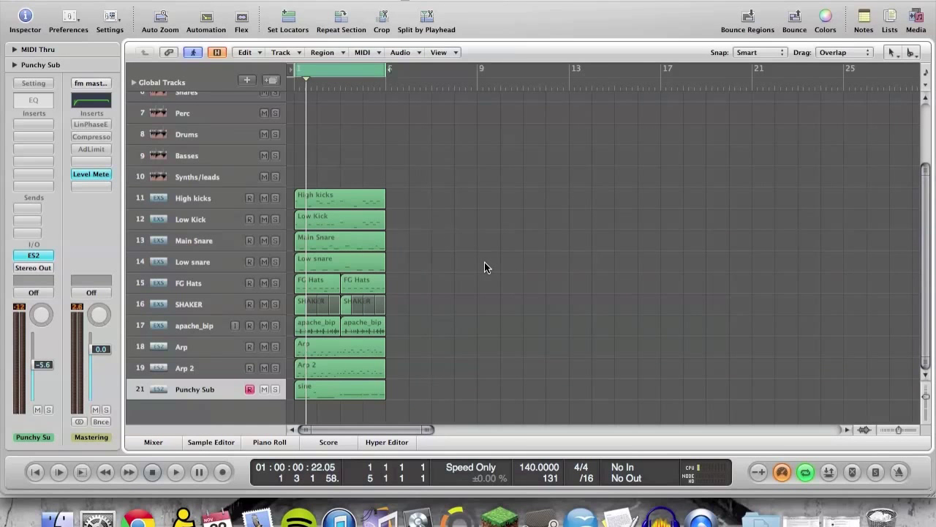
pyautogui.press('space')
pyautogui.hotkey('ctrl', 'Right')
pyautogui.hotkey('ctrl', 'Down')
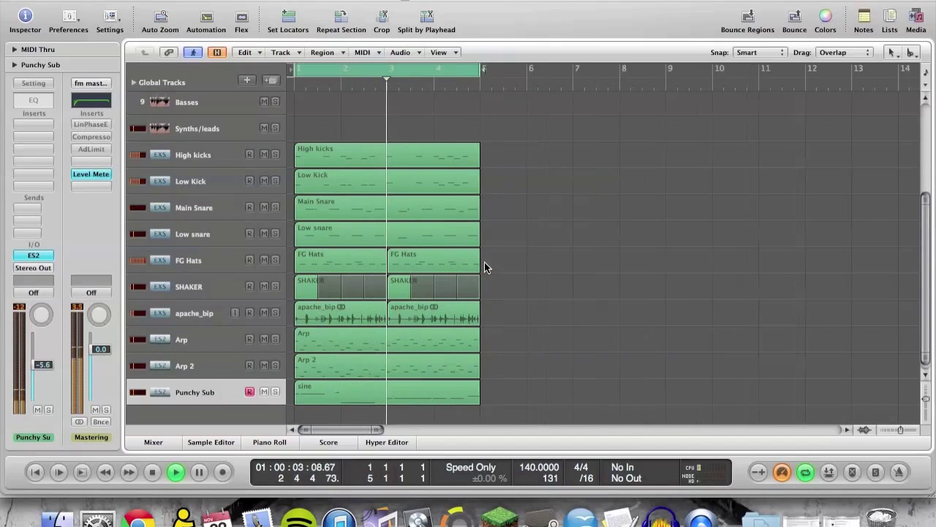
pyautogui.hotkey('ctrl', 'Left')
pyautogui.press('space')
pyautogui.hotkey('ctrl', 'Up')
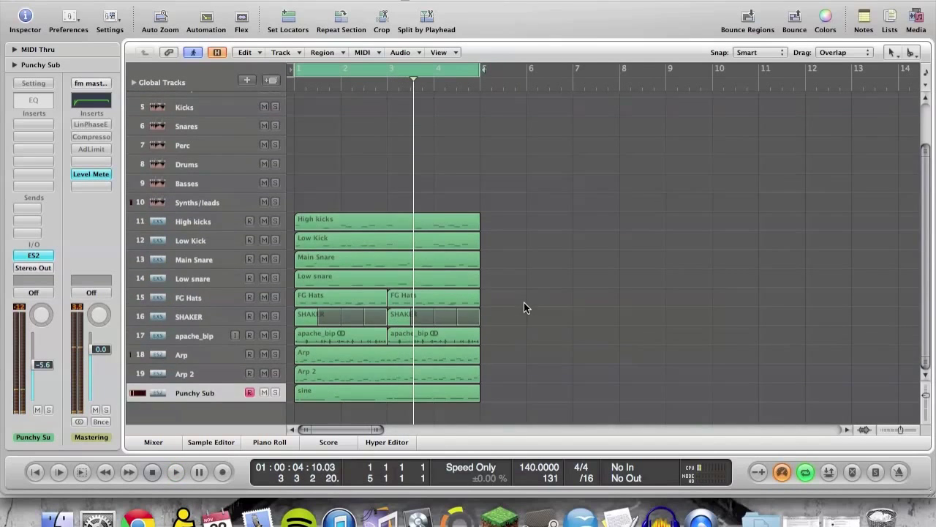
# Reveal the hidden tracks, mark Punchy Sub as hidden and copy its sine region onto the Phasing Sub track.
pyautogui.press('h')
pyautogui.scroll(-2, 365, 339)
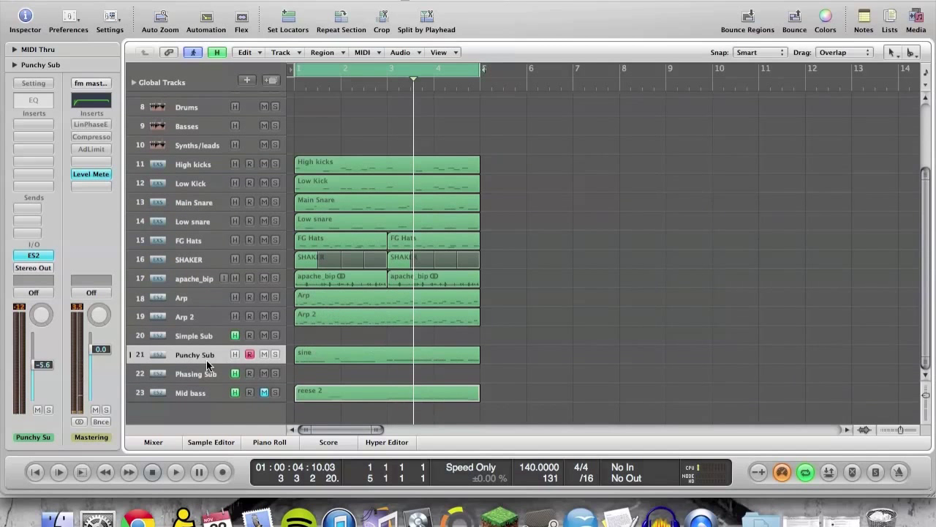
pyautogui.click(235, 354)
pyautogui.moveTo(331, 354); pyautogui.dragTo(327, 368)
pyautogui.doubleClick(327, 368)
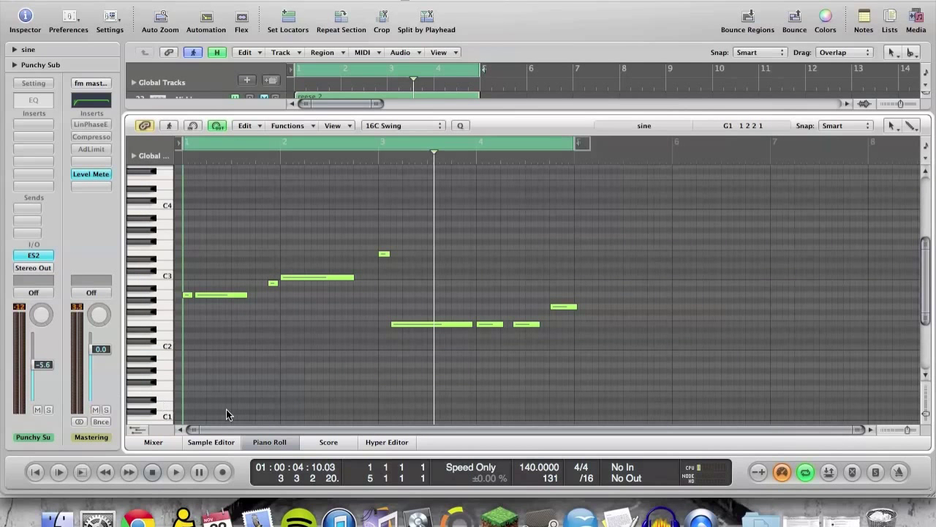
pyautogui.click(255, 437)
# Mute the Phasing Sub and Punchy Sub tracks, and unhide Phasing Sub while concealing the other hidden tracks.
pyautogui.click(264, 374)
pyautogui.click(266, 354)
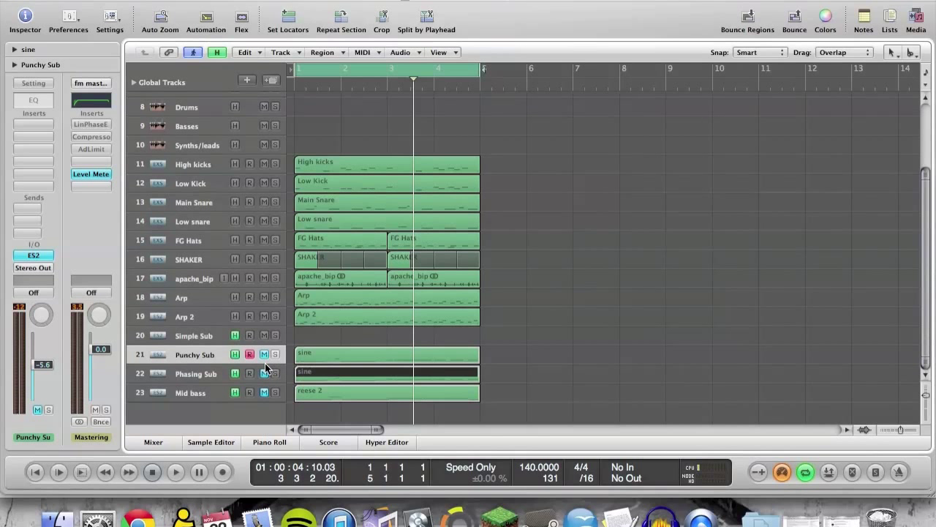
pyautogui.click(315, 374)
pyautogui.press('h')
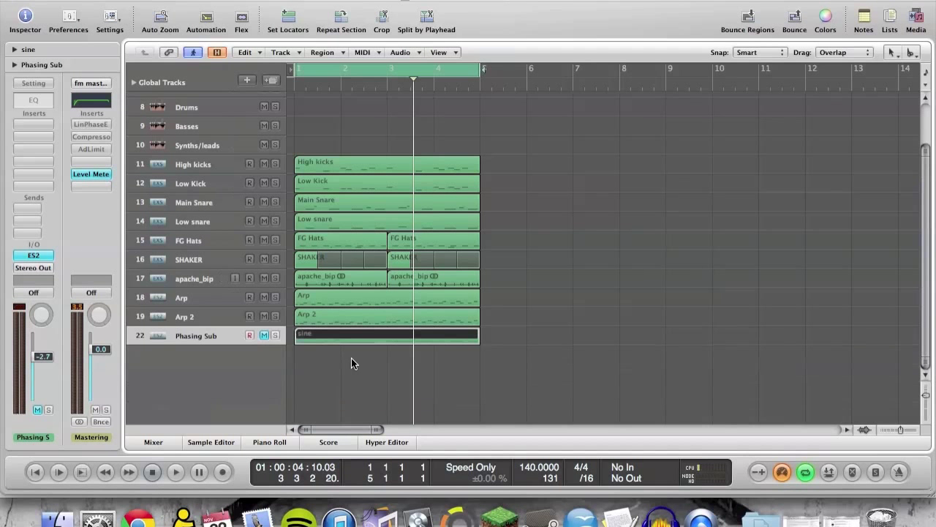
# Open the Phasing Sub's sine region in the Piano Roll and delete its second note in bar 1.
pyautogui.press('super+Down')
pyautogui.press('super+Down')
pyautogui.press('super+Down')
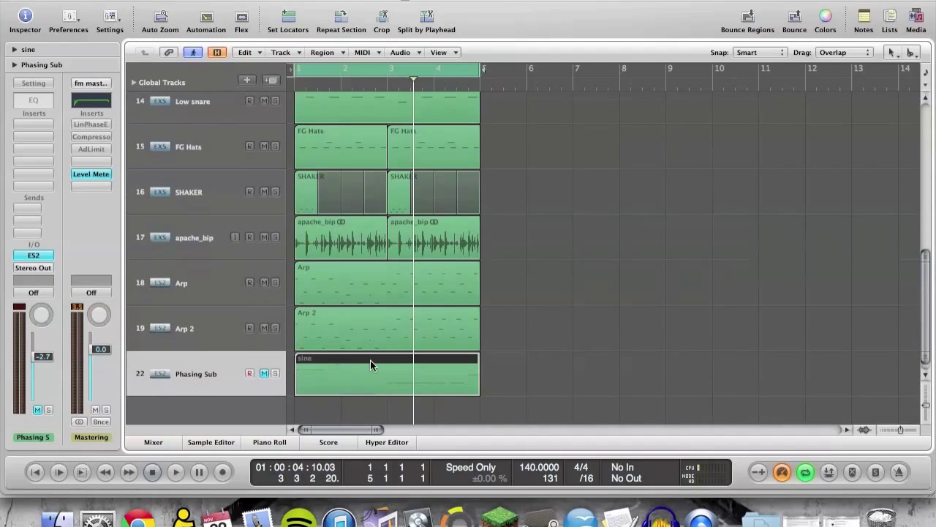
pyautogui.doubleClick(361, 366)
pyautogui.moveTo(211, 266); pyautogui.dragTo(211, 266)
pyautogui.press('Delete')
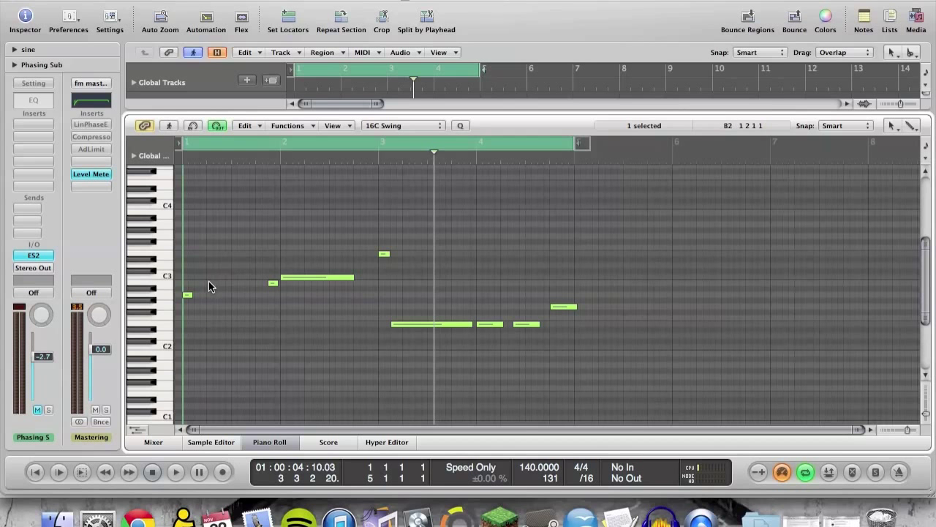
# Lengthen the first note and the bar 2 note, delete the short E3 note, and start the following low note at bar 3.
pyautogui.moveTo(190, 295); pyautogui.dragTo(272, 295)
pyautogui.moveTo(354, 277); pyautogui.dragTo(371, 278)
pyautogui.click(383, 255)
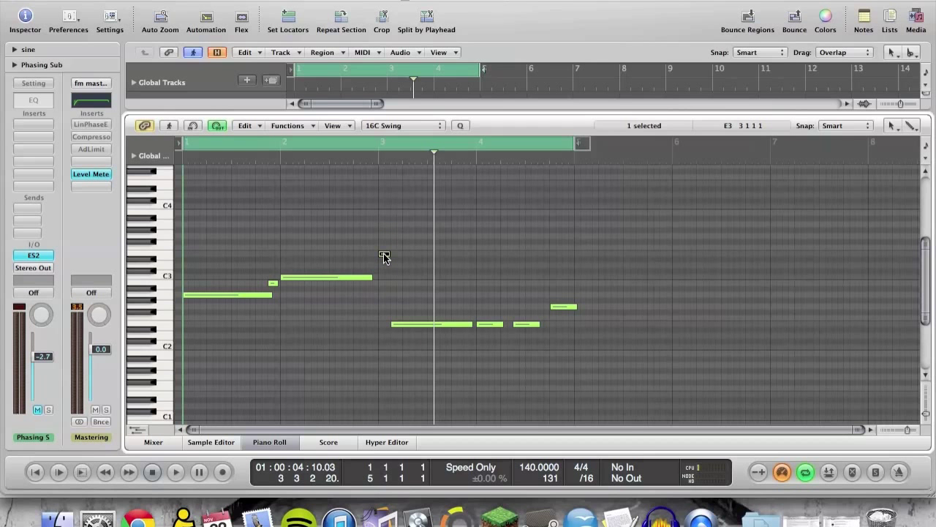
pyautogui.moveTo(393, 324); pyautogui.dragTo(379, 325)
# Replace the two low bar 4 notes with one longer note, raise the last note to E3 and close the Piano Roll.
pyautogui.click(532, 349)
pyautogui.click(529, 323)
pyautogui.moveTo(503, 325); pyautogui.dragTo(563, 253)
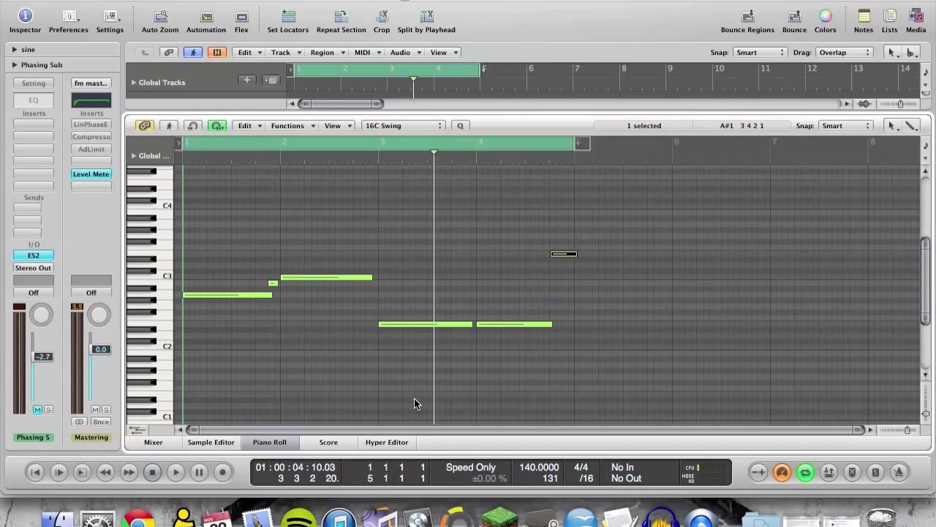
pyautogui.click(283, 438)
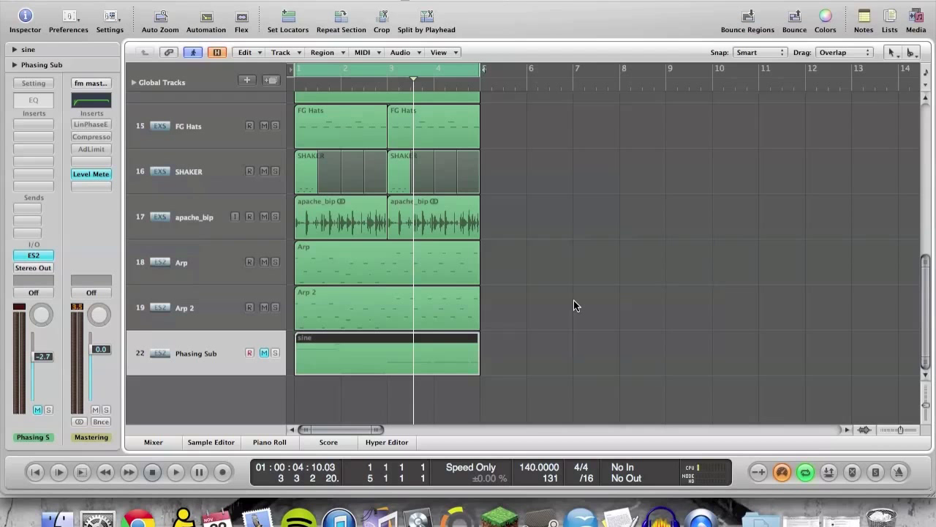
pyautogui.scroll(4, 573, 301)
pyautogui.scroll(-4, 573, 301)
pyautogui.scroll(7, 574, 301)
pyautogui.scroll(-7, 573, 301)
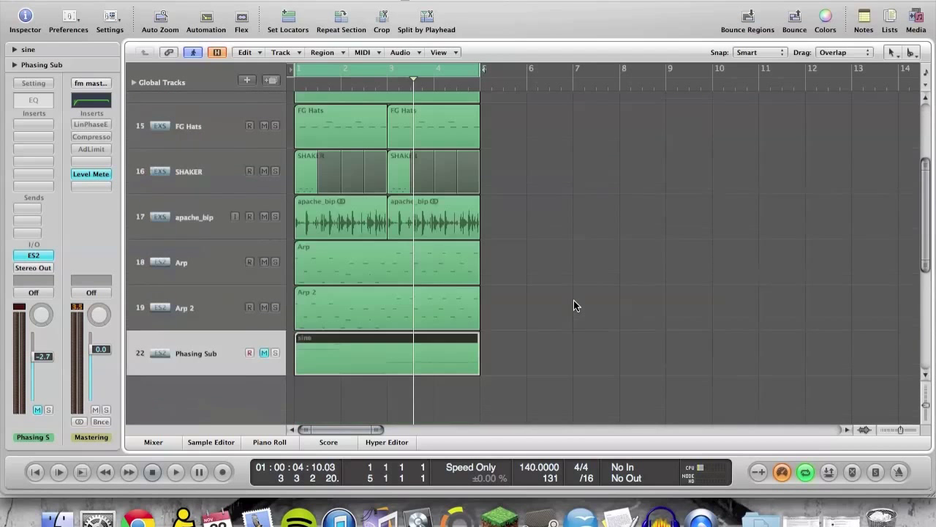
# Unmute and solo the Phasing Sub track and open its ES2 synth.
pyautogui.click(264, 353)
pyautogui.click(275, 353)
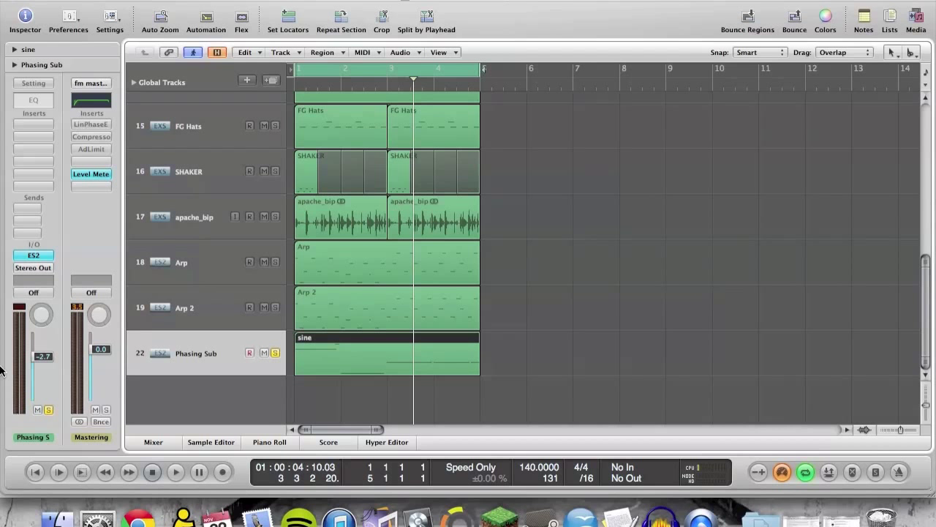
pyautogui.click(43, 256)
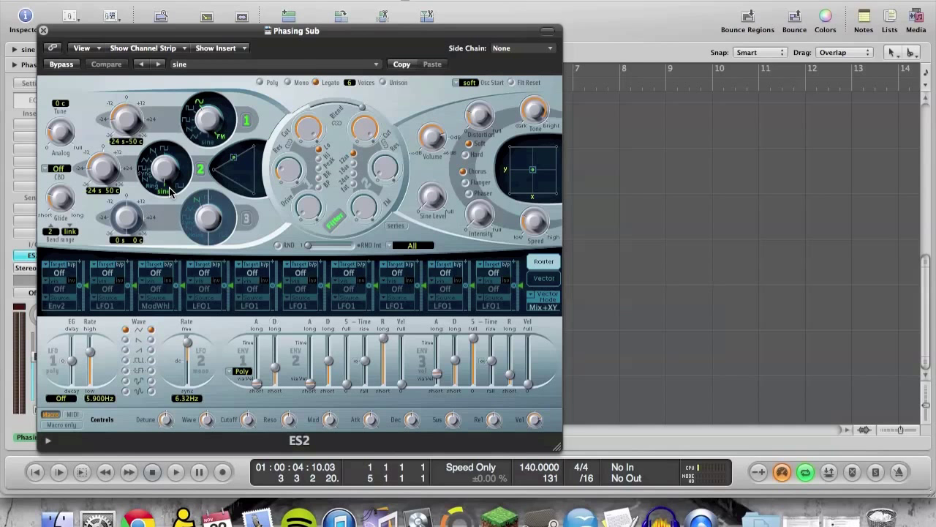
# Close the Phasing Sub's ES2 window and play the loop from the start with the track unsoloed.
pyautogui.moveTo(244, 27); pyautogui.dragTo(474, 15)
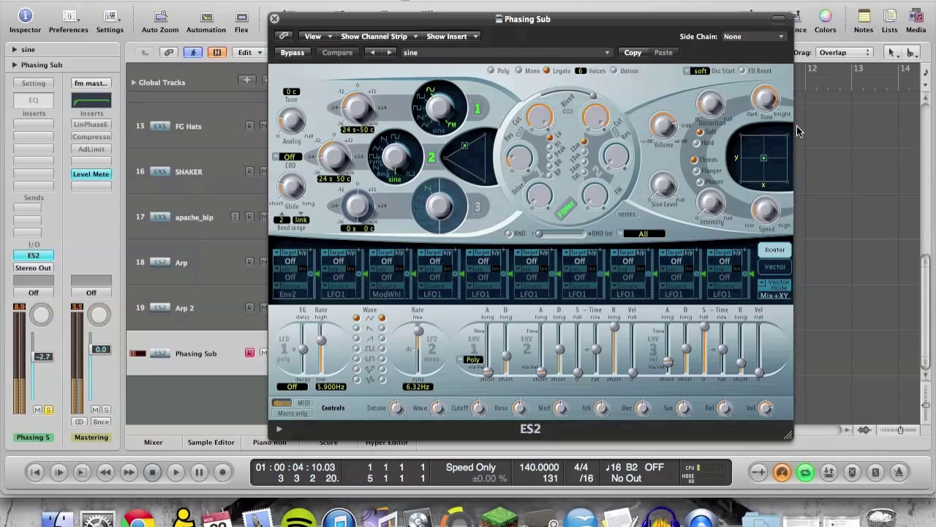
pyautogui.click(274, 18)
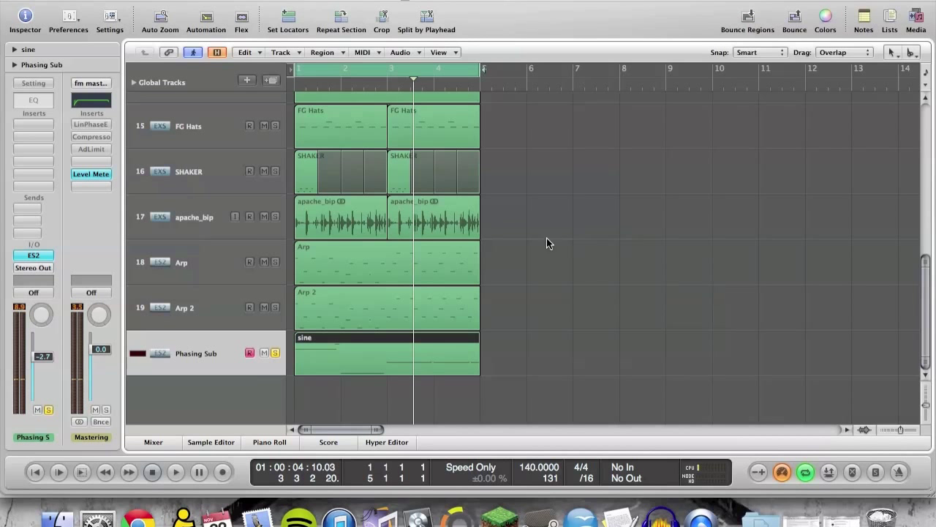
pyautogui.press('super+Up')
pyautogui.press('super+Up')
pyautogui.press('Return')
pyautogui.press('space')
pyautogui.click(275, 372)
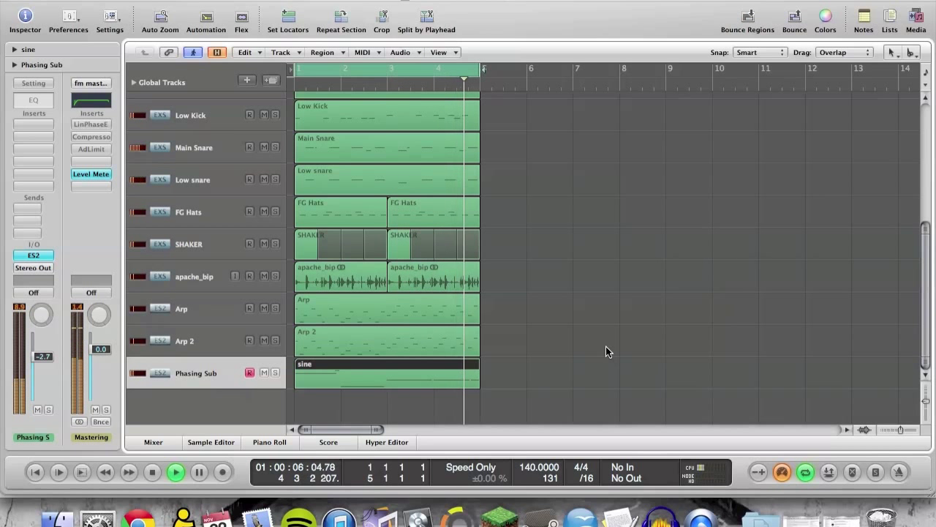
# Open the sine region in the Piano Roll, move bar 4's E2 note about one beat later and shorten it.
pyautogui.doubleClick(448, 367)
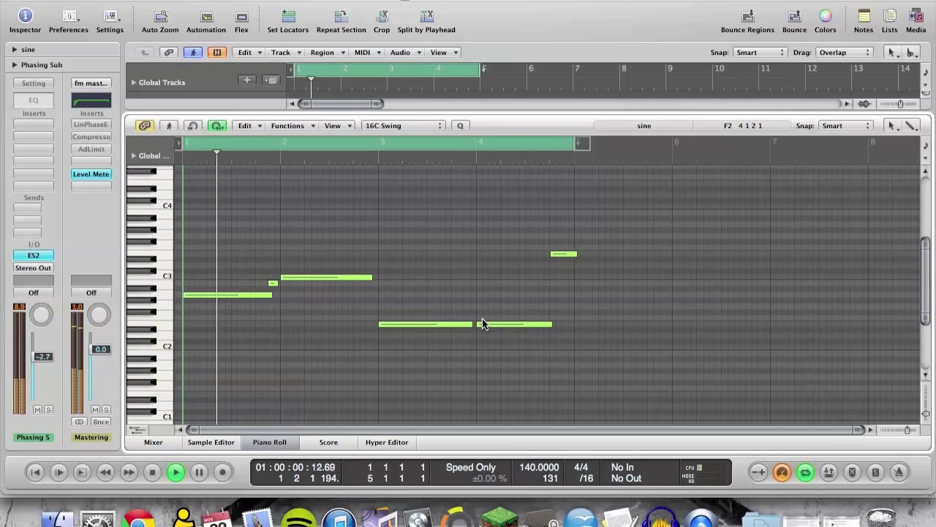
pyautogui.moveTo(482, 324); pyautogui.dragTo(508, 327)
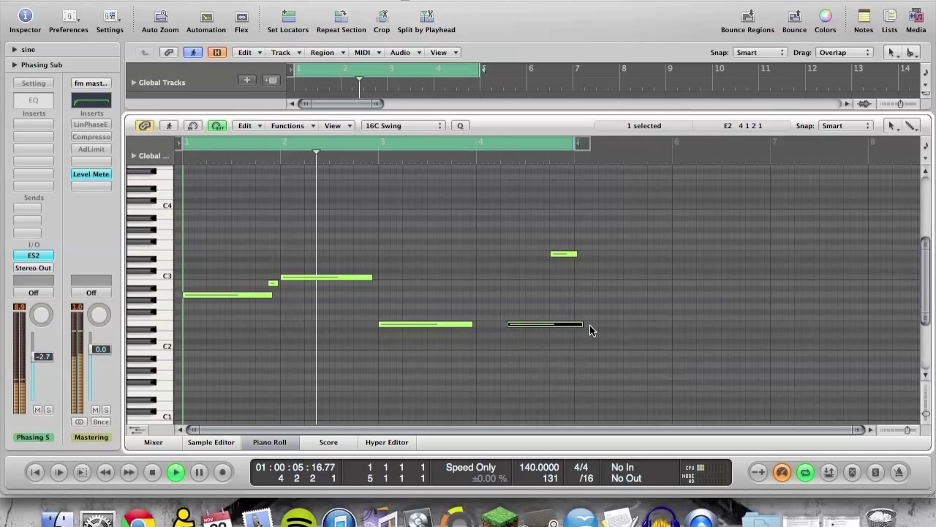
pyautogui.click(585, 324)
pyautogui.moveTo(582, 325); pyautogui.dragTo(512, 326)
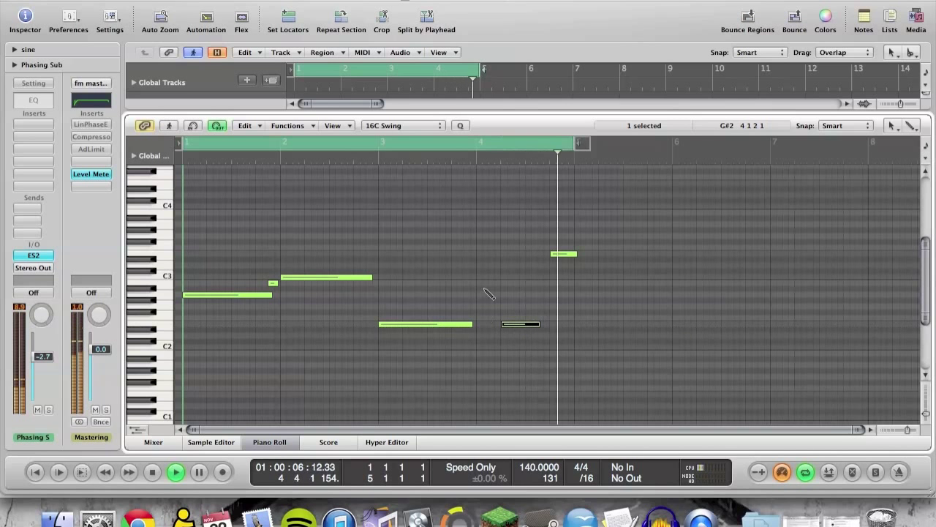
# Add a B2 note at the start of bar 4 and a C4 note in the second half of bar 2.
pyautogui.click(479, 283)
pyautogui.click(463, 290)
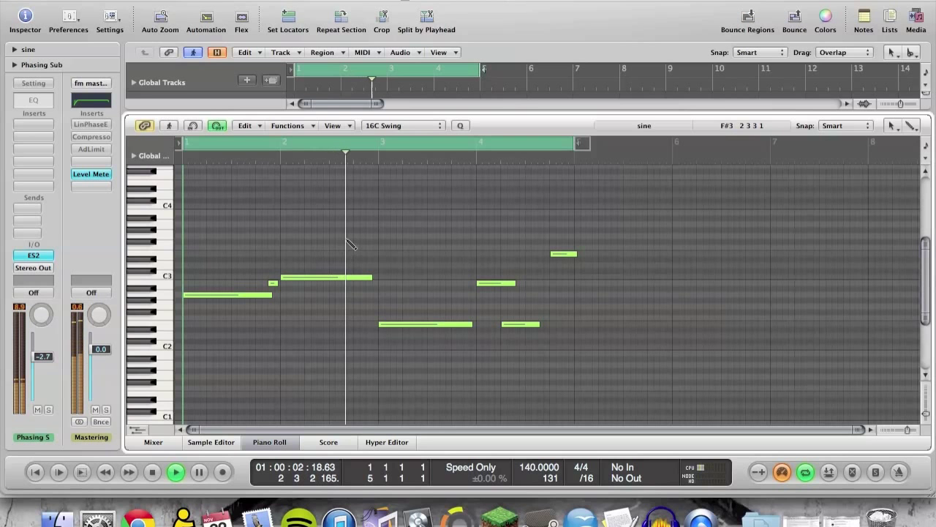
pyautogui.click(339, 211)
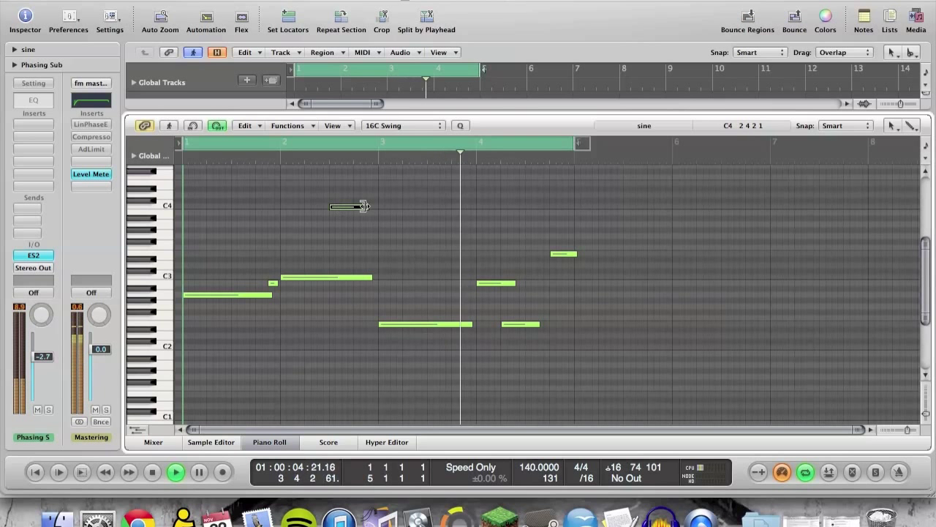
# Shorten bar 2's C3 note, add an equally long C3 note from the bar's fourth beat and close the Piano Roll.
pyautogui.moveTo(369, 277)
pyautogui.mouseDown()
pyautogui.moveTo(341, 278)
pyautogui.moveTo(373, 280)
pyautogui.mouseUp()
pyautogui.click(366, 277)
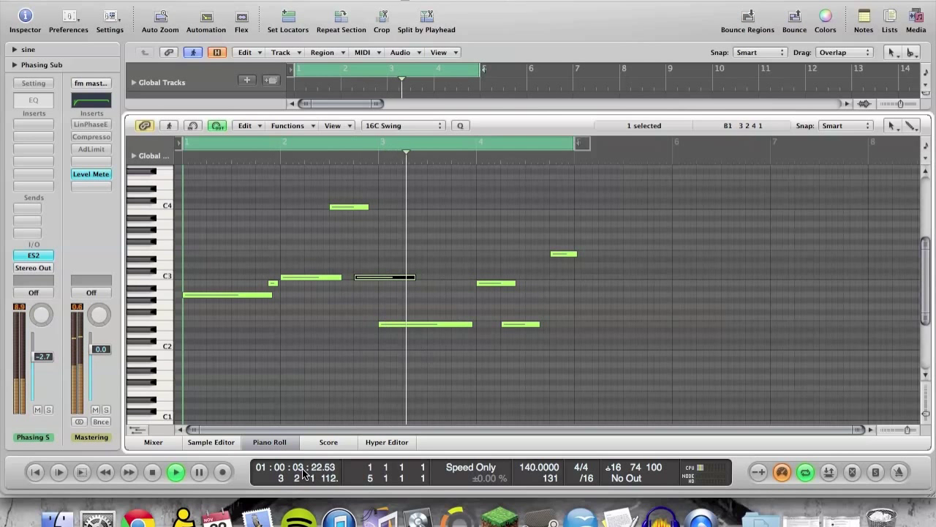
pyautogui.click(270, 441)
pyautogui.click(590, 345)
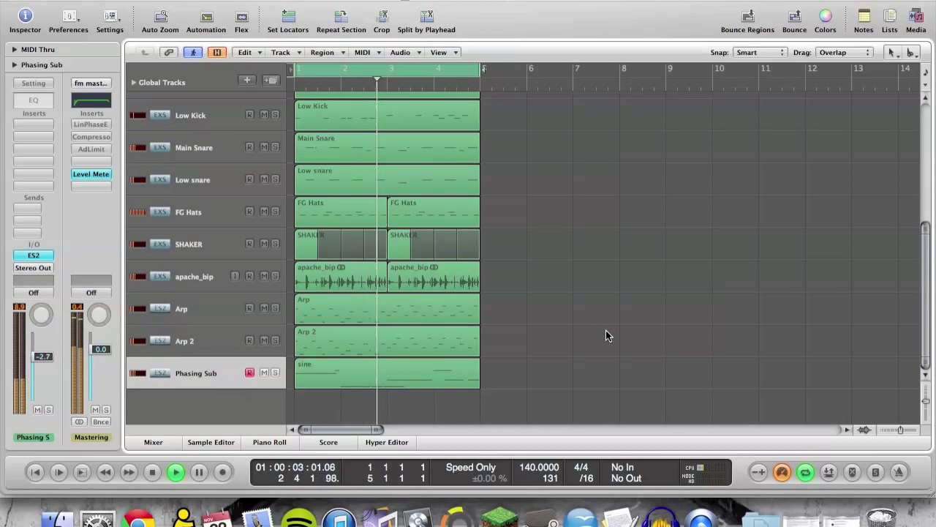
# Stop playback, adjust the Glide setting in the Phasing Sub's ES2 and close the synth.
pyautogui.click(152, 472)
pyautogui.click(33, 256)
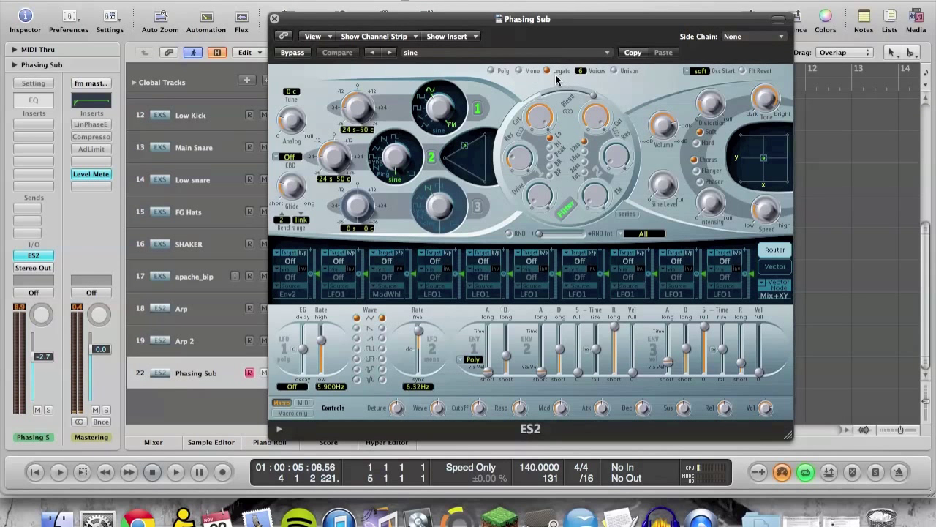
pyautogui.click(295, 195)
pyautogui.moveTo(300, 188)
pyautogui.mouseDown()
pyautogui.moveTo(296, 170)
pyautogui.moveTo(290, 185)
pyautogui.mouseUp()
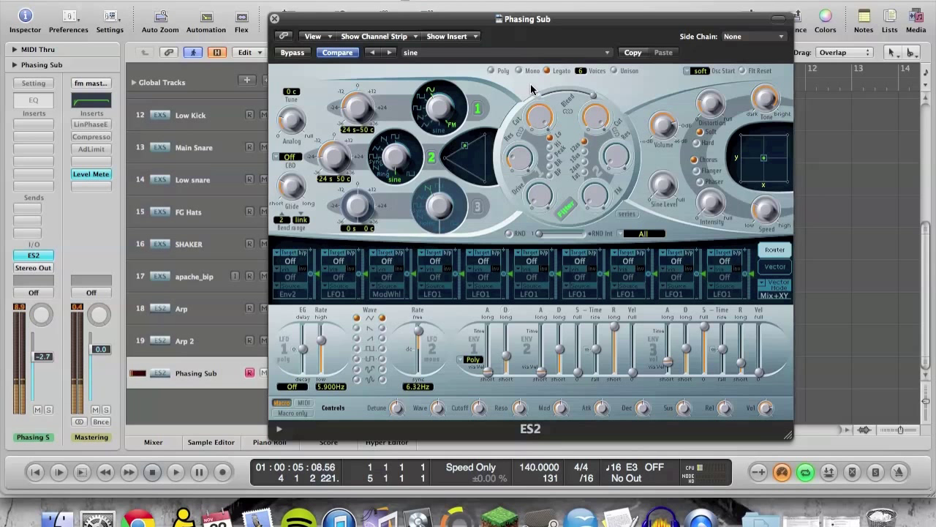
pyautogui.click(274, 19)
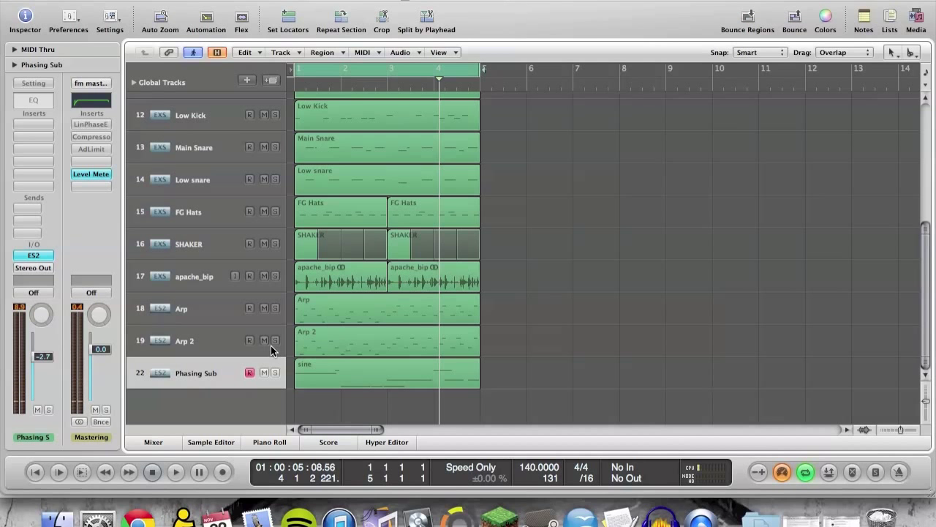
# Show the hidden tracks, mute Phasing Sub and unmute Mid bass.
pyautogui.press('h')
pyautogui.scroll(-3, 469, 347)
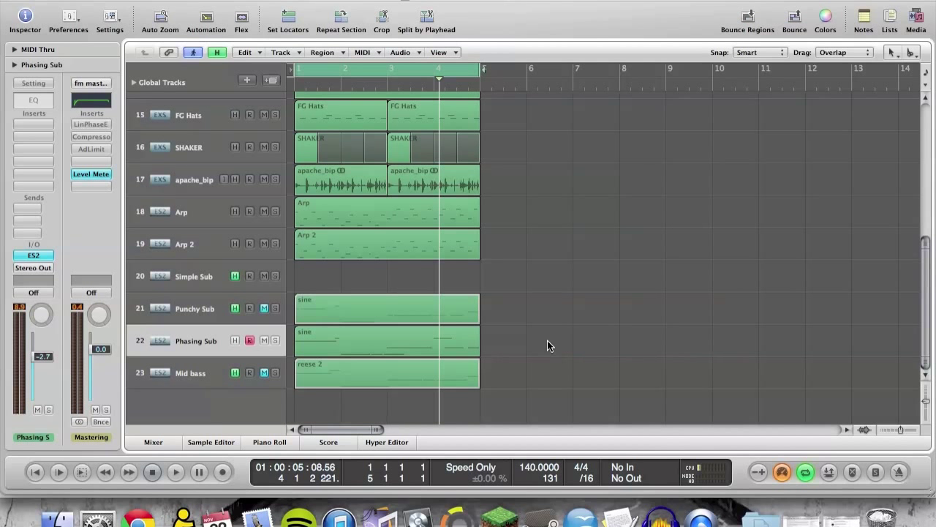
pyautogui.press('h')
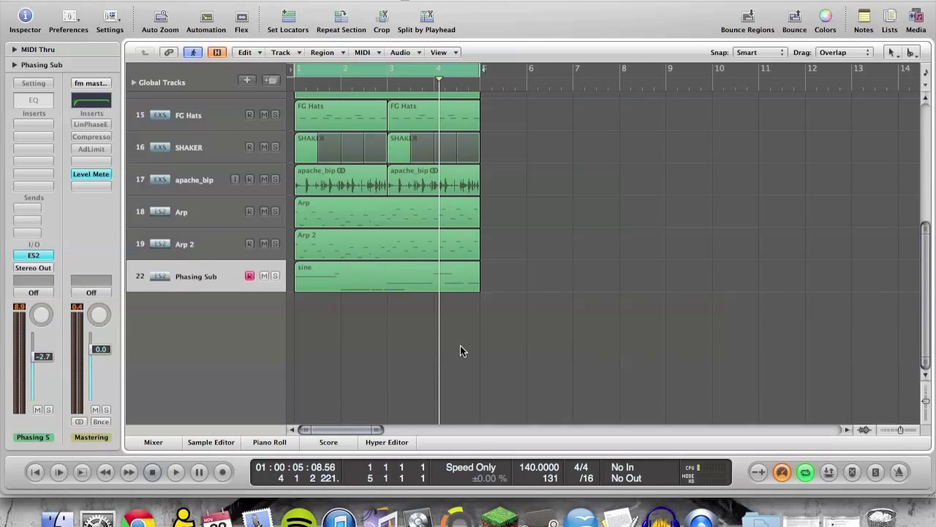
pyautogui.press('h')
pyautogui.press('h')
pyautogui.press('h')
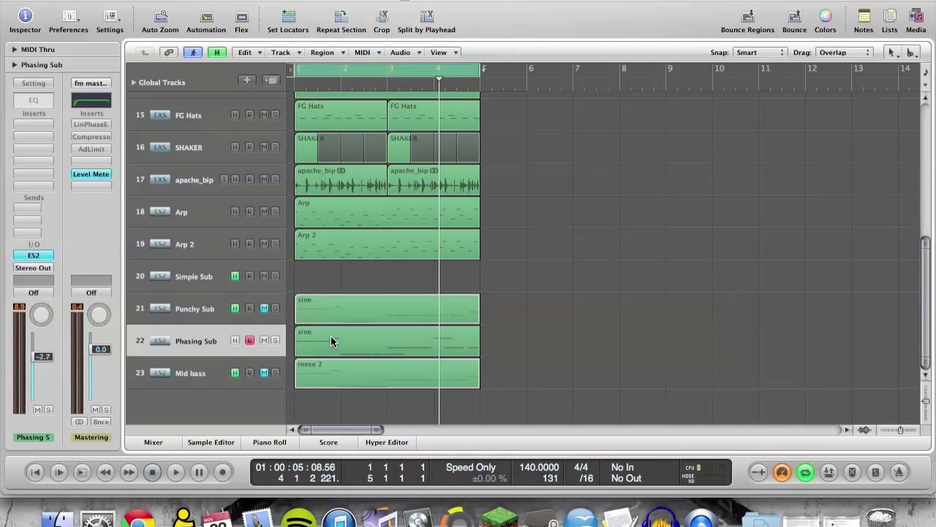
pyautogui.click(203, 376)
pyautogui.click(265, 339)
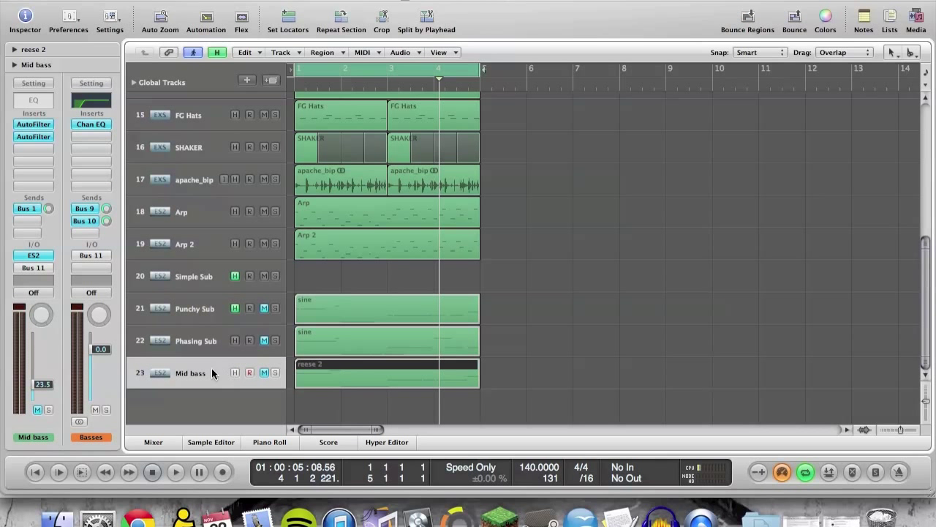
pyautogui.click(264, 372)
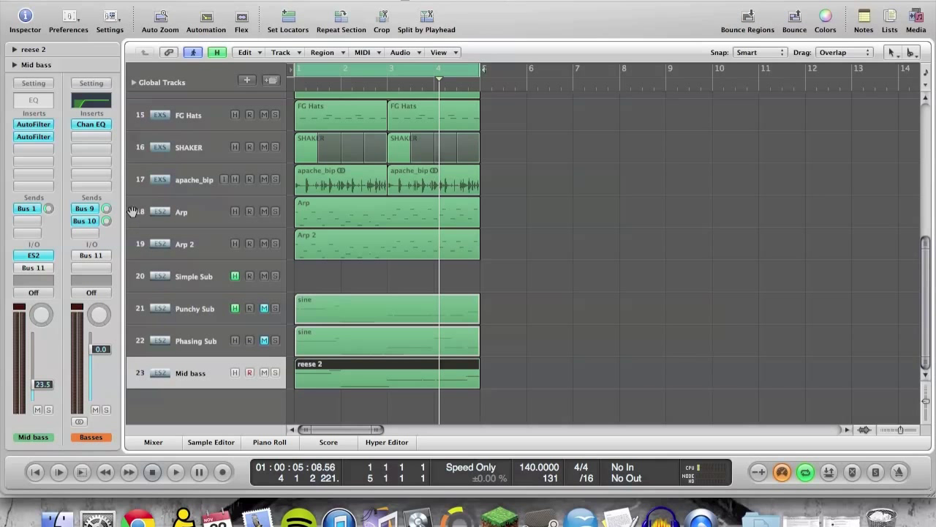
# Route the Mid bass output to Stereo Output and hide the Phasing Sub track.
pyautogui.click(29, 268)
pyautogui.moveTo(66, 303)
pyautogui.click(131, 304)
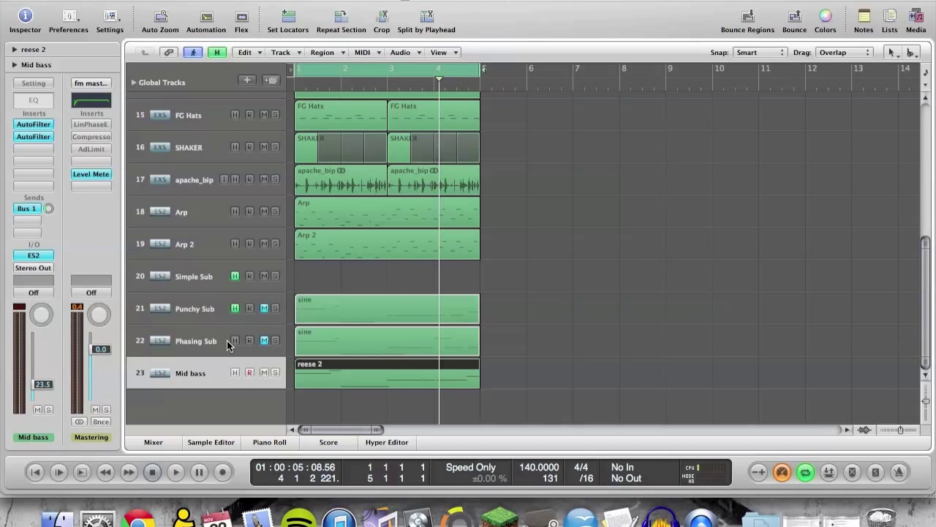
pyautogui.click(227, 340)
pyautogui.press('super+BackSpace')
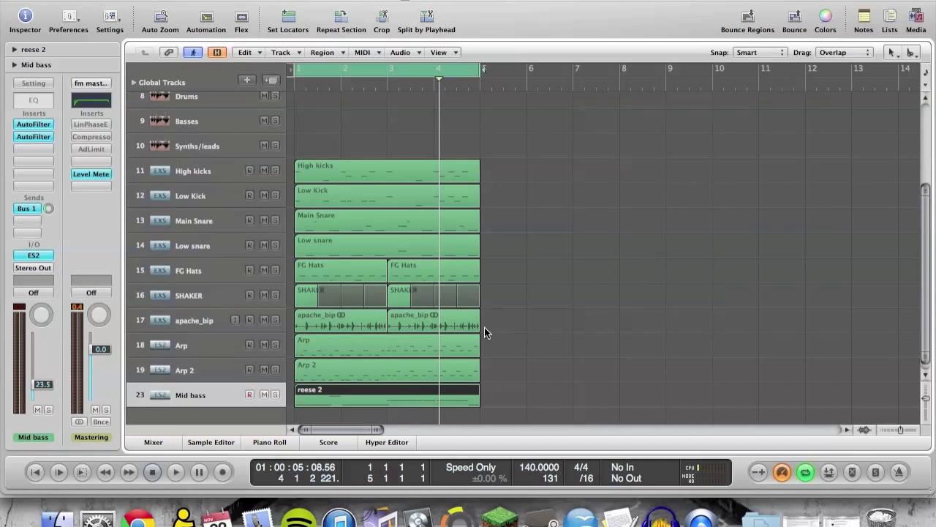
# Play the Mid bass track soloed and turn off Low Latency Mode before stopping playback.
pyautogui.click(275, 395)
pyautogui.press('space')
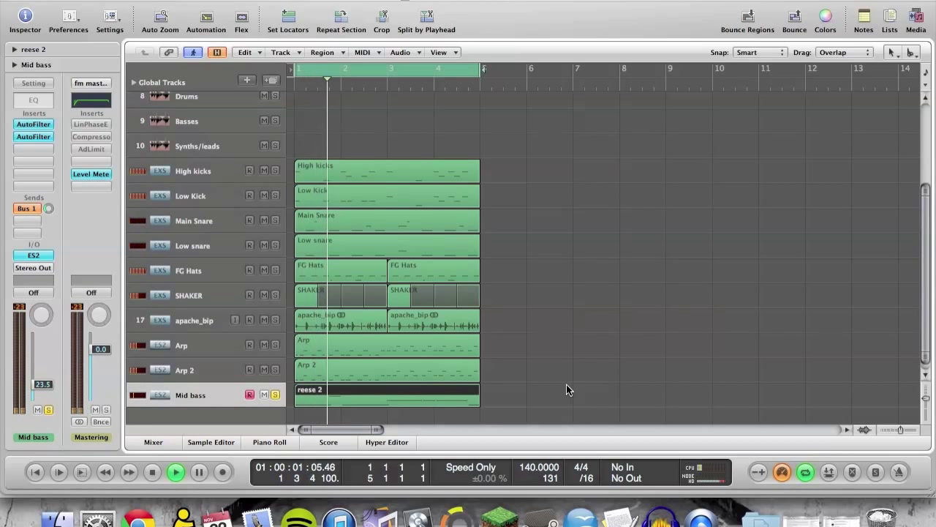
pyautogui.click(781, 471)
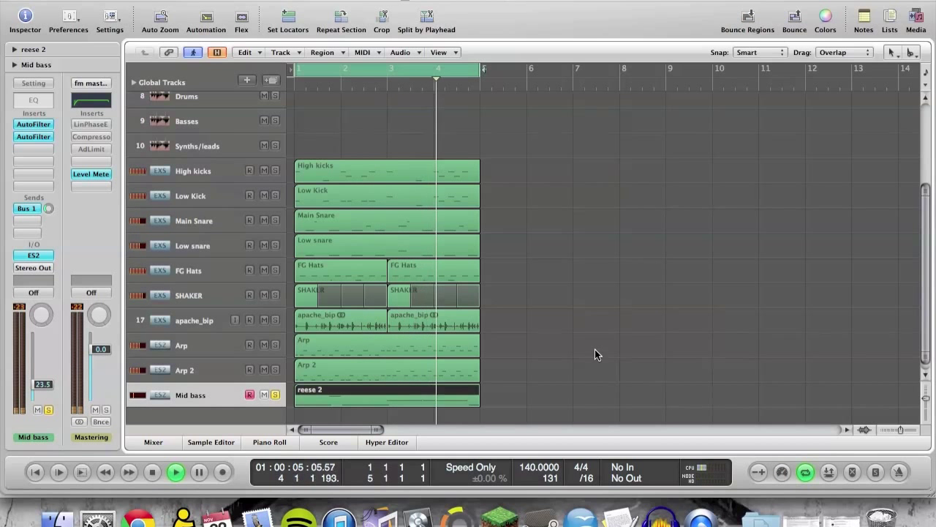
pyautogui.press('space')
# Route the Mid bass channel's output to Bus 11 (Basses).
pyautogui.hotkey('ctrl', 'Up')
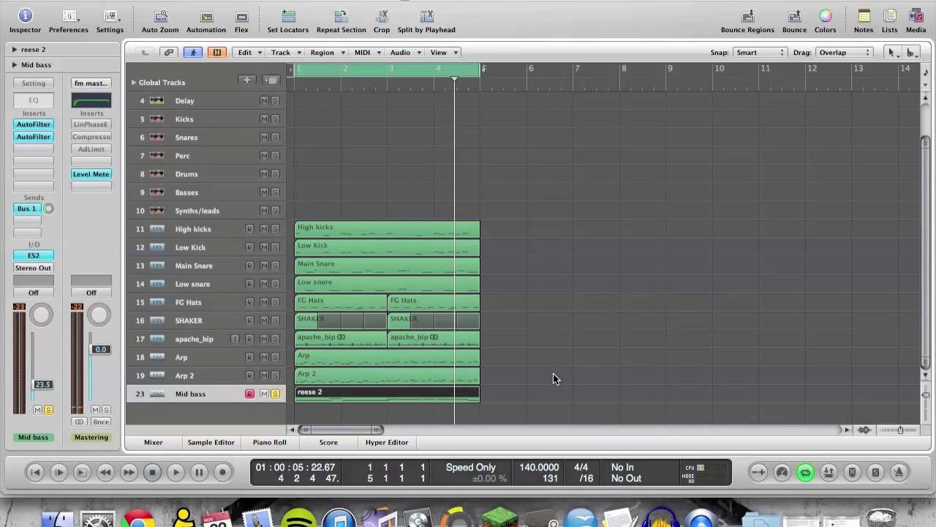
pyautogui.hotkey('ctrl', 'Down')
pyautogui.hotkey('ctrl', 'Down')
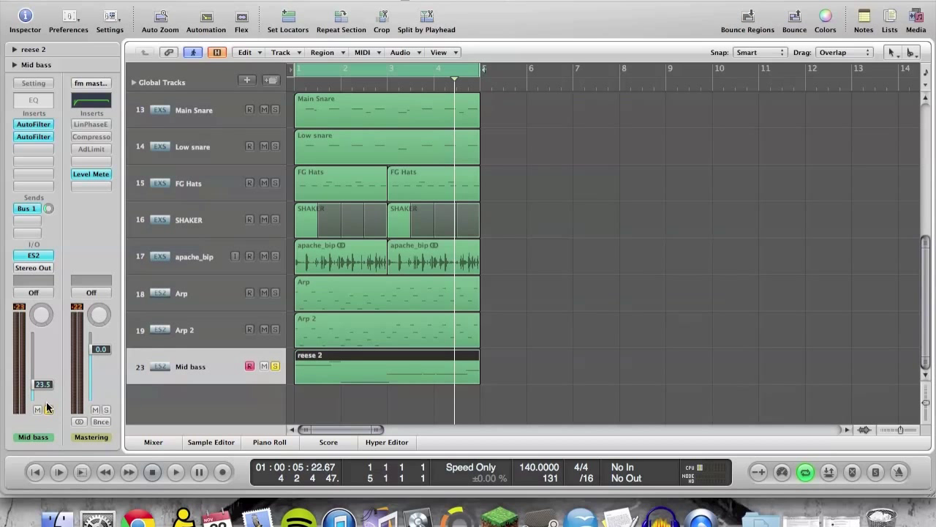
pyautogui.click(45, 271)
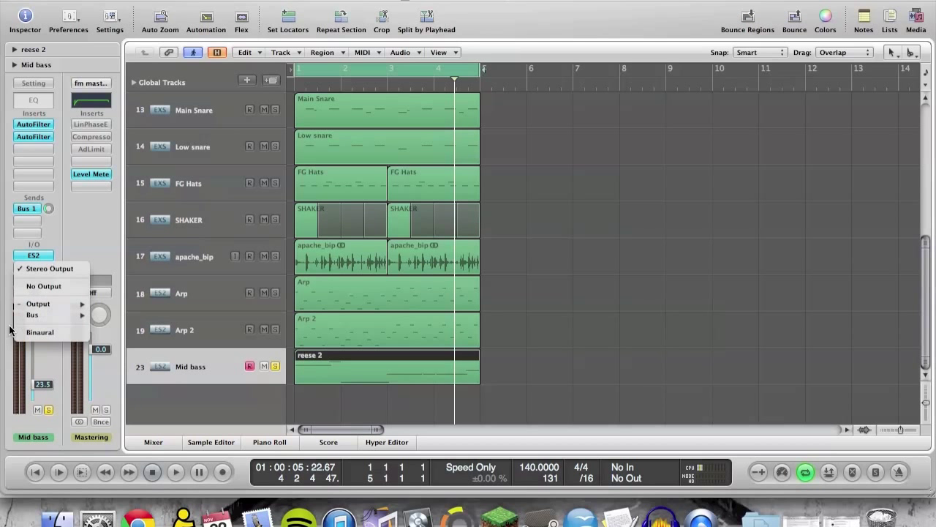
pyautogui.moveTo(41, 314)
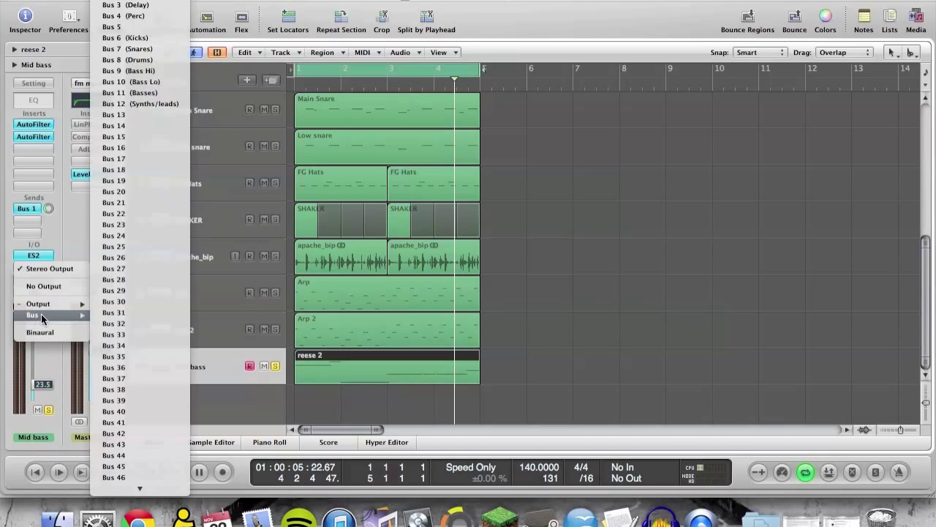
pyautogui.click(146, 93)
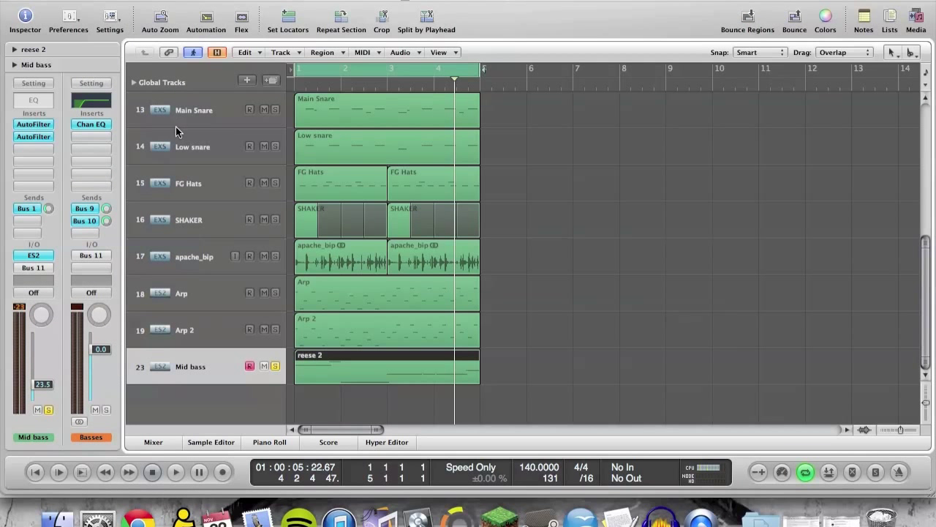
# Examine the low-cut curve in the Basses channel's Channel EQ and close the plug-in.
pyautogui.click(89, 123)
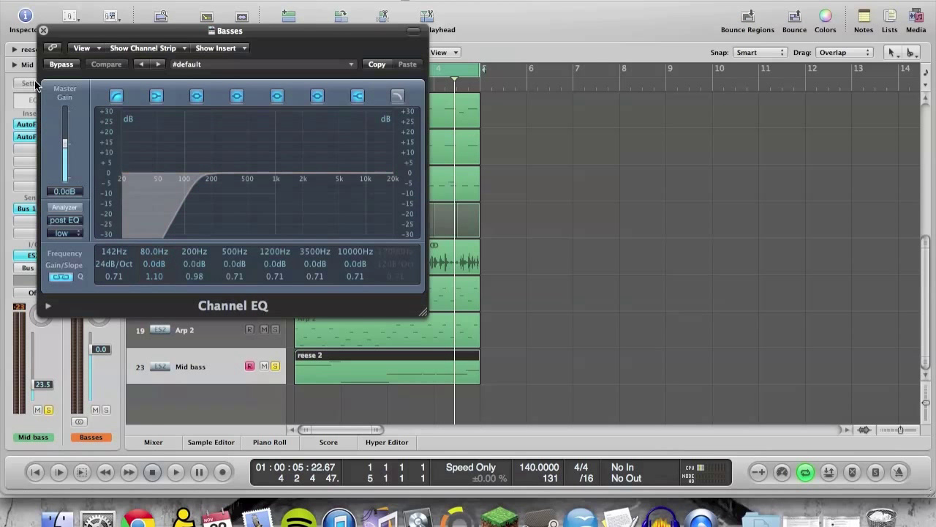
pyautogui.moveTo(60, 33); pyautogui.dragTo(232, 36)
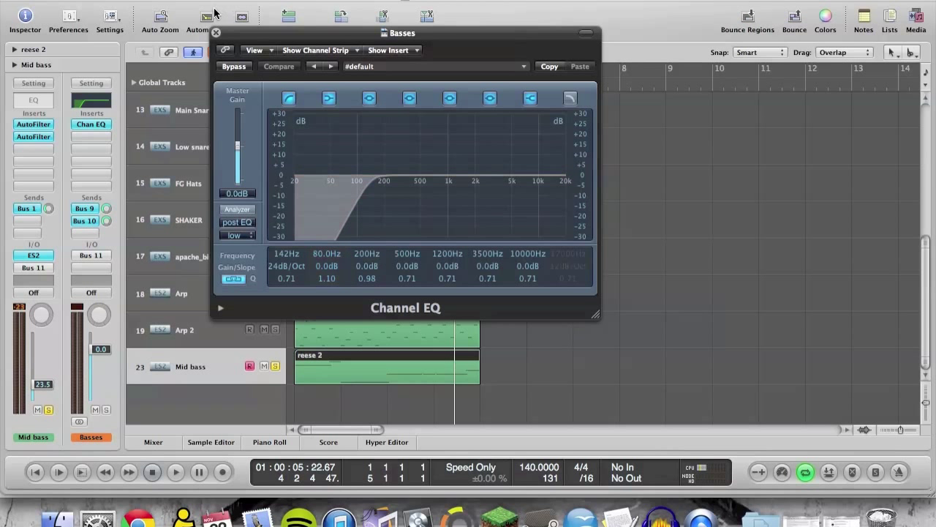
pyautogui.click(216, 33)
pyautogui.click(506, 334)
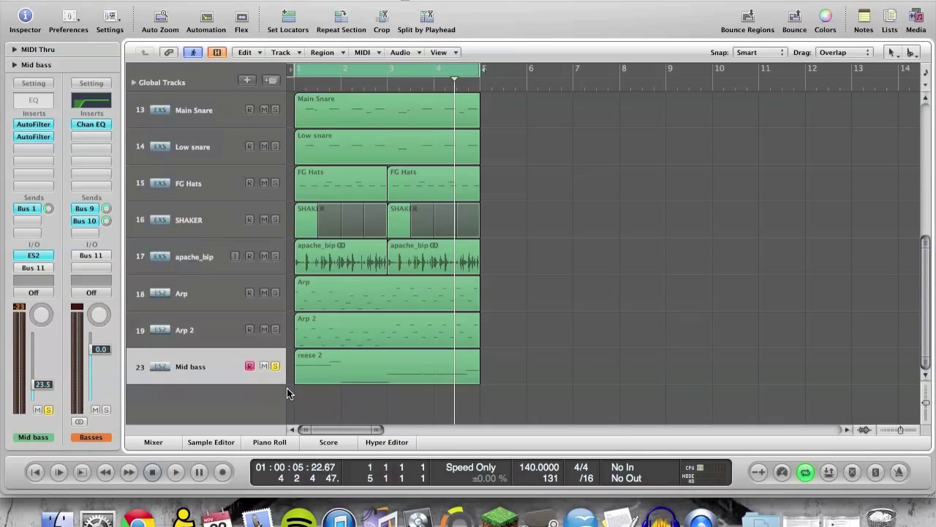
# Unhide the Simple Sub track and copy the Mid bass track's reese 2 region onto it.
pyautogui.press('space')
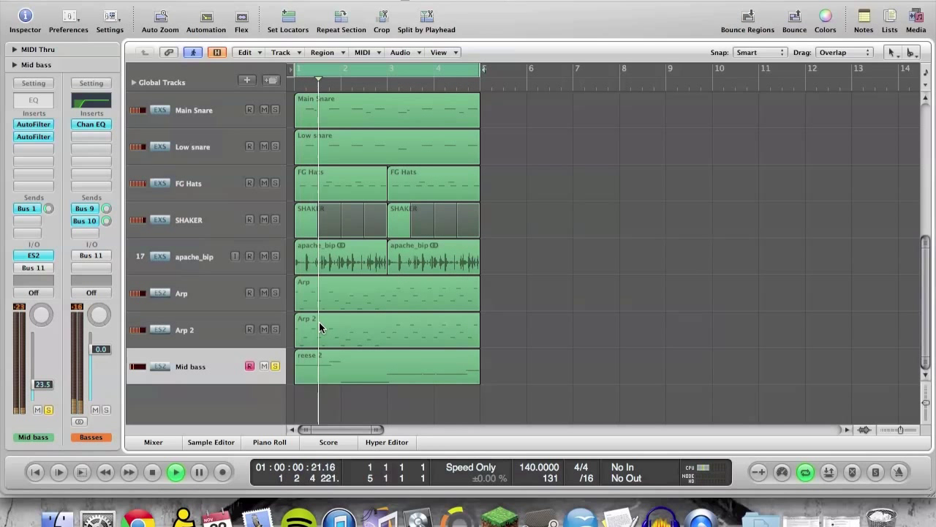
pyautogui.press('h')
pyautogui.click(234, 256)
pyautogui.press('h')
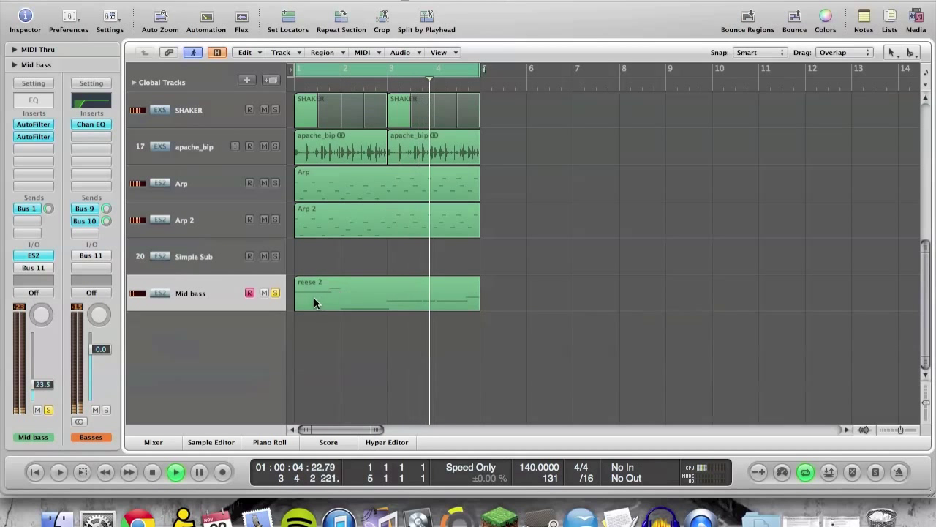
pyautogui.press('space')
pyautogui.moveTo(336, 295); pyautogui.dragTo(336, 274)
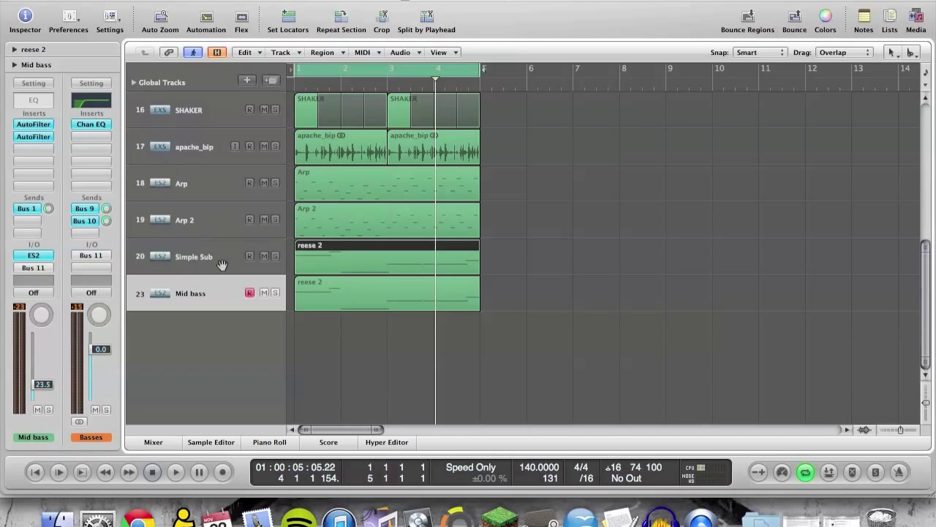
# Play the Simple Sub track soloed and open its reese 2 region in the Piano Roll.
pyautogui.click(279, 254)
pyautogui.hotkey('shift', 'space')
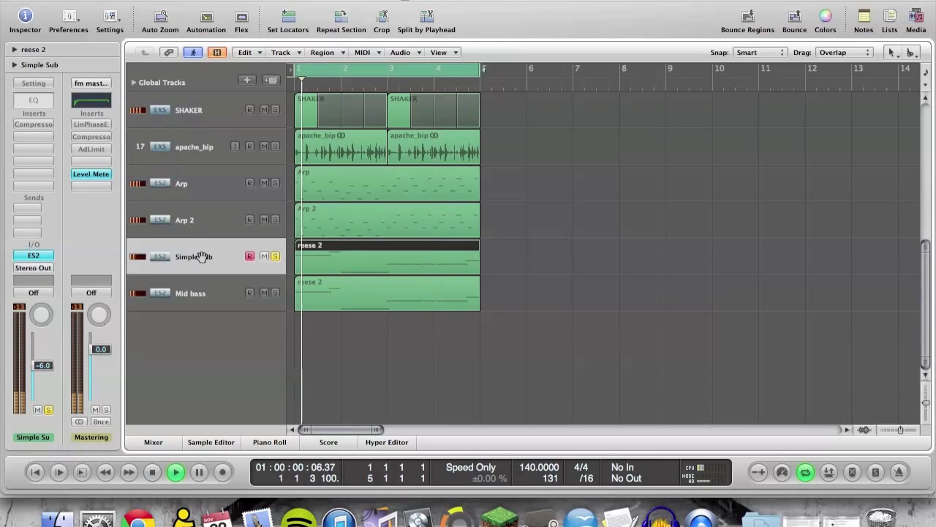
pyautogui.doubleClick(319, 262)
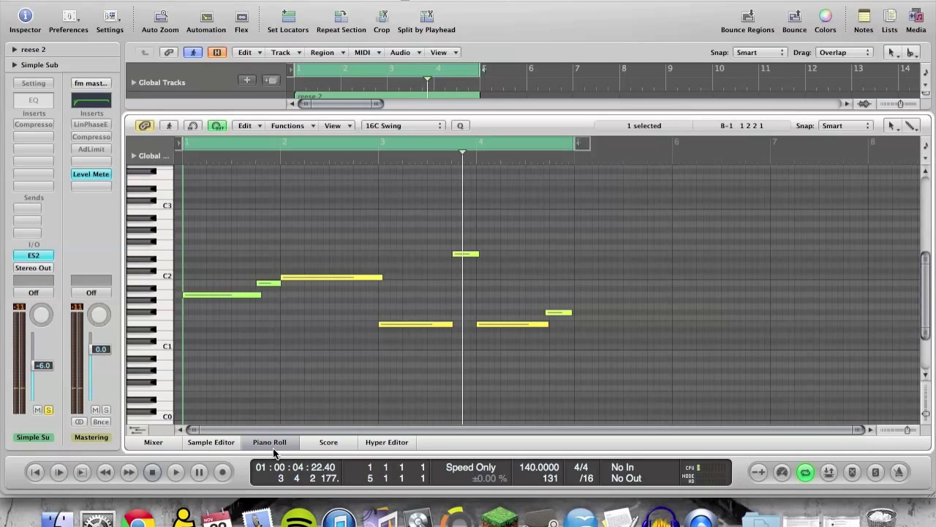
# Transpose all notes of the Simple Sub's reese 2 region up one octave, start playback and close the Piano Roll.
pyautogui.press('super+a')
pyautogui.moveTo(217, 298); pyautogui.dragTo(221, 224)
pyautogui.press('Return')
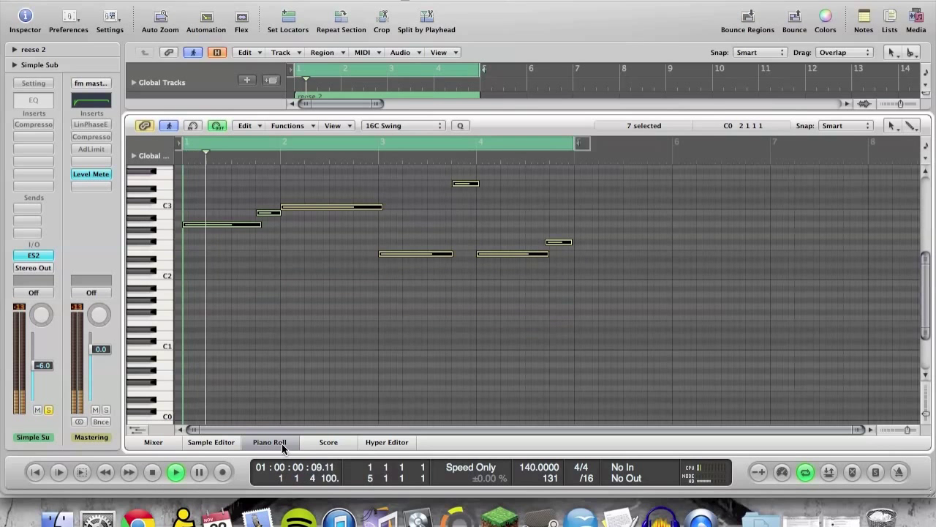
pyautogui.click(282, 443)
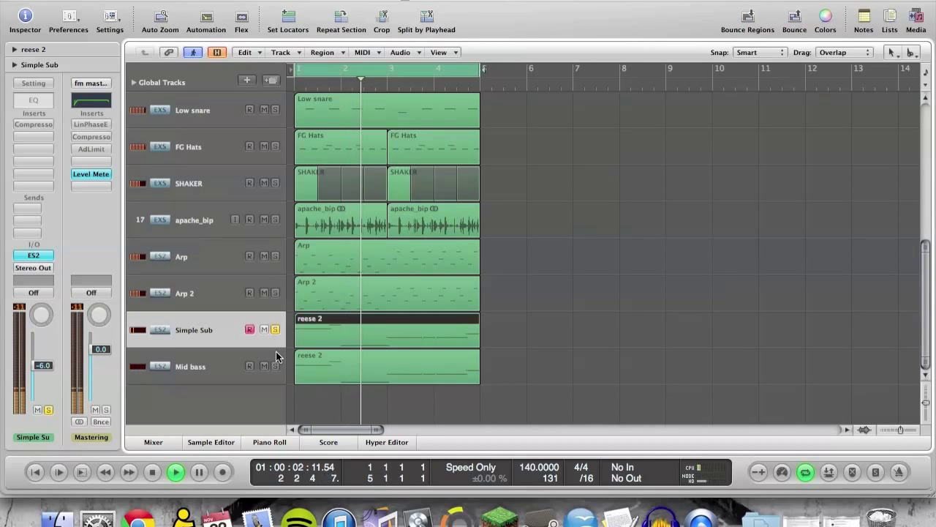
# Unsolo the Simple Sub track and raise its volume to -3.2 dB while the full loop plays.
pyautogui.click(275, 329)
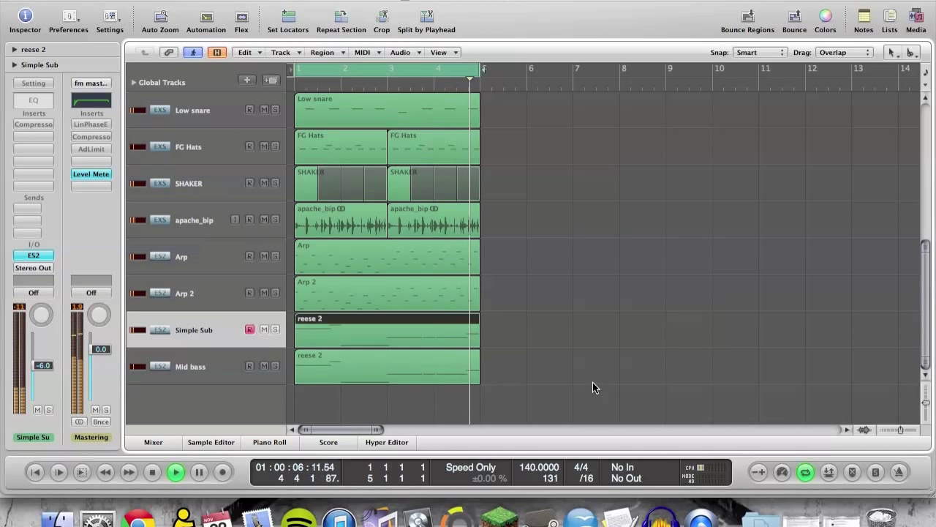
pyautogui.moveTo(36, 391); pyautogui.dragTo(37, 385)
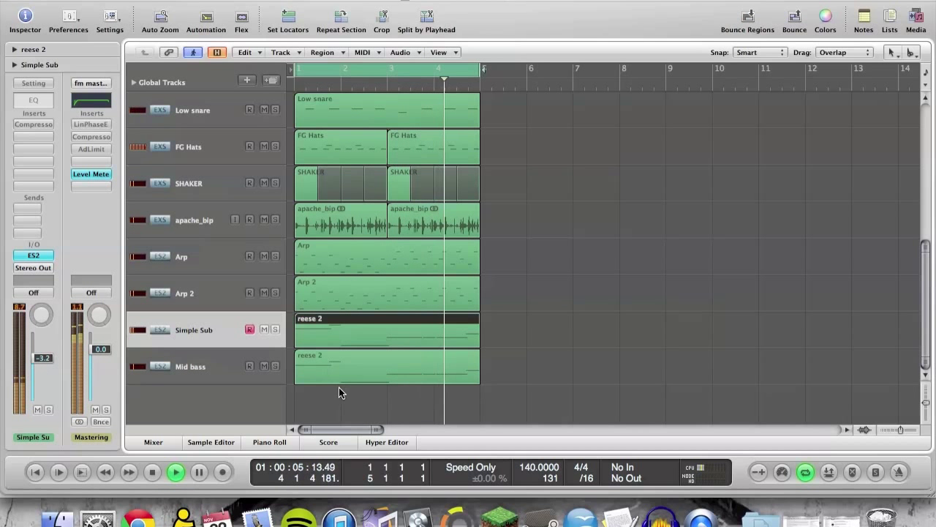
pyautogui.hotkey('ctrl', 'Up')
pyautogui.hotkey('ctrl', 'Up')
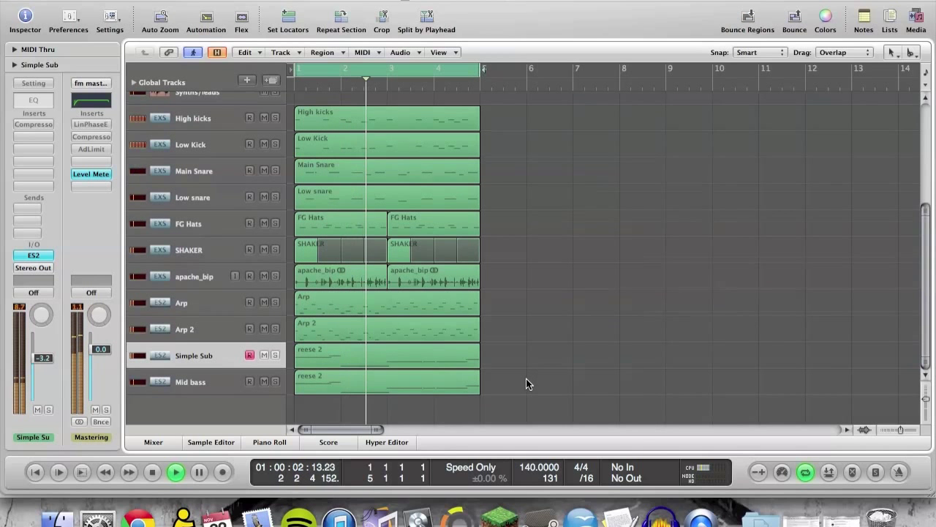
pyautogui.hotkey('ctrl', 'Down')
pyautogui.hotkey('ctrl', 'Down')
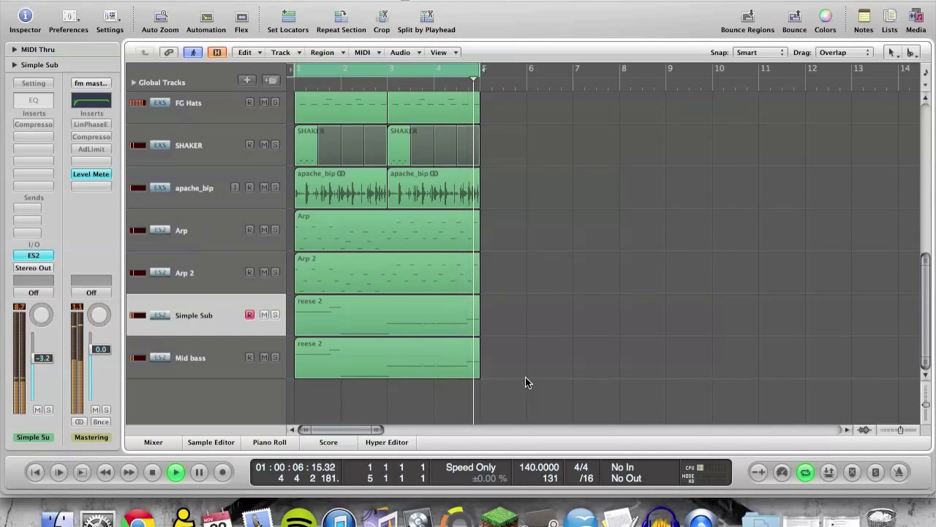
pyautogui.press('space')
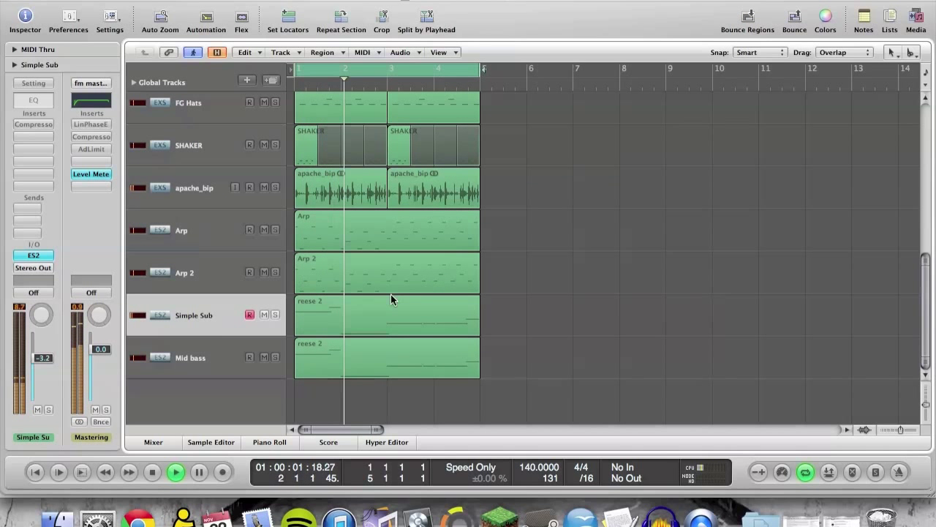
# Examine the overlapping notes of the Simple Sub's reese 2 region in the Piano Roll.
pyautogui.doubleClick(391, 306)
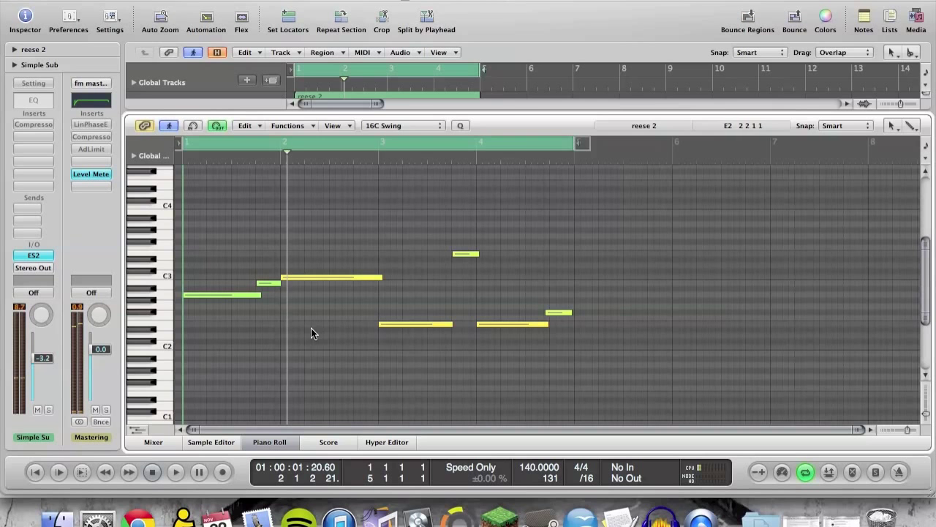
pyautogui.click(262, 440)
pyautogui.press('space')
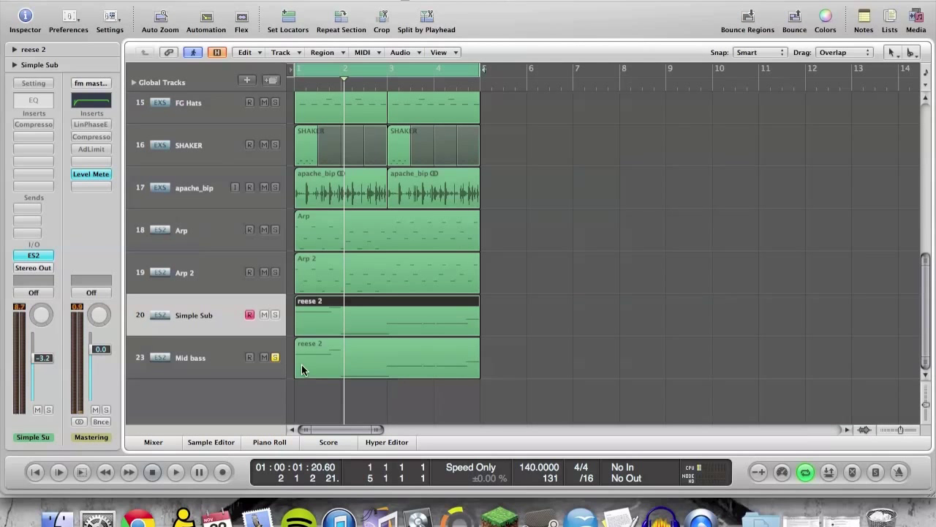
pyautogui.click(275, 357)
pyautogui.doubleClick(333, 314)
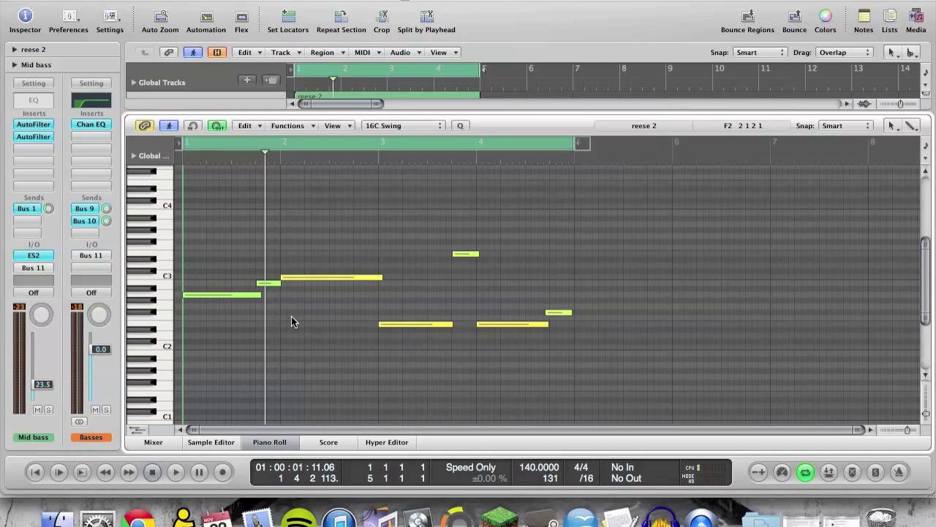
pyautogui.press('super+Right')
pyautogui.press('super+Right')
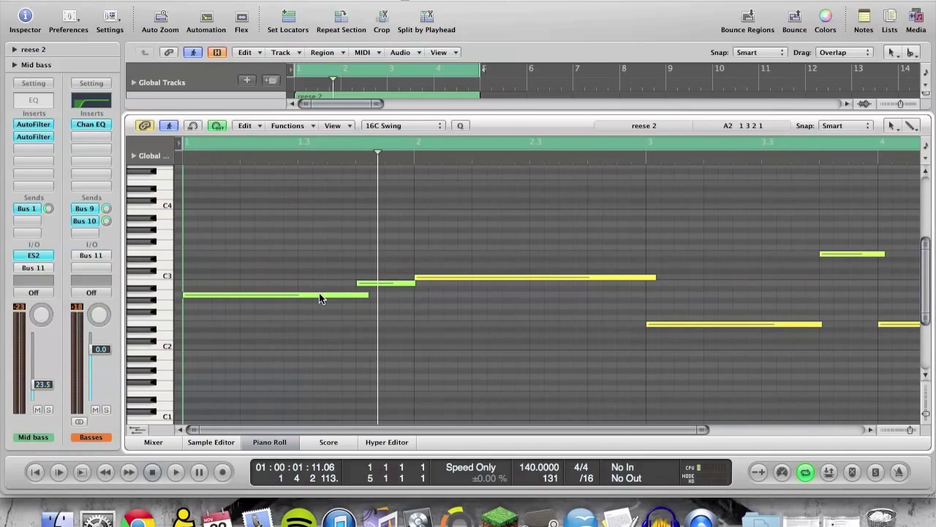
pyautogui.click(277, 439)
pyautogui.press('super+Left')
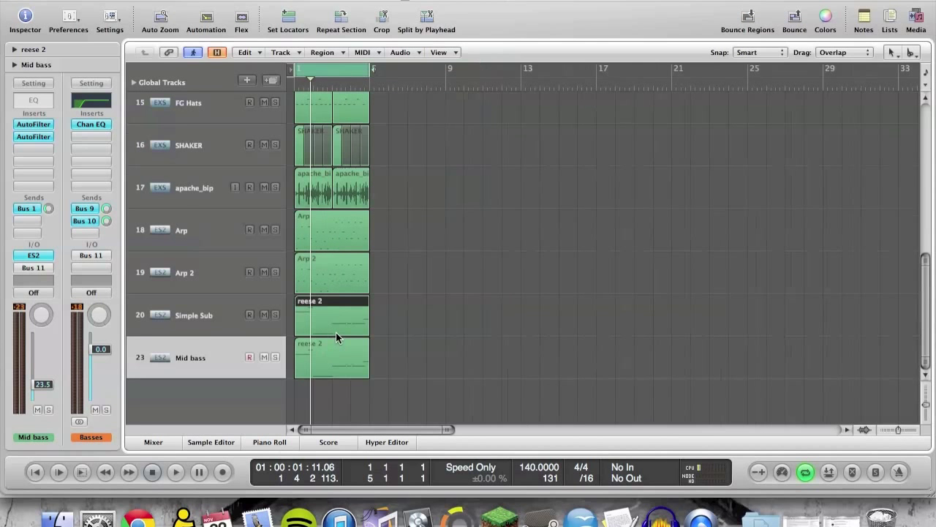
# Show the hidden tracks and replace the Phasing Sub's sine region with a copy of the Simple Sub's reese 2 region.
pyautogui.press('super+Right')
pyautogui.scroll(-3, 336, 332)
pyautogui.press('super+Right')
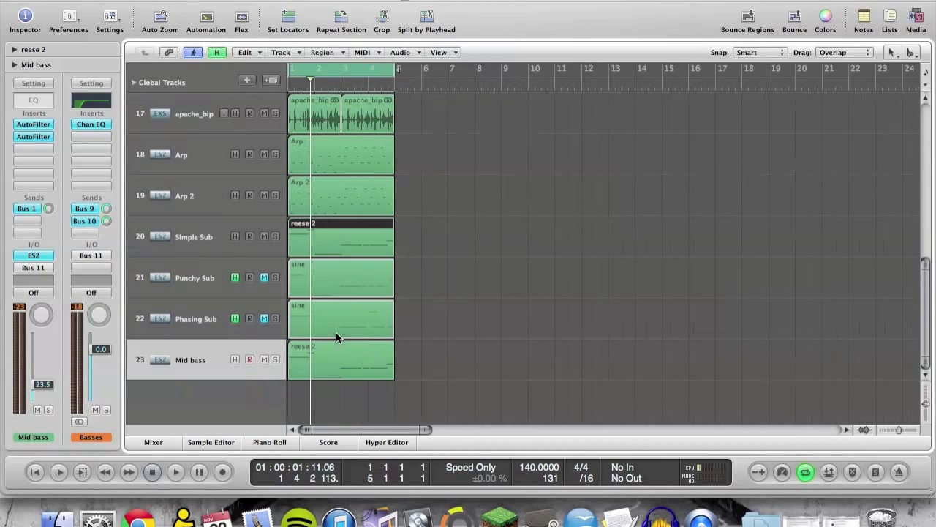
pyautogui.hscroll(-1, 322, 322)
pyautogui.click(339, 319)
pyautogui.press('Delete')
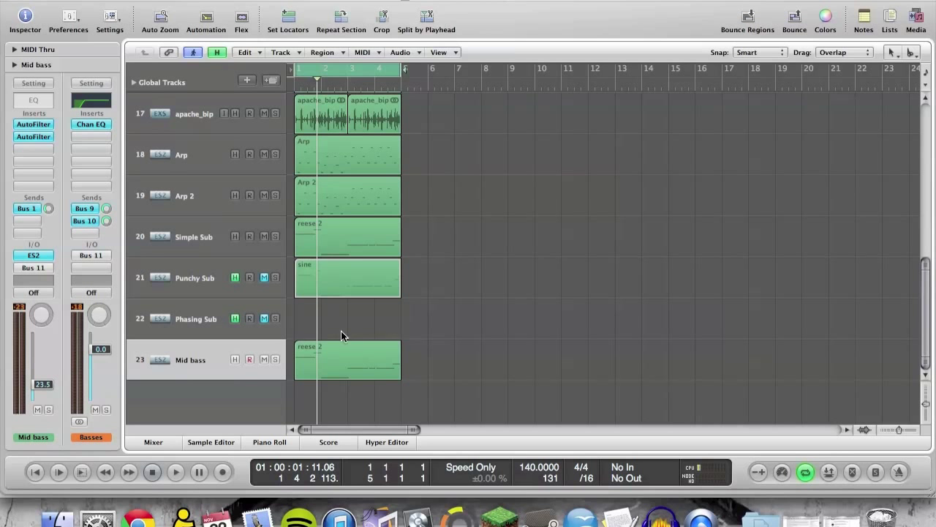
pyautogui.moveTo(353, 258); pyautogui.dragTo(345, 307)
# Solo the Phasing Sub track, mute the Simple Sub track and play the loop from the start.
pyautogui.click(275, 318)
pyautogui.click(263, 240)
pyautogui.press('Return')
pyautogui.press('space')
pyautogui.hotkey('ctrl', 'Up')
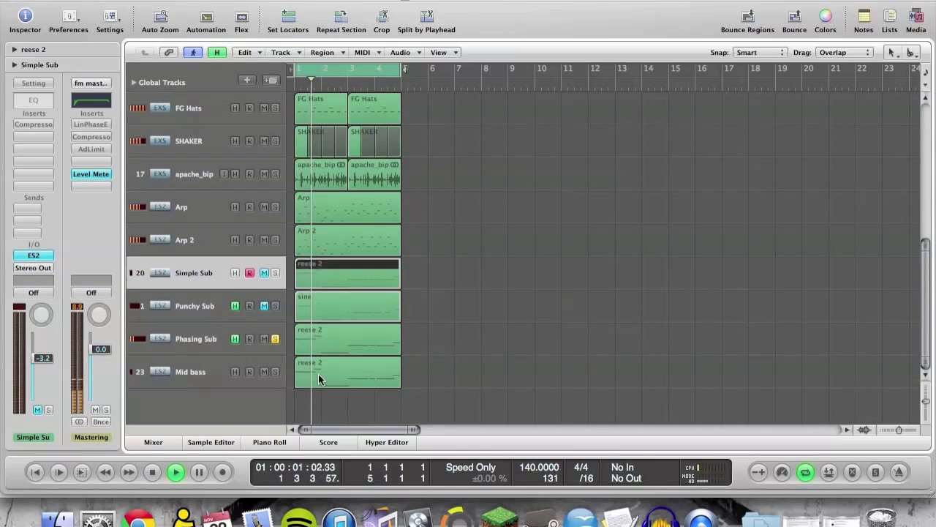
# Solo the Mid bass track alongside the Phasing Sub and play both together.
pyautogui.hotkey('ctrl', 'Right')
pyautogui.click(272, 373)
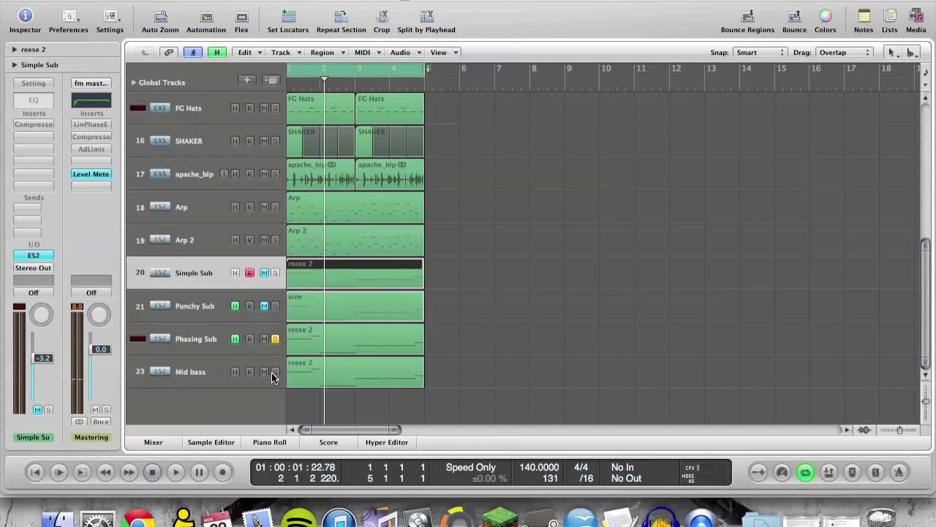
pyautogui.hotkey('ctrl', 'Right')
pyautogui.press('space')
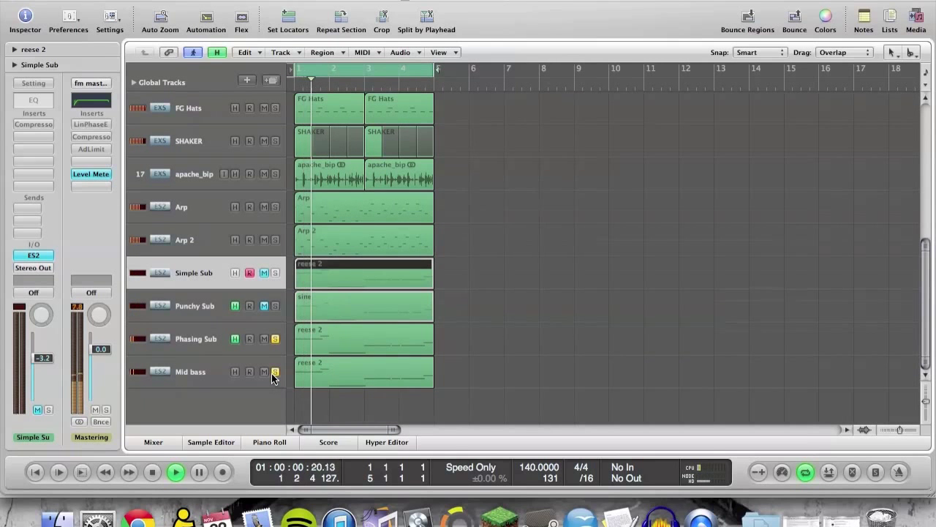
pyautogui.hotkey('ctrl', 'Up')
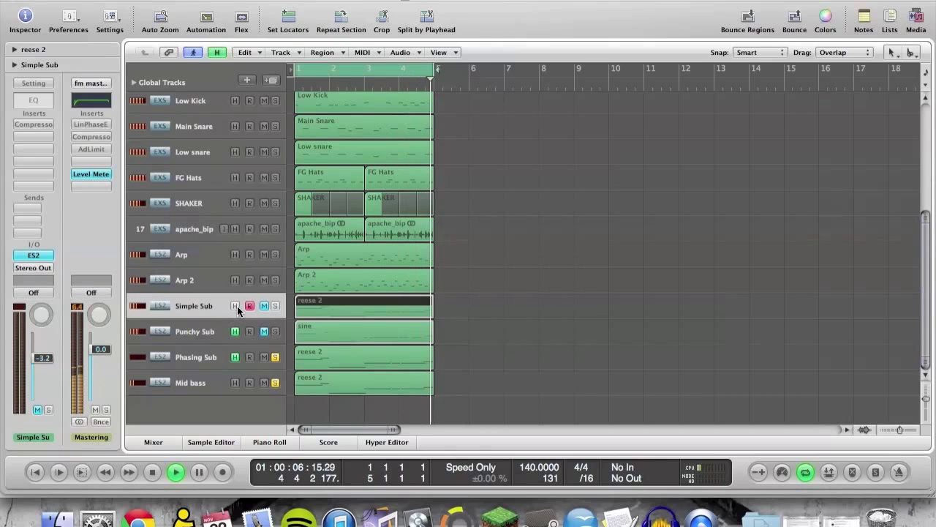
# Unsolo the Phasing Sub and Mid bass tracks and listen to them within the full loop.
pyautogui.click(272, 358)
pyautogui.click(274, 382)
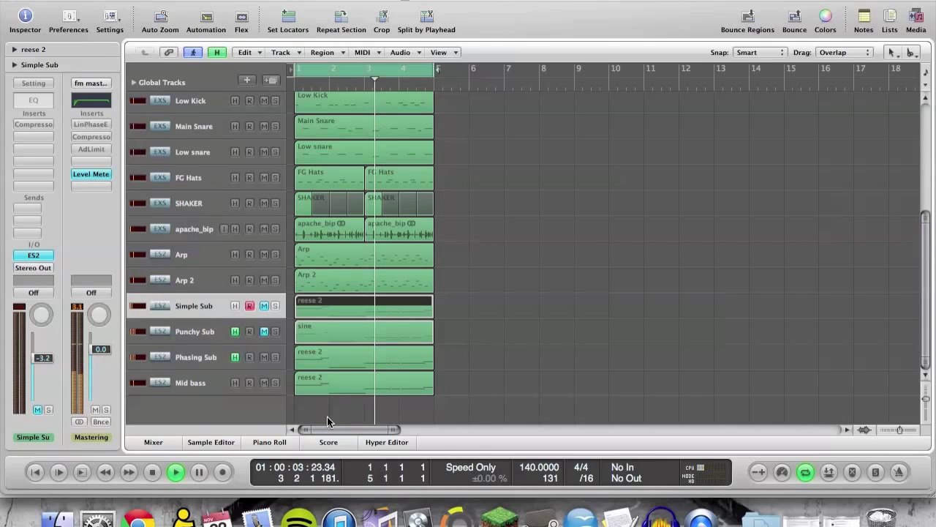
pyautogui.scroll(3, 327, 416)
pyautogui.press('z')
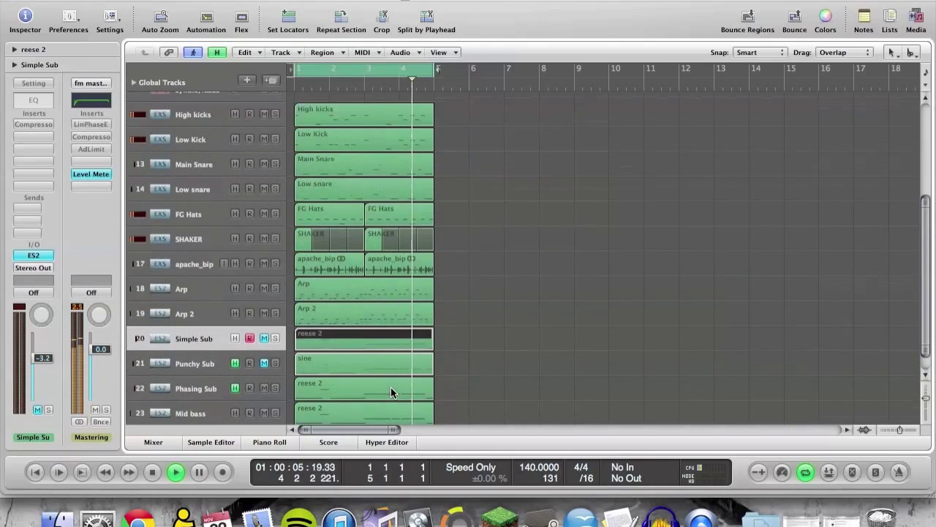
pyautogui.press('z')
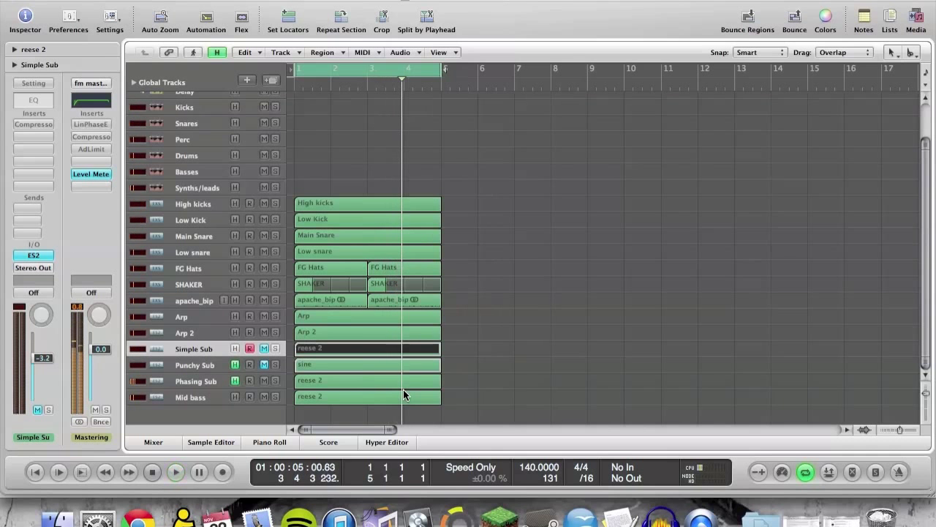
# Mute the Phasing Sub and Mid bass tracks and clear the region selection.
pyautogui.click(264, 381)
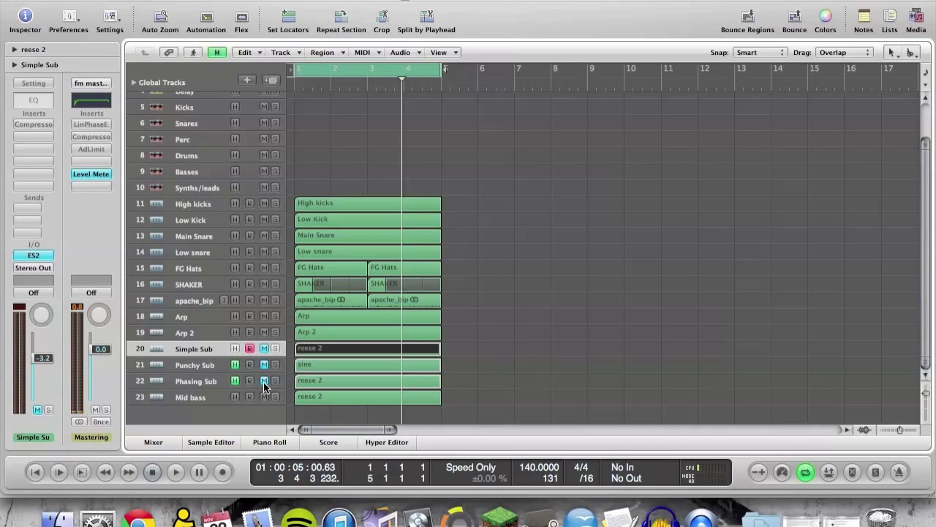
pyautogui.click(264, 397)
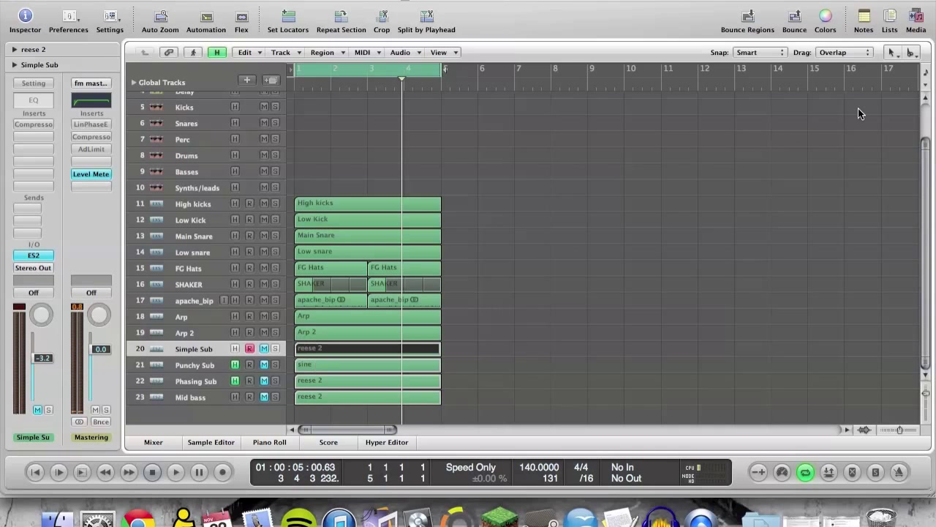
pyautogui.click(725, 204)
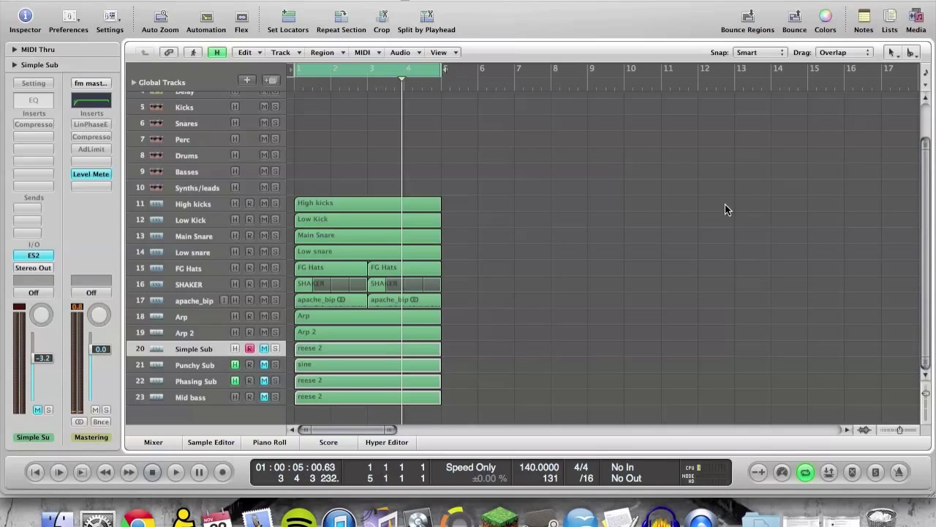
# Create a new software instrument track below Mid bass and load Native Instruments Massive on it.
pyautogui.doubleClick(184, 414)
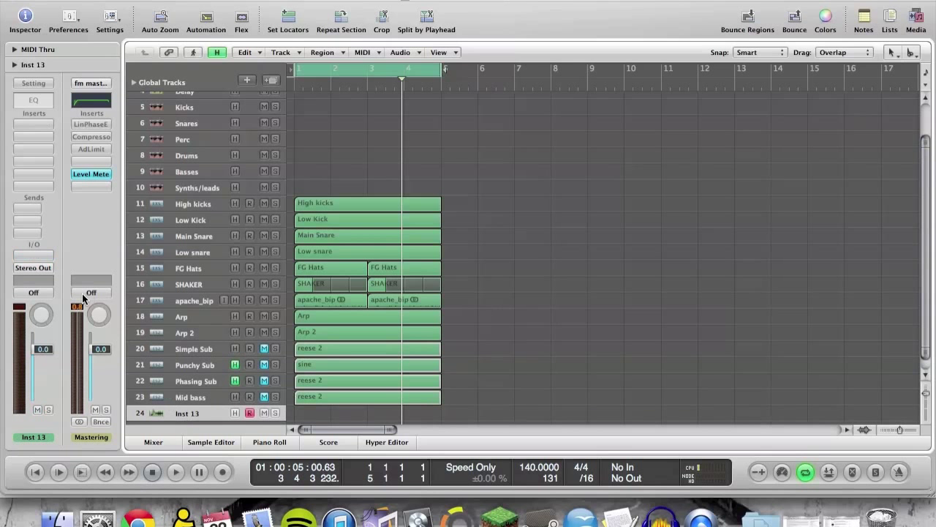
pyautogui.click(44, 261)
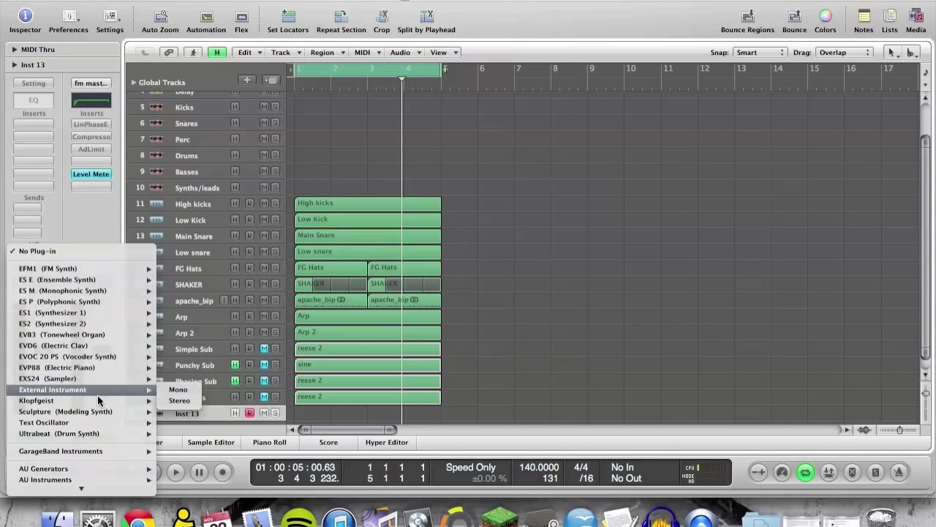
pyautogui.moveTo(98, 412)
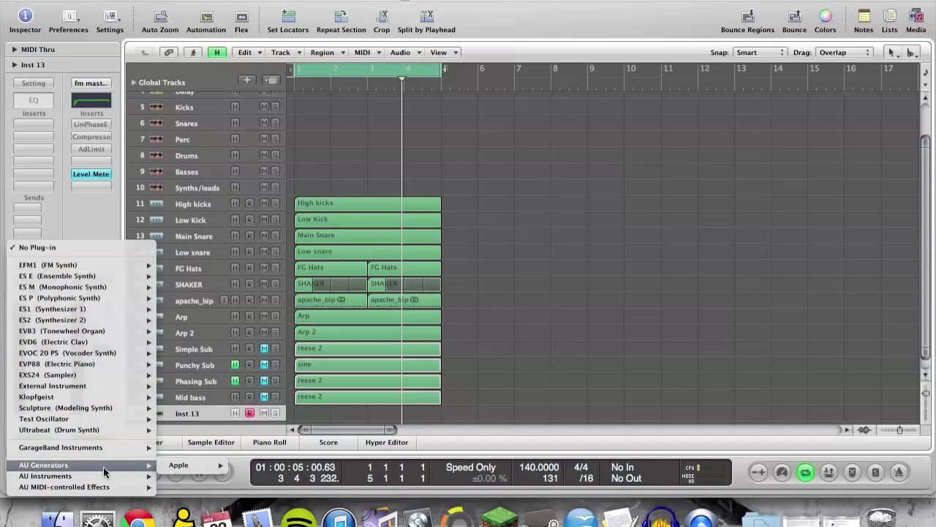
pyautogui.moveTo(102, 475)
pyautogui.moveTo(217, 431)
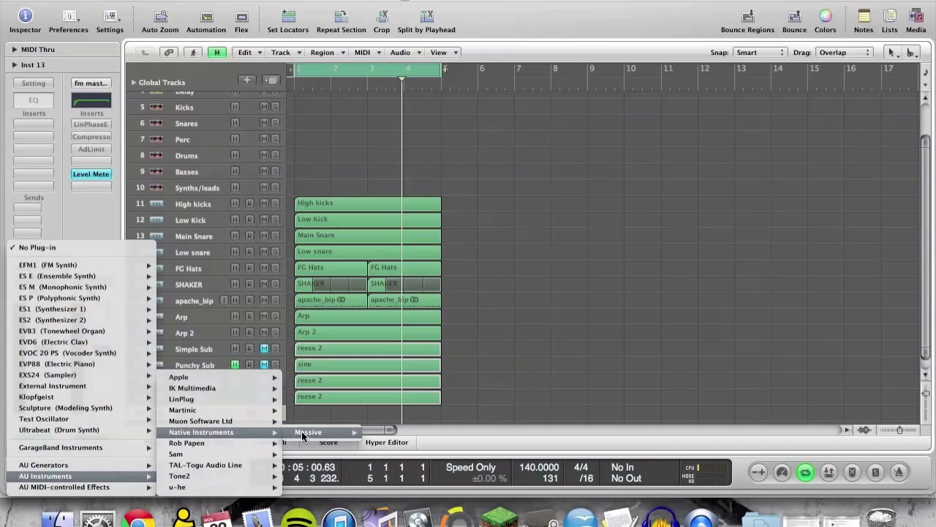
pyautogui.click(304, 432)
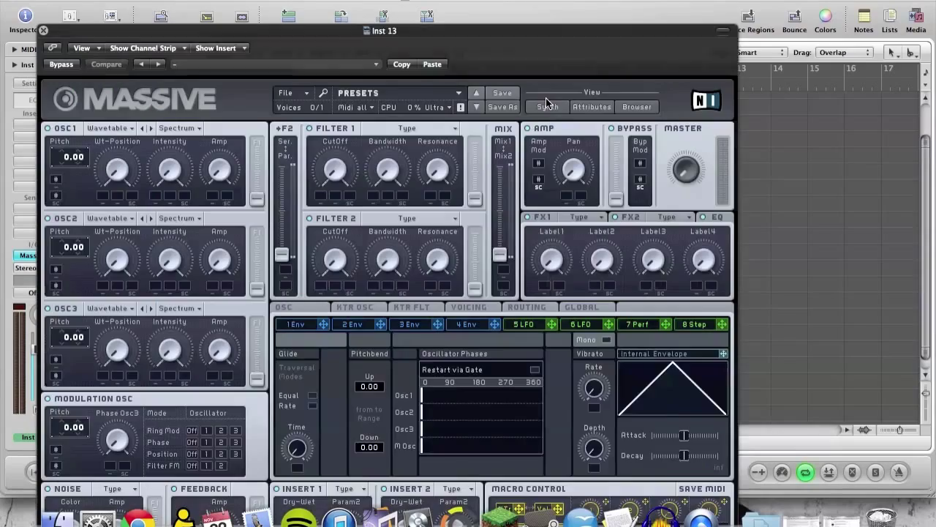
# Set Massive's oscillator 1 to the Sin-Square wavetable with a pitch of -24.00.
pyautogui.moveTo(356, 33); pyautogui.dragTo(338, 0)
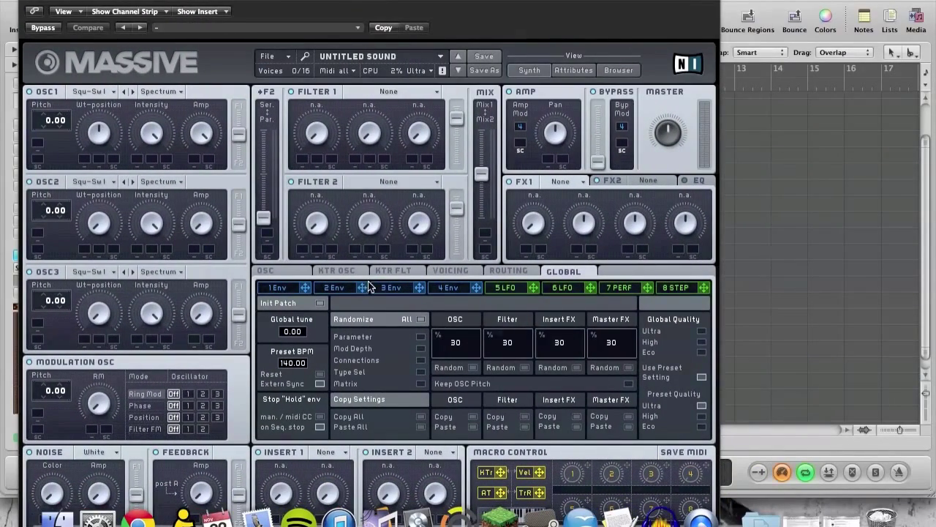
pyautogui.click(102, 94)
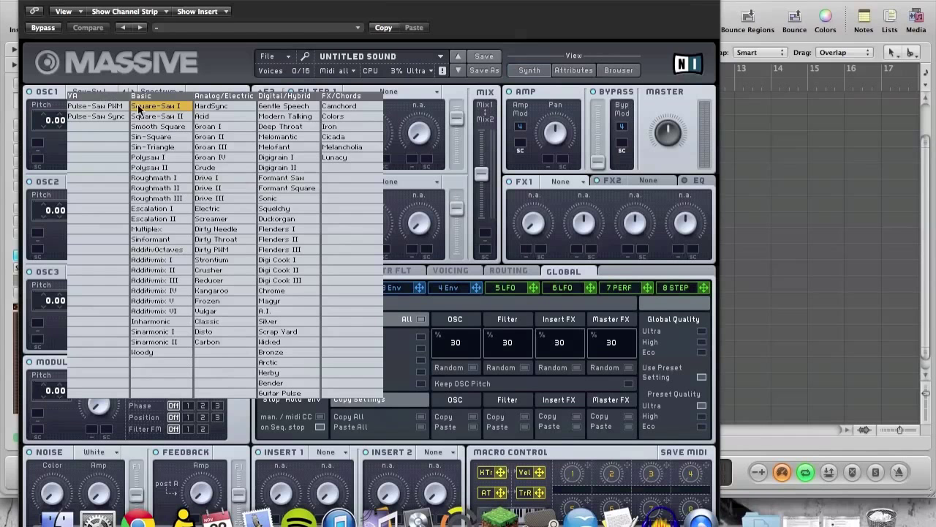
pyautogui.click(172, 137)
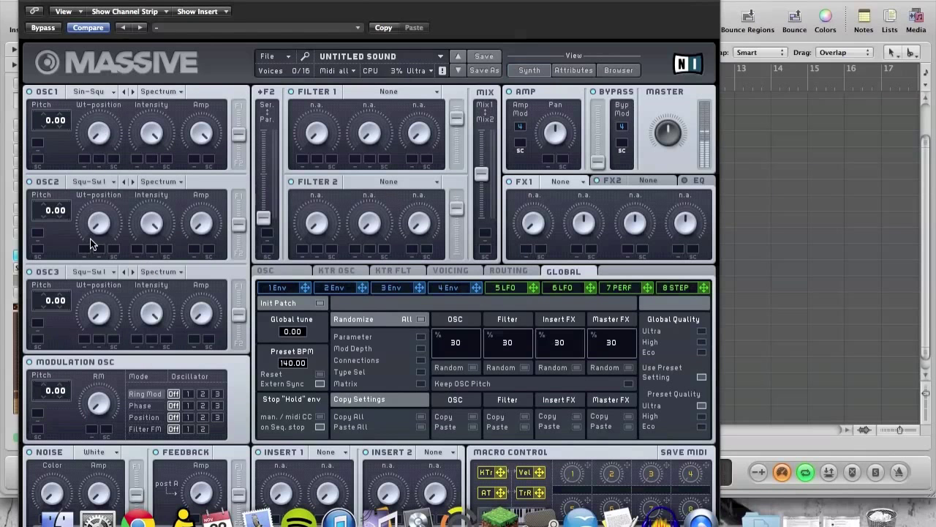
pyautogui.moveTo(209, 27); pyautogui.dragTo(465, 27)
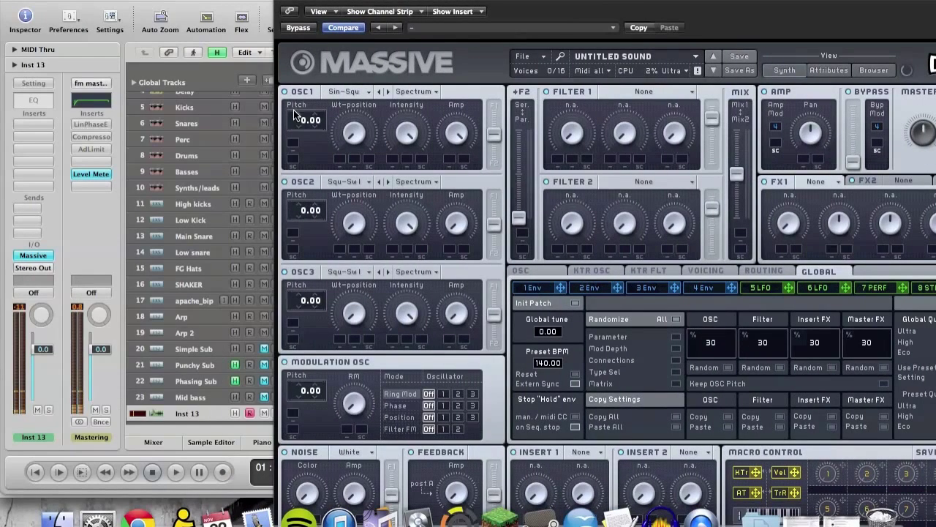
pyautogui.moveTo(299, 120); pyautogui.dragTo(298, 160)
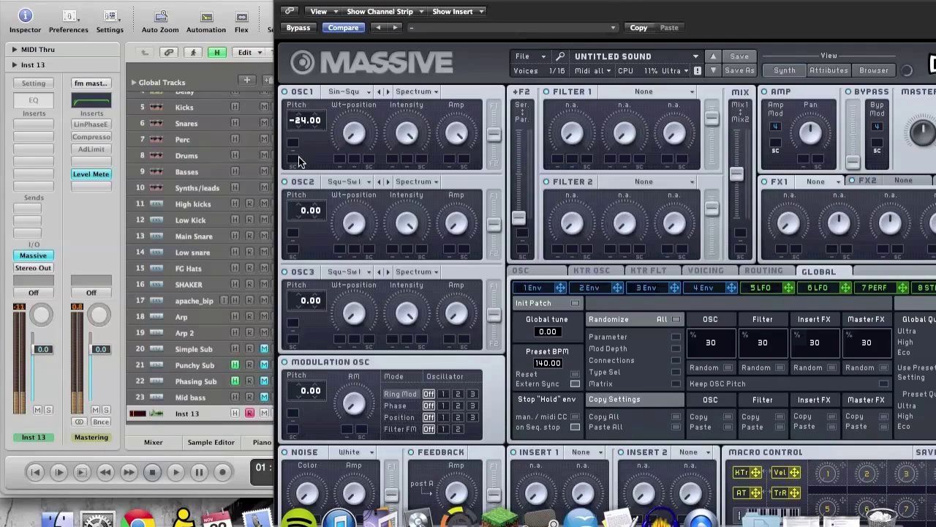
pyautogui.moveTo(439, 3); pyautogui.dragTo(248, 4)
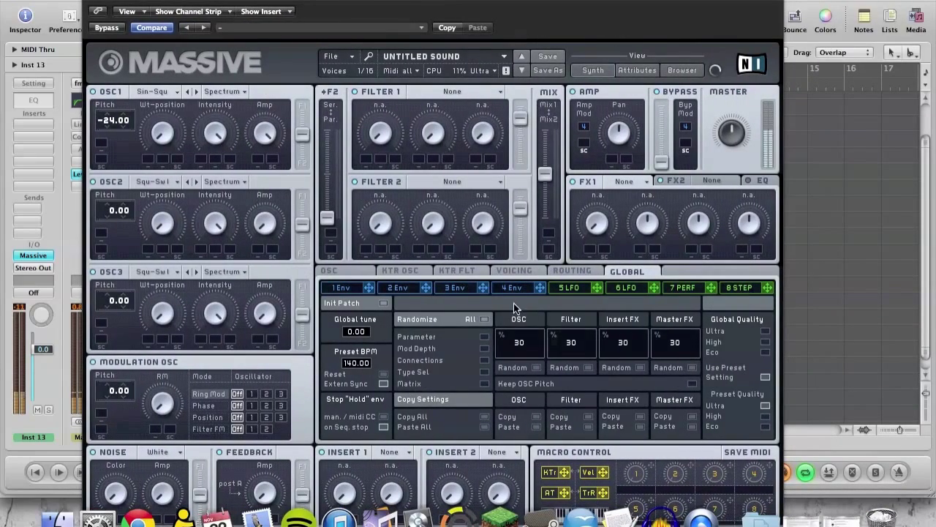
# Lengthen the attack of Massive's envelope 4 and raise its decay level to maximum for a flat sustain.
pyautogui.click(524, 289)
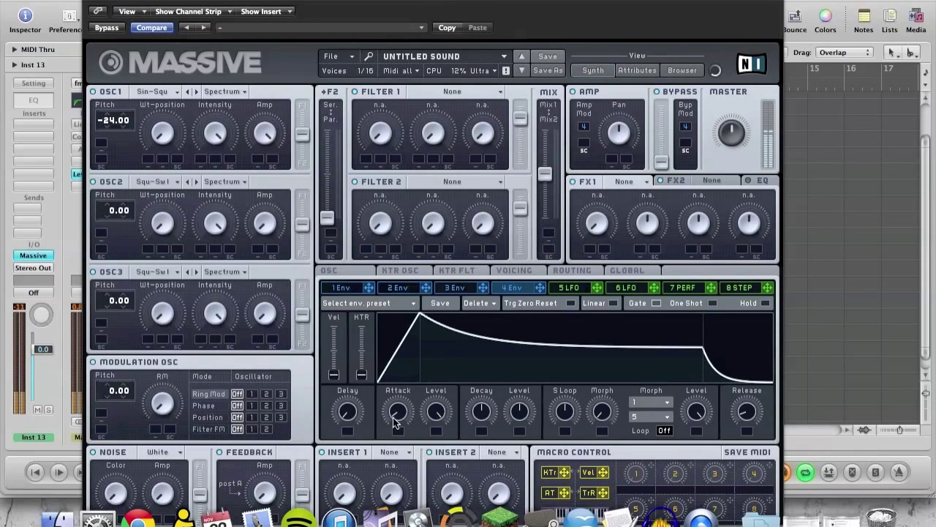
pyautogui.moveTo(393, 423); pyautogui.dragTo(391, 415)
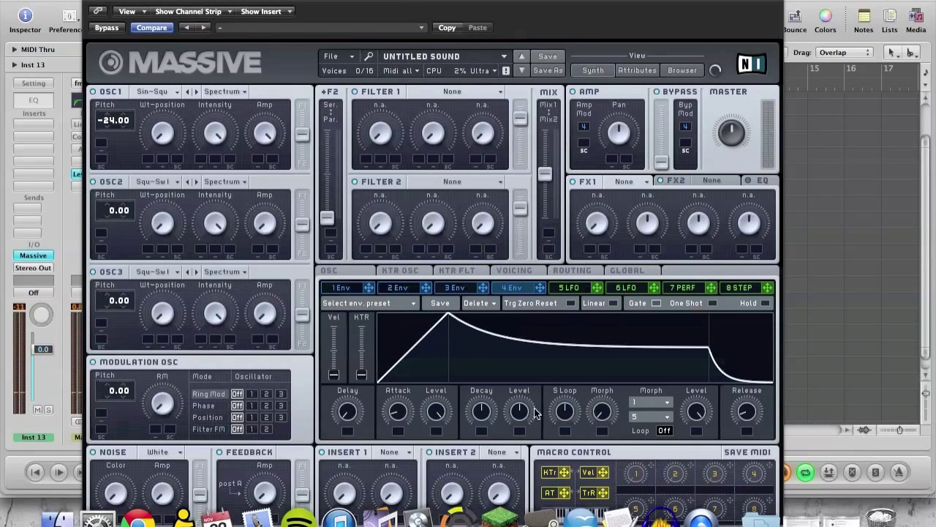
pyautogui.moveTo(616, 352); pyautogui.dragTo(611, 311)
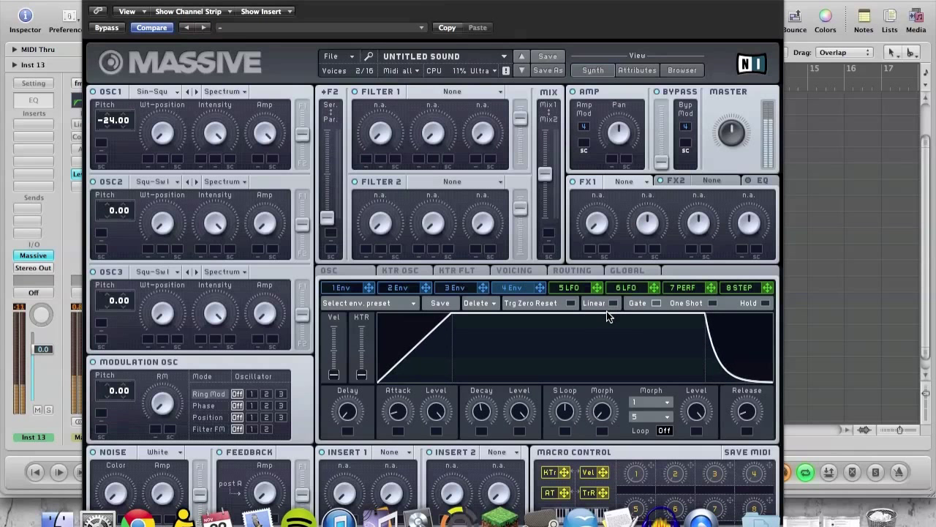
# Load the Classic Tube effect in Massive's FX1 slot and close the plug-in window.
pyautogui.click(642, 183)
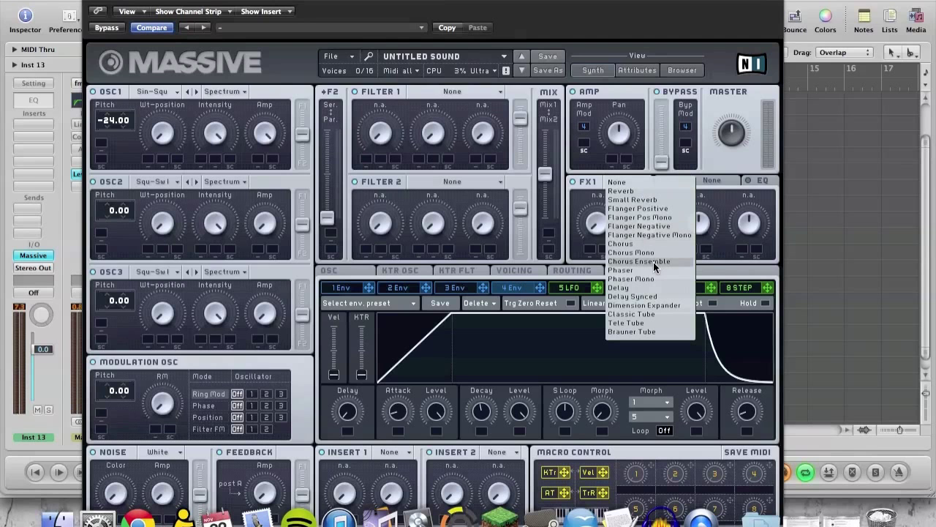
pyautogui.click(648, 314)
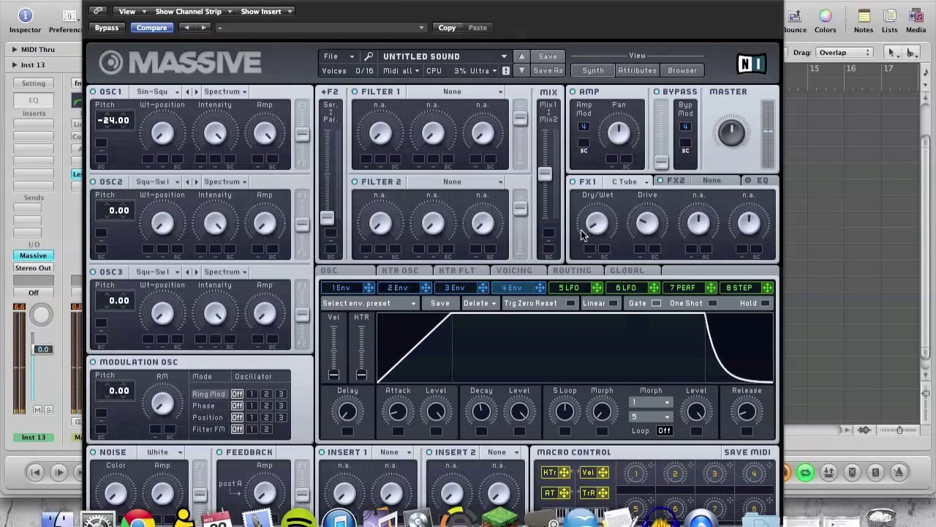
pyautogui.click(89, 6)
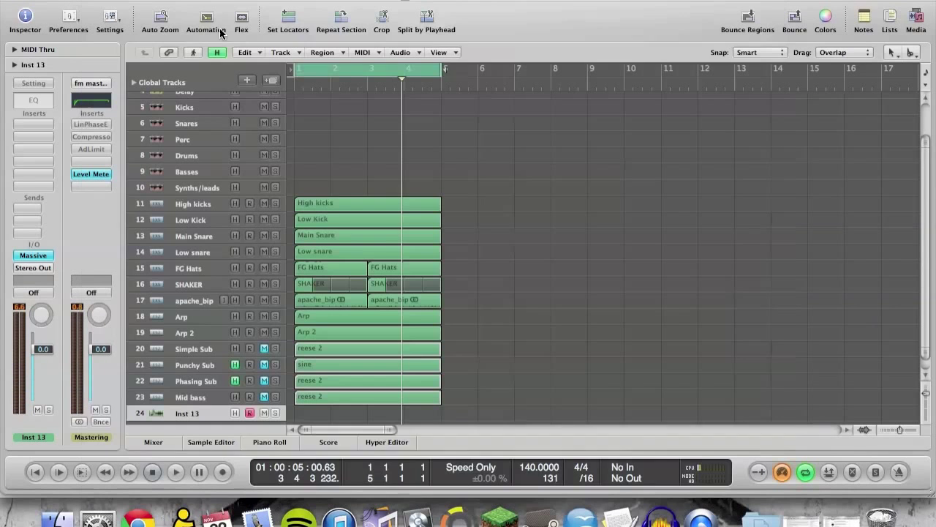
# Mute Inst 13, unmute Punchy Sub, and hide the Simple Sub, Phasing Sub, Mid bass and Inst 13 tracks.
pyautogui.scroll(-1, 351, 307)
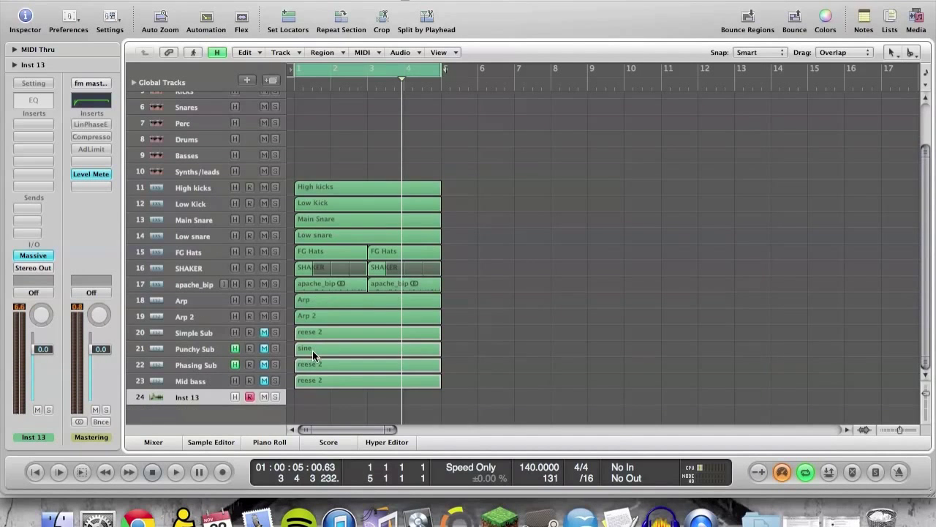
pyautogui.click(263, 397)
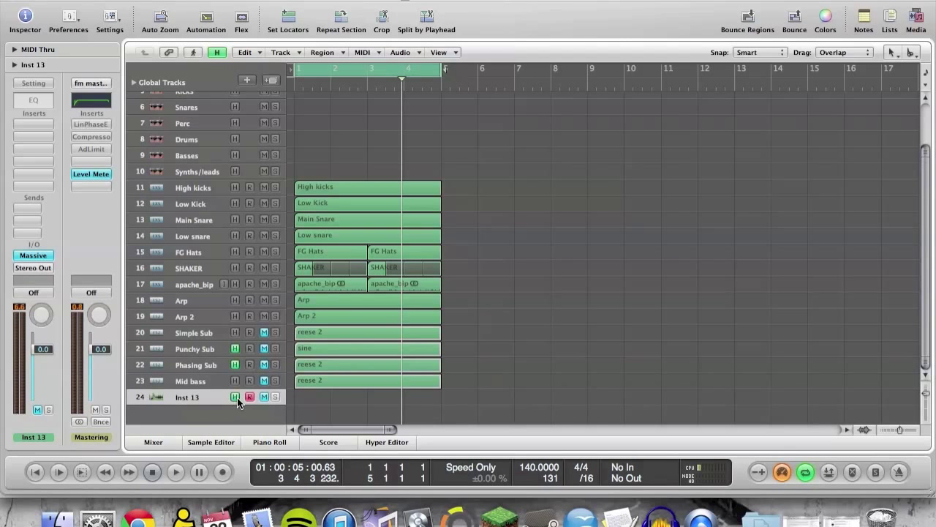
pyautogui.click(366, 381)
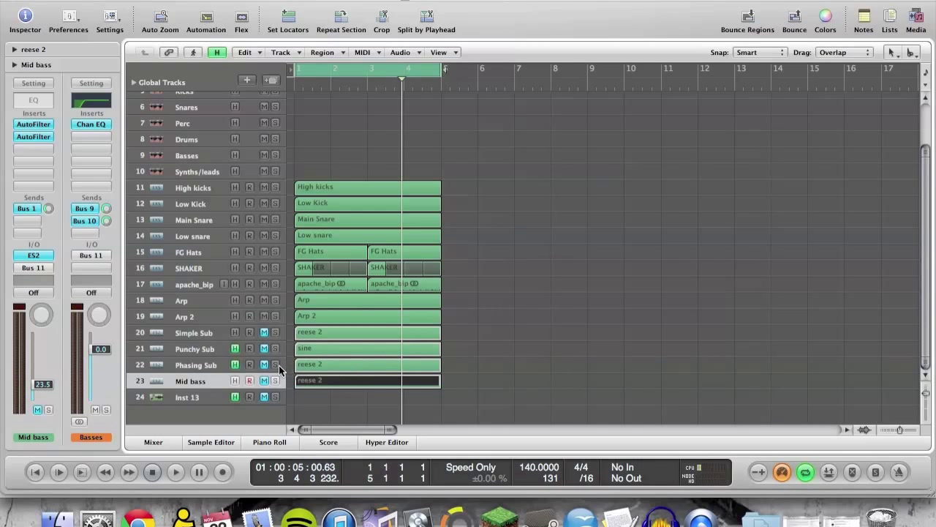
pyautogui.click(272, 344)
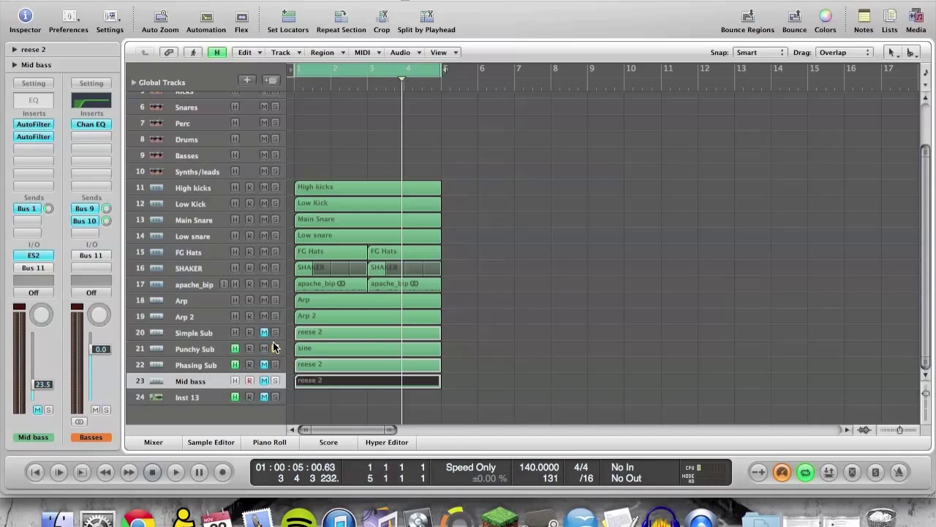
pyautogui.click(235, 334)
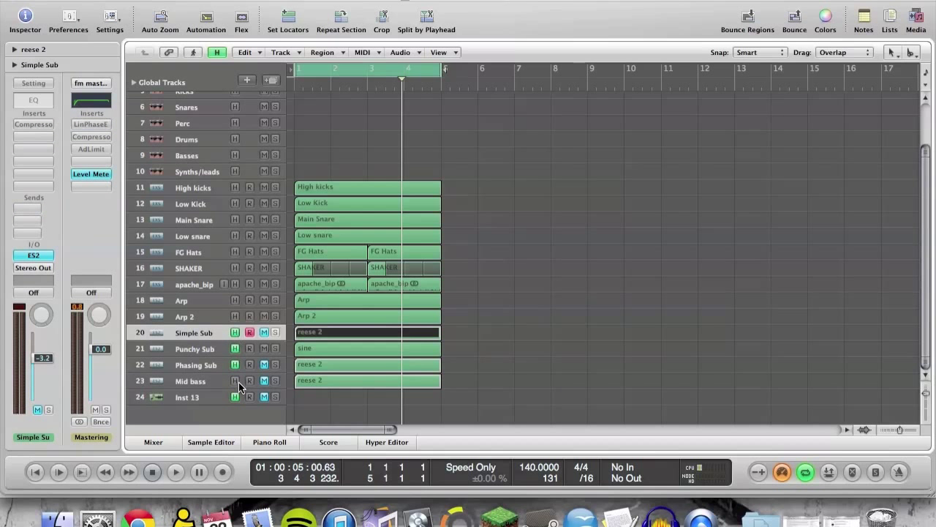
pyautogui.click(235, 349)
pyautogui.press('h')
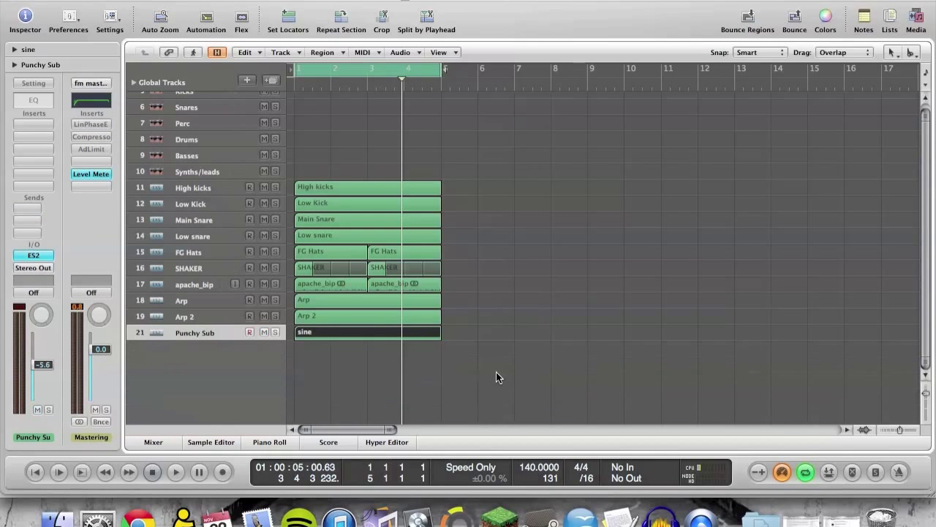
# Turn off low latency mode and solo the Punchy Sub track while the loop plays.
pyautogui.press('space')
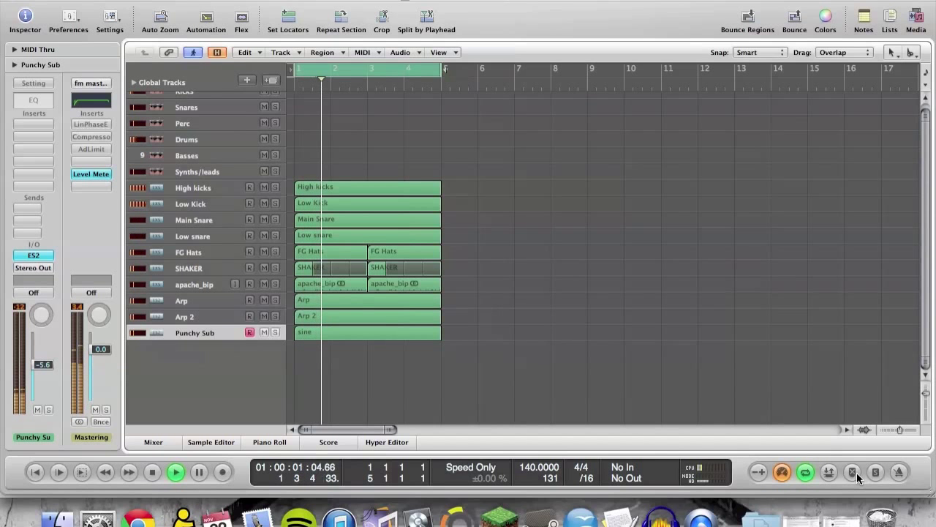
pyautogui.click(781, 472)
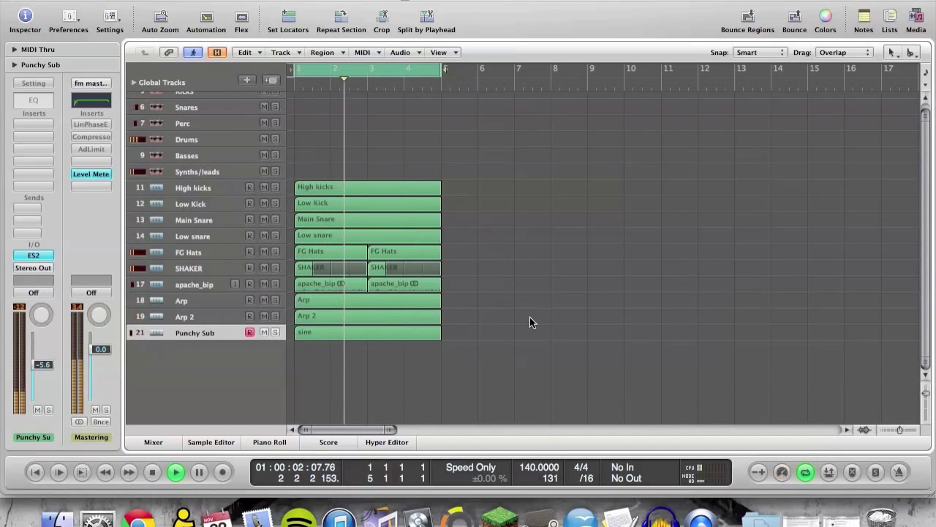
pyautogui.click(276, 332)
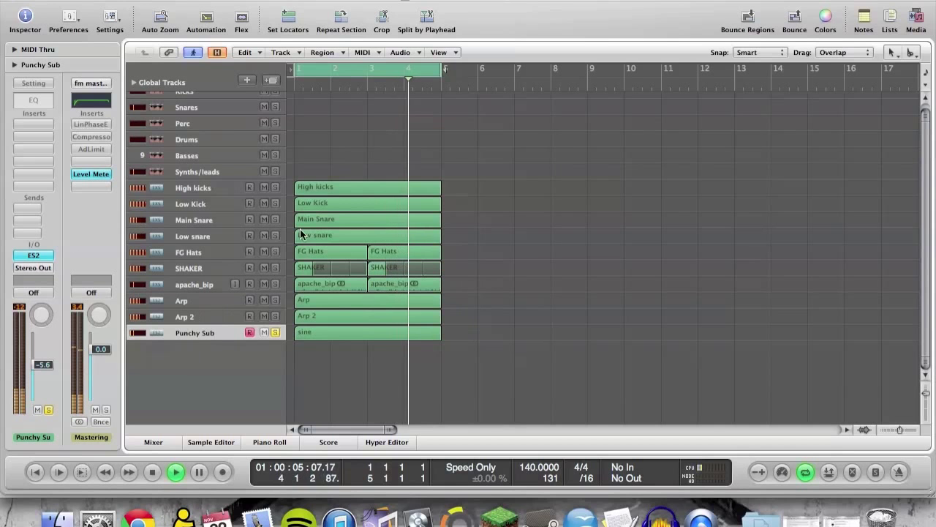
# Insert a Compressor in the first insert slot of Punchy Sub and place its window clear of the channel strip.
pyautogui.click(33, 125)
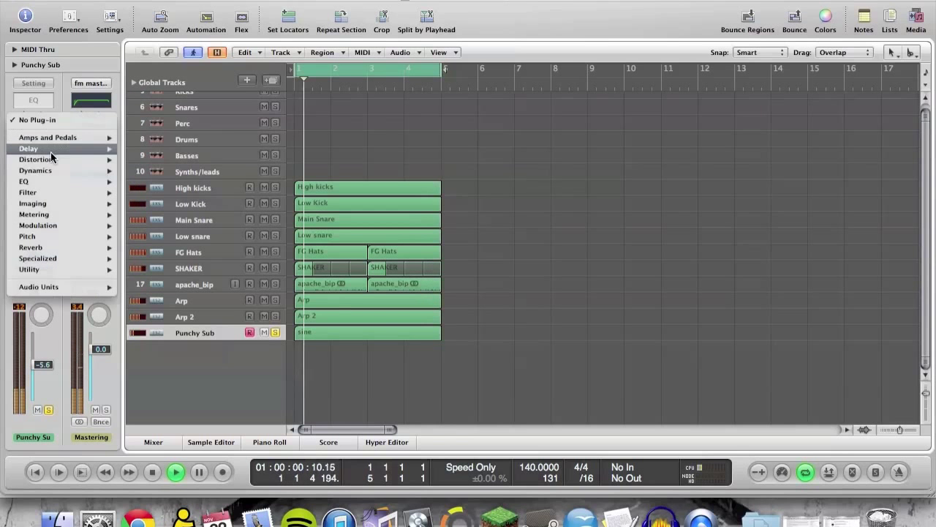
pyautogui.moveTo(58, 171)
pyautogui.click(139, 182)
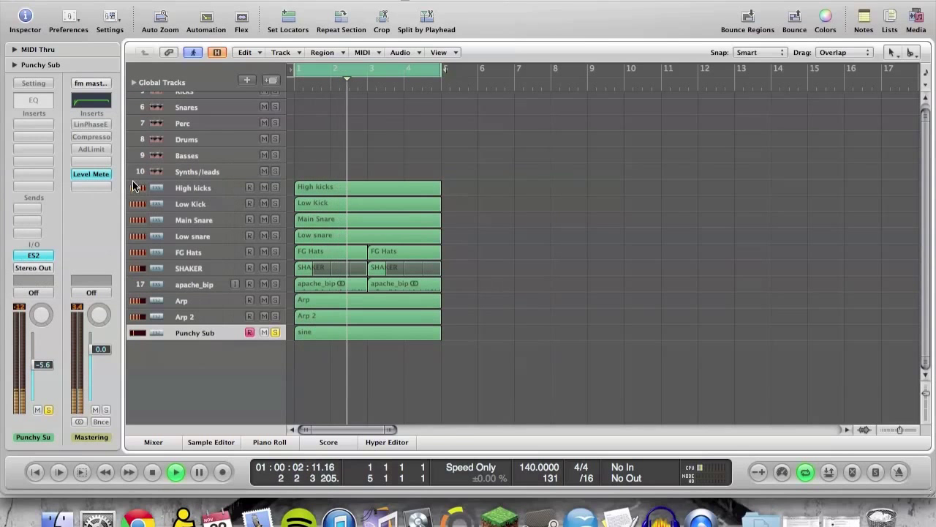
pyautogui.moveTo(248, 21); pyautogui.dragTo(554, 39)
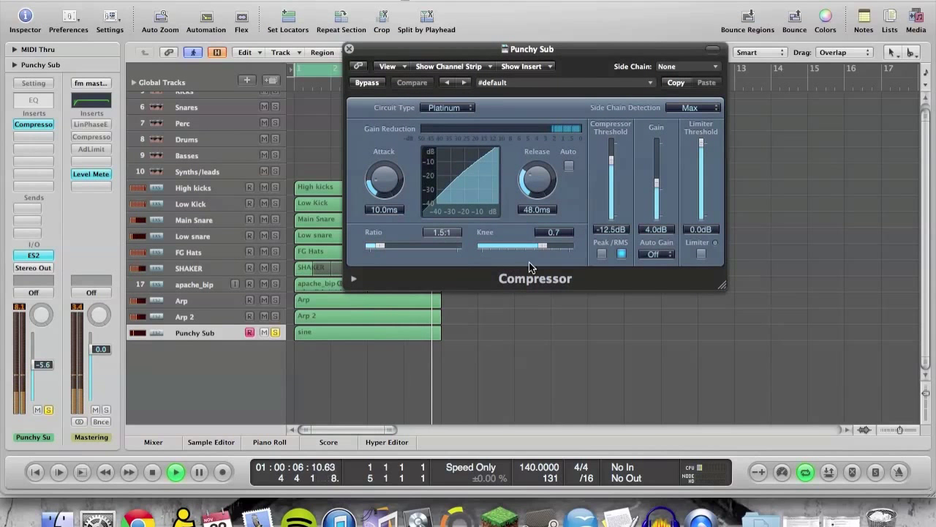
# Switch the Compressor to Peak detection with a -9.5 dB threshold, 12.0 ms attack and 0.0 dB gain.
pyautogui.click(602, 254)
pyautogui.moveTo(616, 189); pyautogui.dragTo(616, 177)
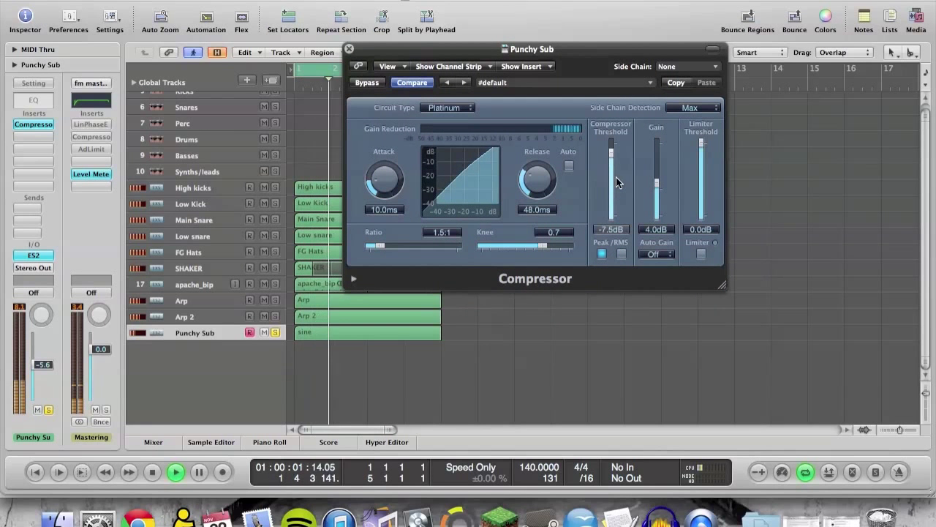
pyautogui.moveTo(376, 196); pyautogui.dragTo(374, 190)
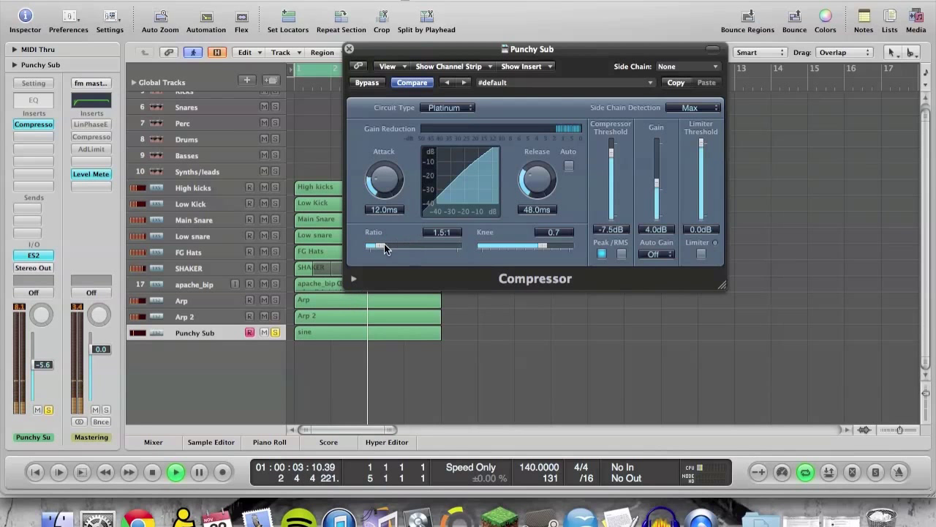
pyautogui.moveTo(623, 180); pyautogui.dragTo(619, 182)
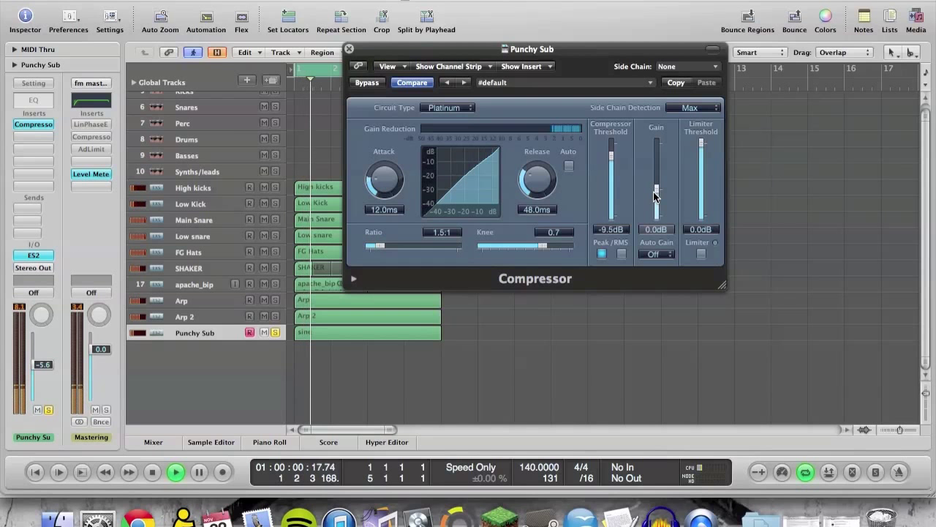
pyautogui.keyDown('alt'); pyautogui.click(653, 192); pyautogui.keyUp('alt')
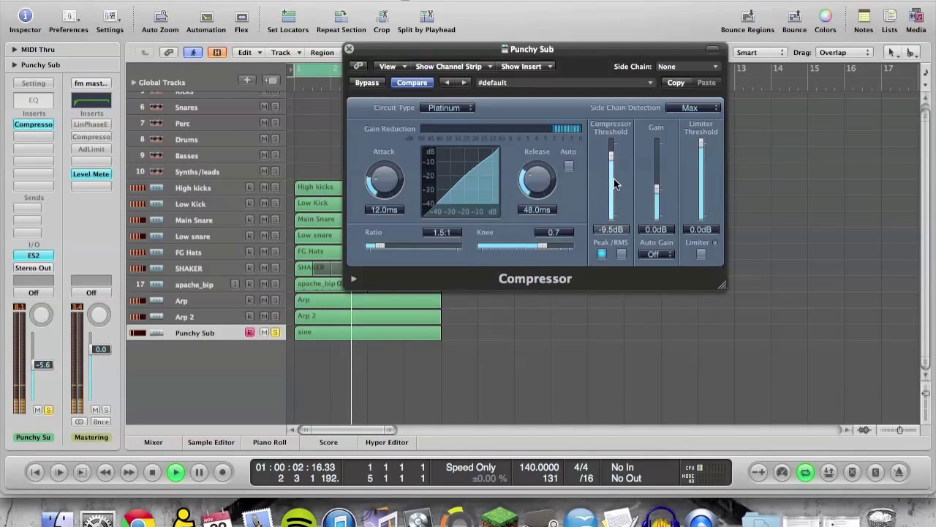
# Set the Compressor to a 2.3:1 ratio, -4.5 dB threshold and 12.5 ms attack.
pyautogui.moveTo(408, 237); pyautogui.dragTo(409, 243)
pyautogui.moveTo(610, 197); pyautogui.dragTo(612, 188)
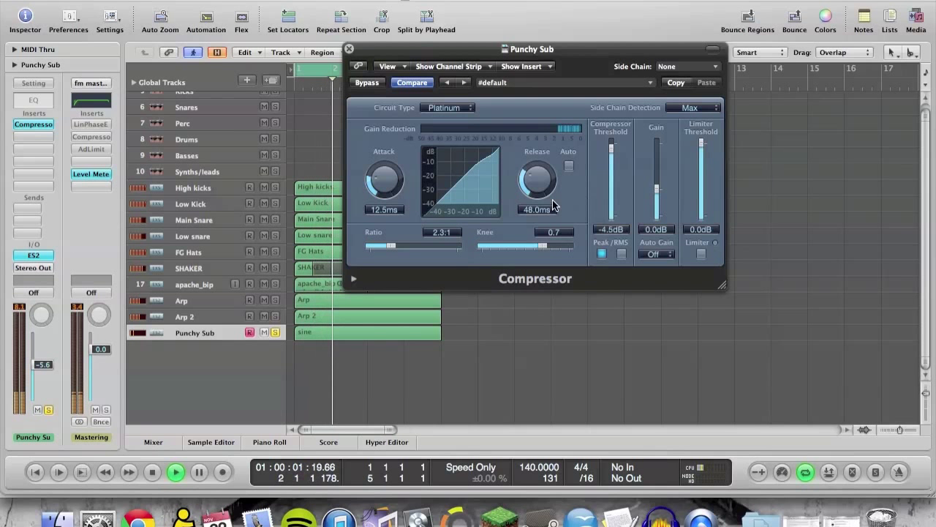
pyautogui.moveTo(525, 209); pyautogui.dragTo(525, 209)
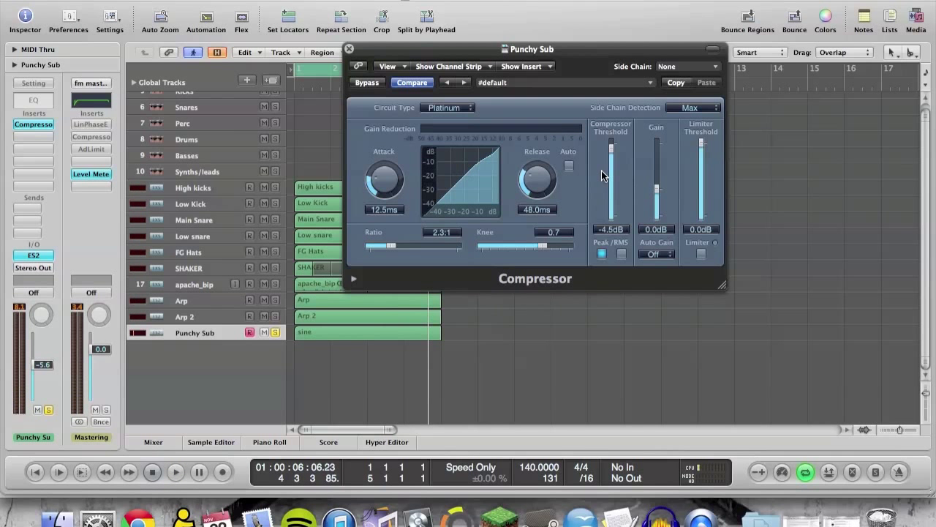
# Audition heavy compression with a 6.8:1 ratio, 0.0 ms attack, 18.0 ms release, -16.5 dB threshold and 18.5 dB gain.
pyautogui.moveTo(447, 250); pyautogui.dragTo(440, 249)
pyautogui.press('space')
pyautogui.moveTo(391, 184); pyautogui.dragTo(392, 204)
pyautogui.moveTo(537, 182); pyautogui.dragTo(536, 197)
pyautogui.moveTo(612, 147); pyautogui.dragTo(668, 180)
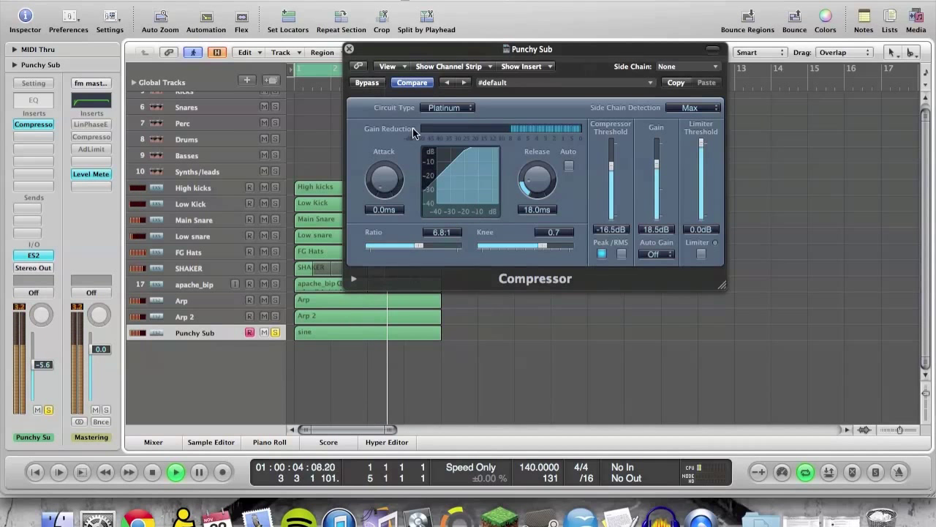
pyautogui.press('space')
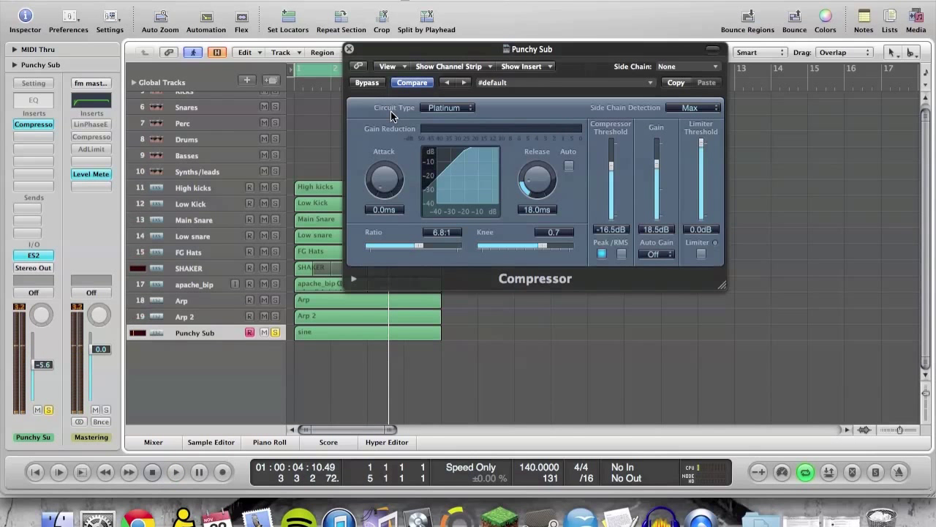
# Close the Compressor window, compare Punchy Sub with and without the effect, and leave the Compressor bypassed.
pyautogui.click(367, 83)
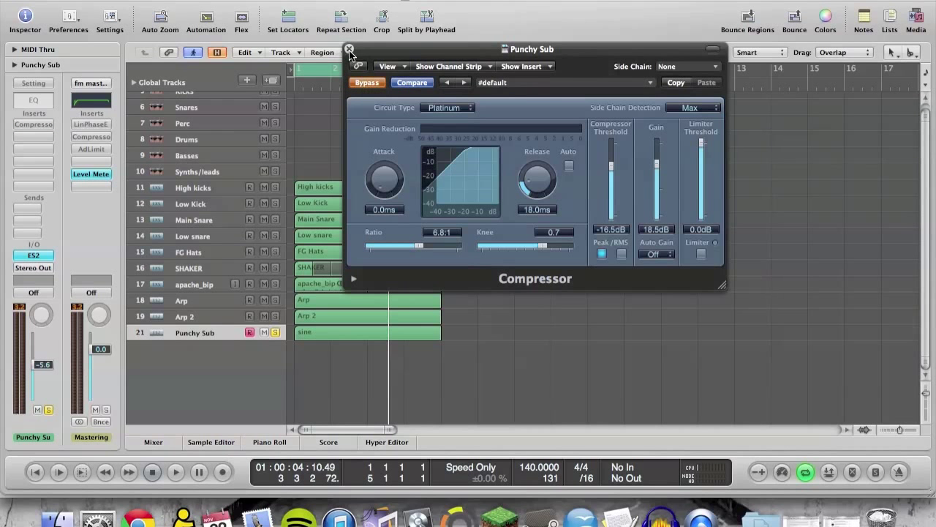
pyautogui.click(350, 50)
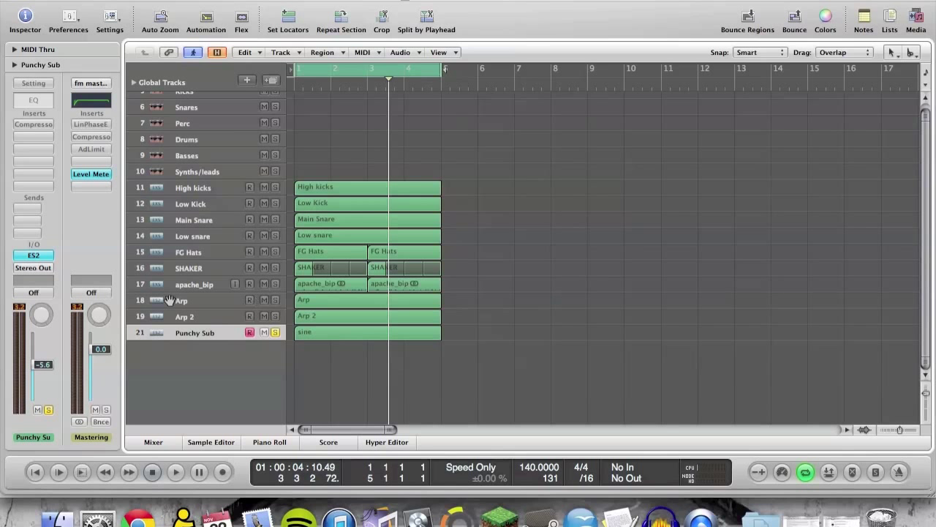
pyautogui.keyDown('alt'); pyautogui.click(32, 123); pyautogui.keyUp('alt')
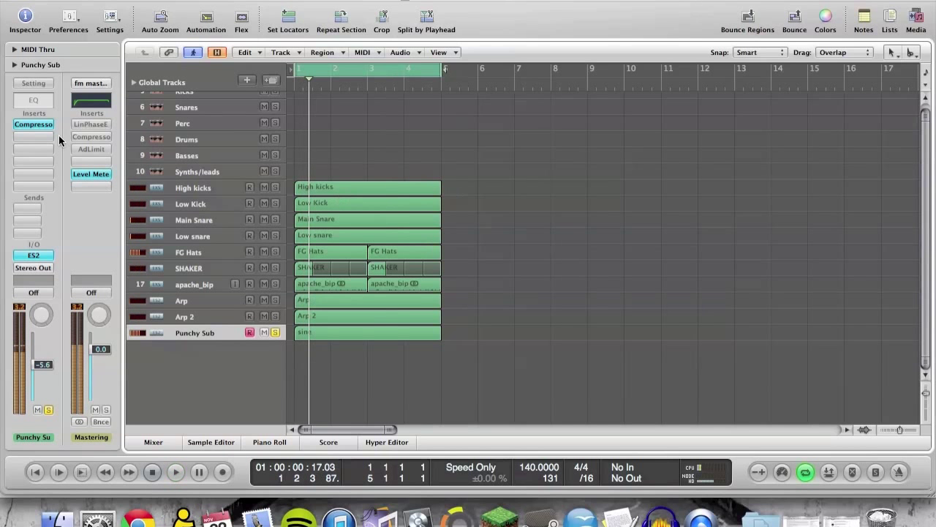
pyautogui.keyDown('alt'); pyautogui.click(33, 125); pyautogui.keyUp('alt')
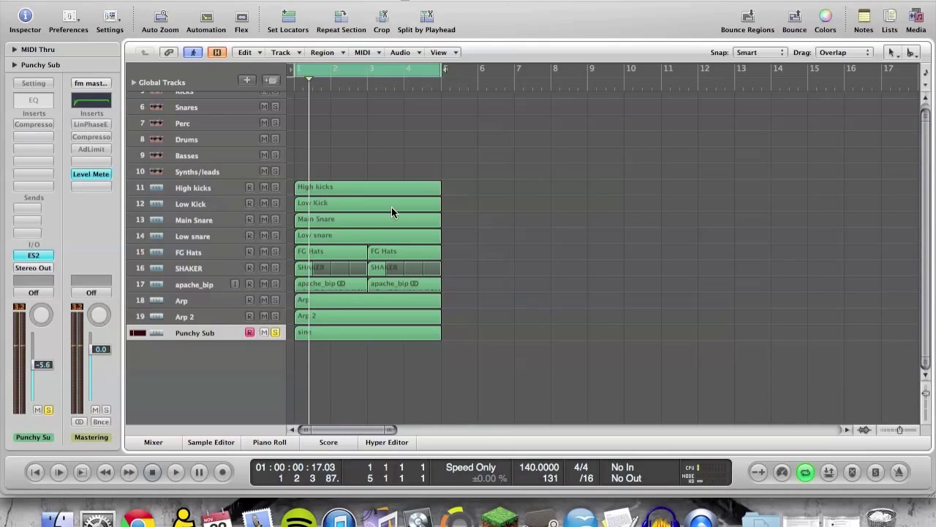
# Insert a second Compressor on Punchy Sub with 0.0 dB gain, Peak detection and Bus 6 as its side chain.
pyautogui.click(25, 135)
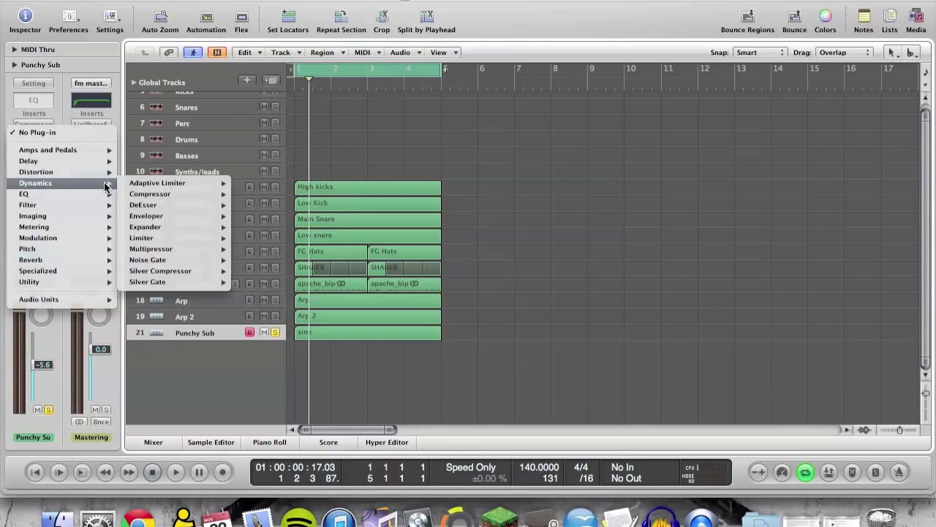
pyautogui.click(209, 194)
pyautogui.moveTo(252, 21); pyautogui.dragTo(676, 43)
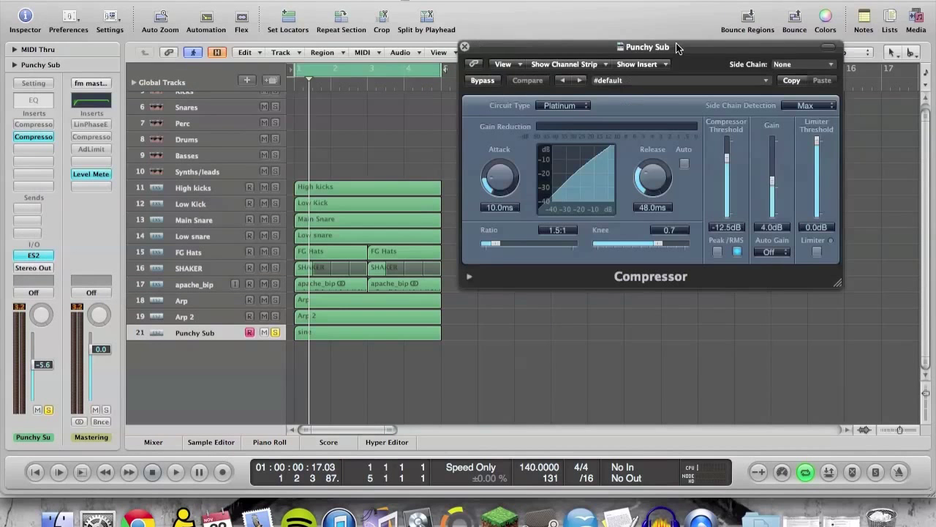
pyautogui.click(784, 64)
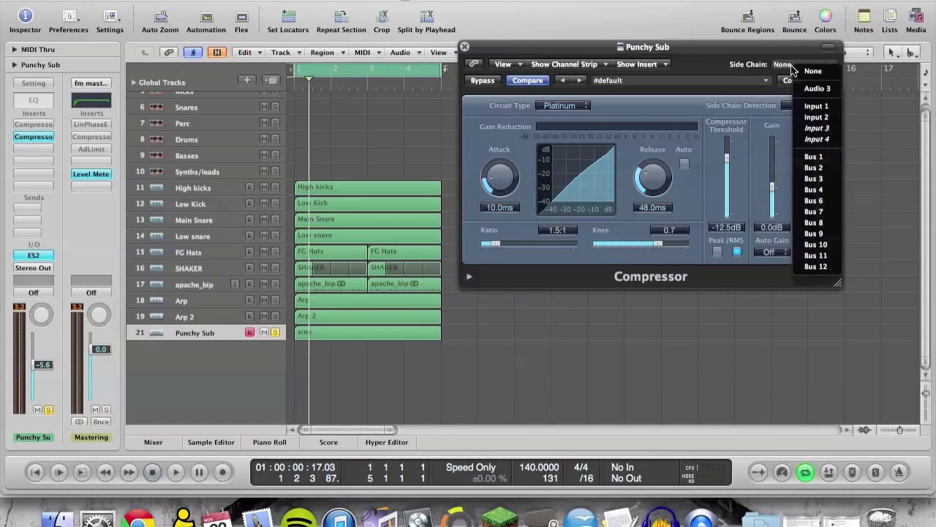
pyautogui.click(818, 201)
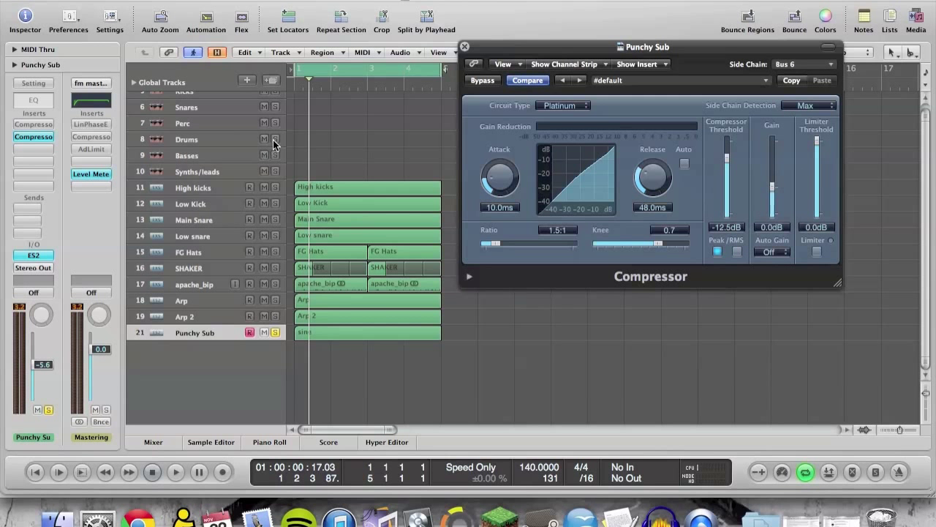
# Check the bus inputs of the Snares and Drums group tracks in the channel strip.
pyautogui.scroll(5, 209, 161)
pyautogui.click(223, 181)
pyautogui.click(212, 214)
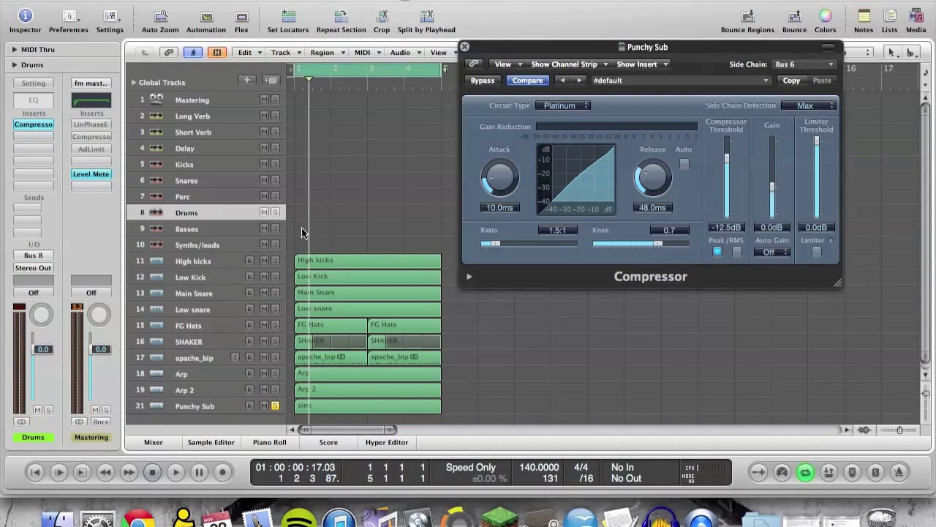
# Solo the Kicks group track alongside Punchy Sub and play the loop.
pyautogui.click(277, 165)
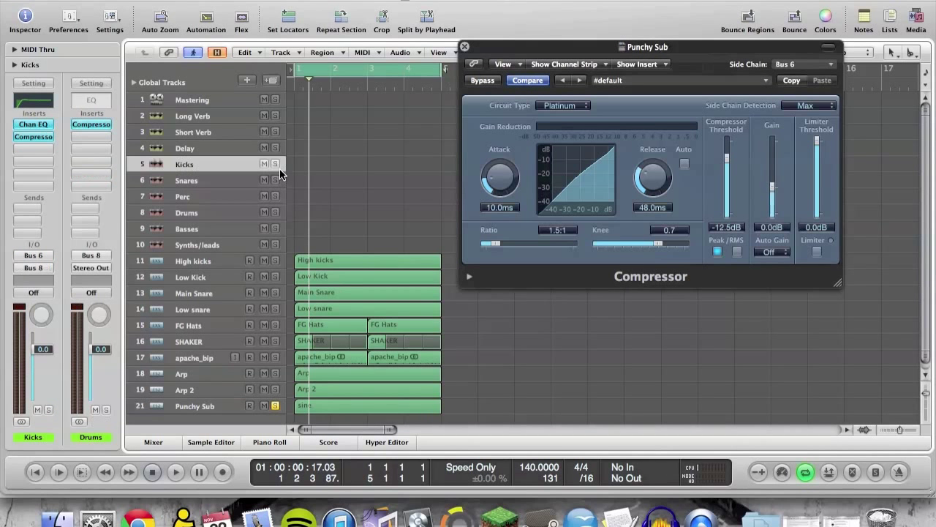
pyautogui.press('space')
pyautogui.hotkey('ctrl', 'Up')
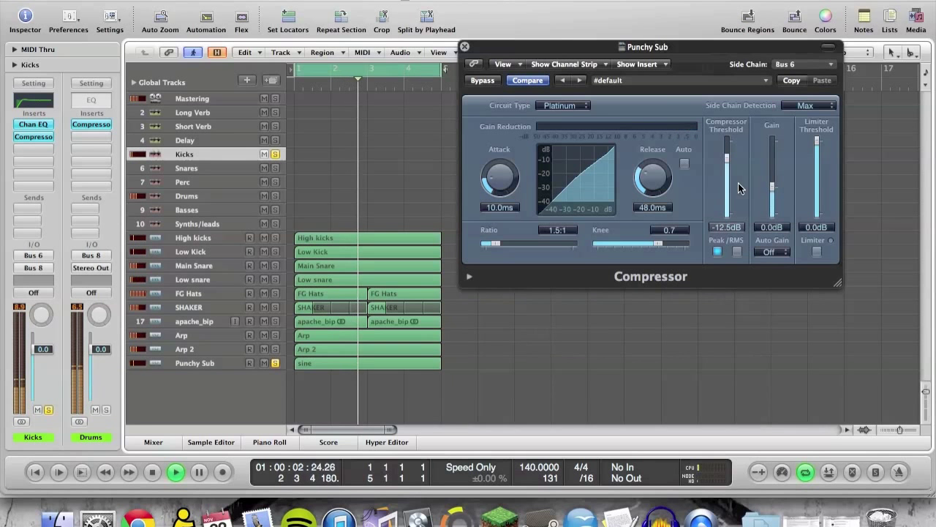
# Set the Punchy Sub side-chain Compressor to 1.8:1 ratio, 5.0 ms attack, 43.0 ms release and -16.0 dB threshold, and close its window.
pyautogui.moveTo(728, 179); pyautogui.dragTo(727, 191)
pyautogui.moveTo(515, 247); pyautogui.dragTo(519, 244)
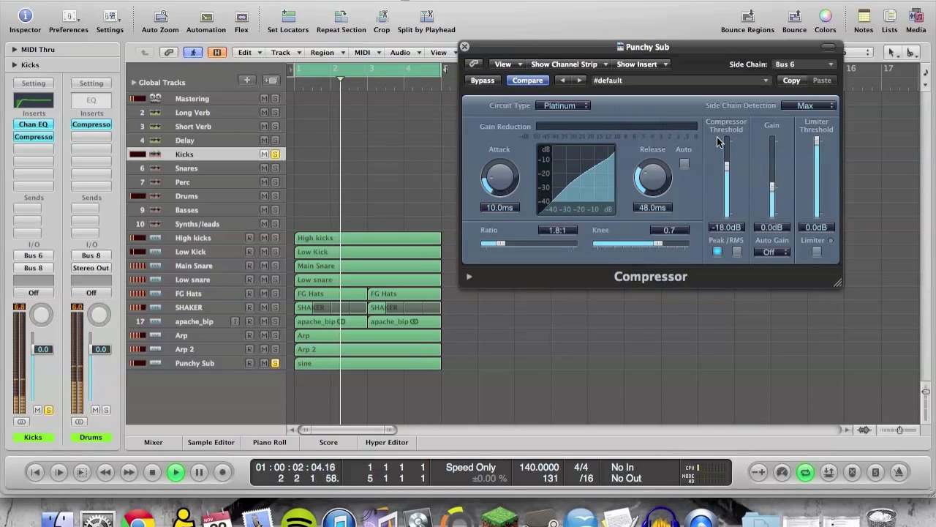
pyautogui.moveTo(499, 182); pyautogui.dragTo(499, 201)
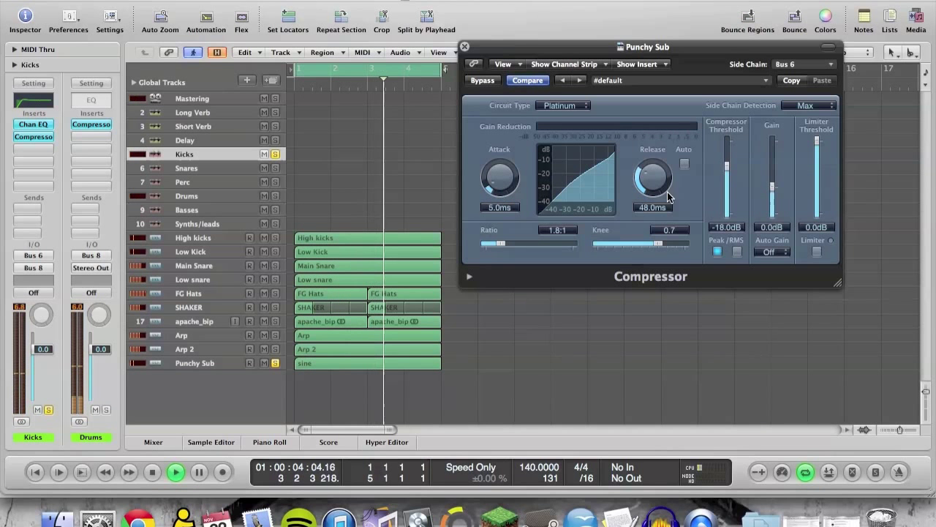
pyautogui.moveTo(664, 191); pyautogui.dragTo(664, 197)
pyautogui.moveTo(728, 180); pyautogui.dragTo(728, 176)
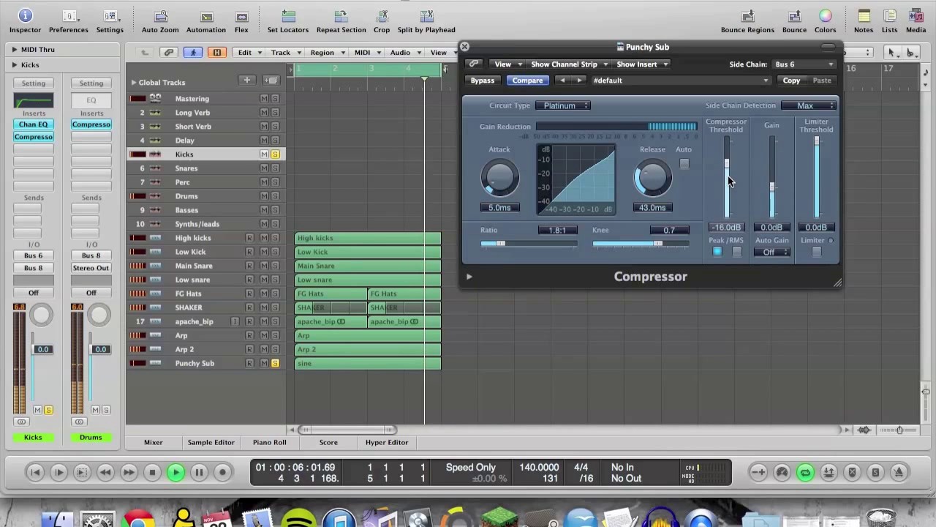
pyautogui.click(463, 47)
# Remove the solos from Kicks and Punchy Sub, audition the full mix, and select the Punchy Sub track.
pyautogui.press('space')
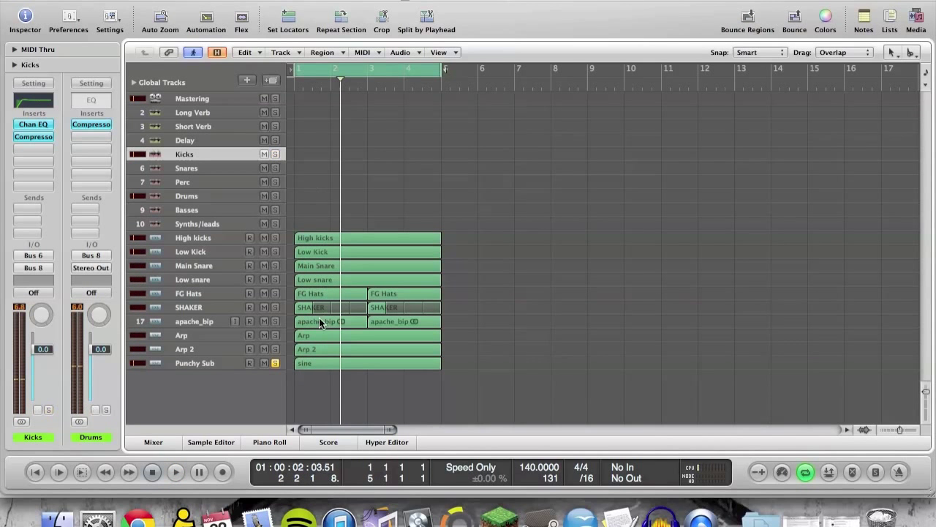
pyautogui.click(275, 363)
pyautogui.press('space')
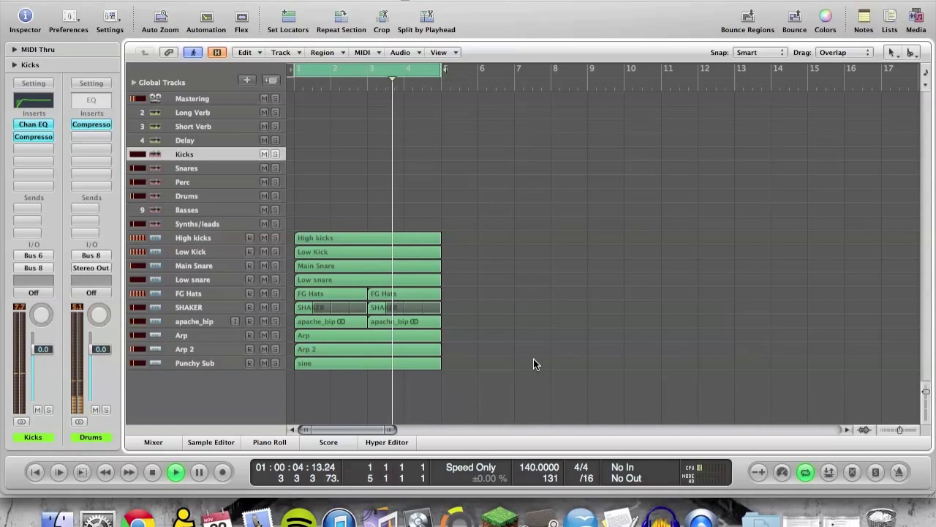
pyautogui.click(242, 362)
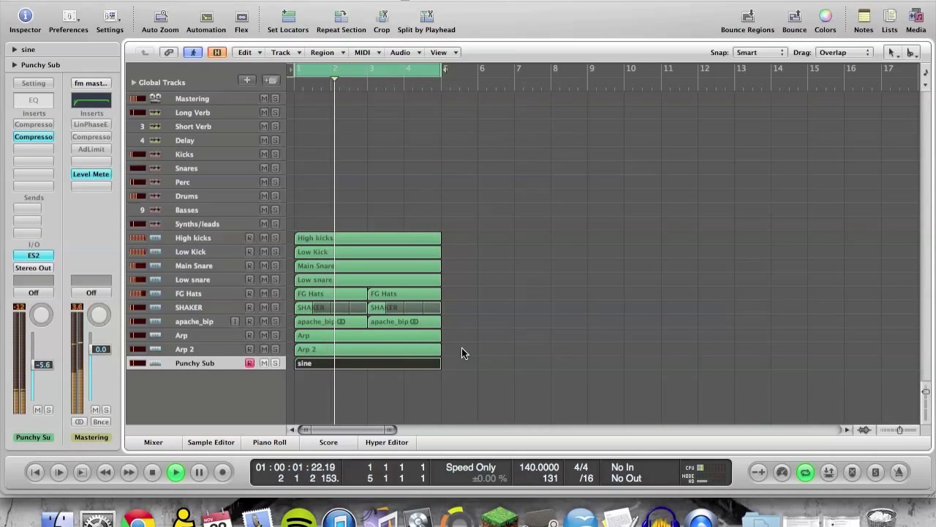
pyautogui.press('space')
pyautogui.hotkey('ctrl', 'Up')
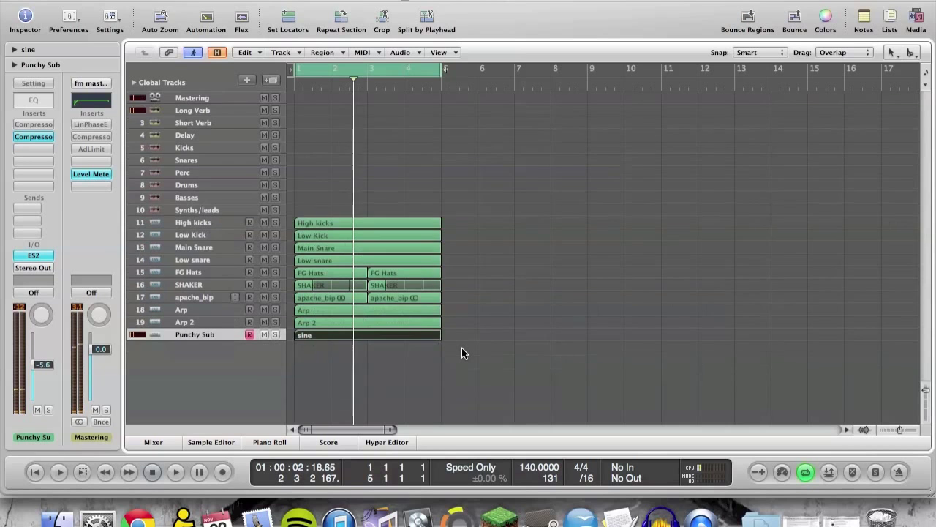
pyautogui.hotkey('ctrl', 'Left')
pyautogui.hotkey('ctrl', 'Left')
pyautogui.hotkey('ctrl', 'Down')
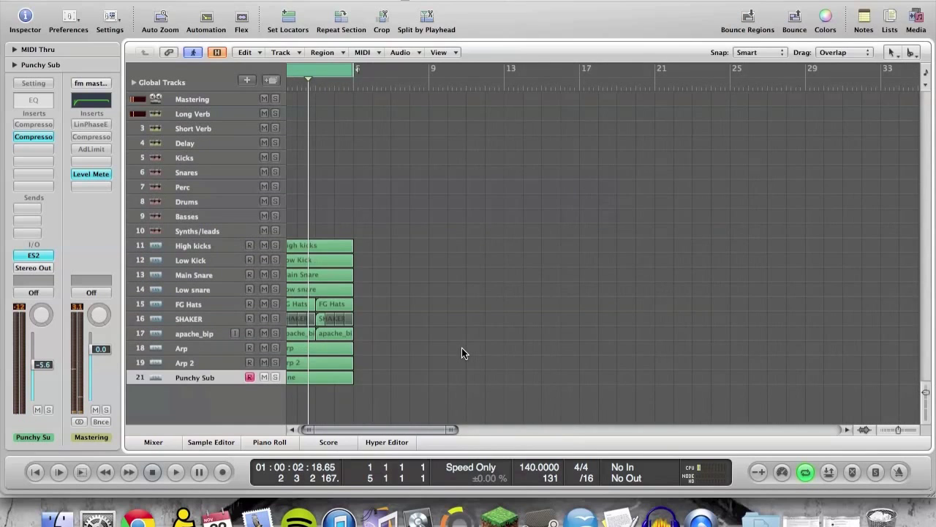
pyautogui.hotkey('ctrl', 'Right')
pyautogui.hotkey('ctrl', 'Right')
pyautogui.hotkey('ctrl', 'Down')
pyautogui.hotkey('ctrl', 'Left')
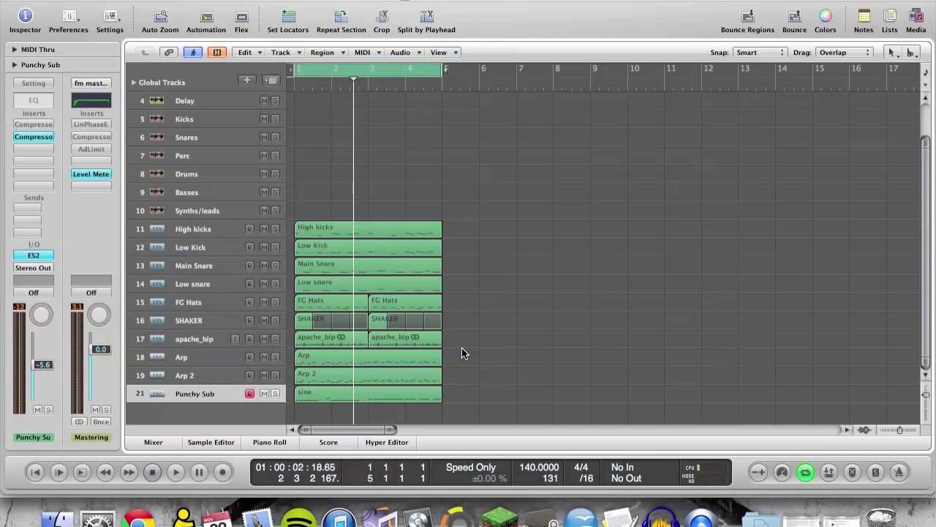
pyautogui.hotkey('ctrl', 'Down')
pyautogui.hotkey('ctrl', 'Up')
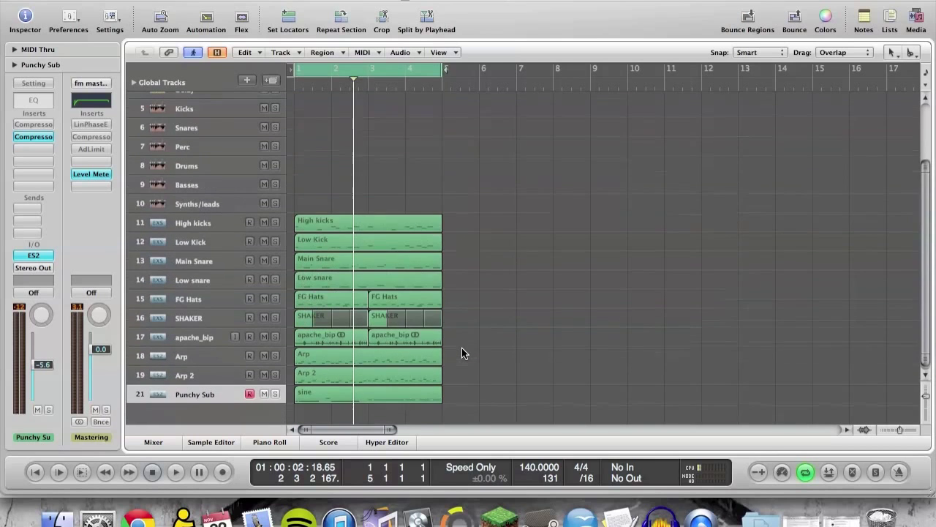
pyautogui.hotkey('ctrl', 'Left')
pyautogui.hotkey('ctrl', 'Down')
pyautogui.hotkey('ctrl', 'Down')
pyautogui.hotkey('ctrl', 'Down')
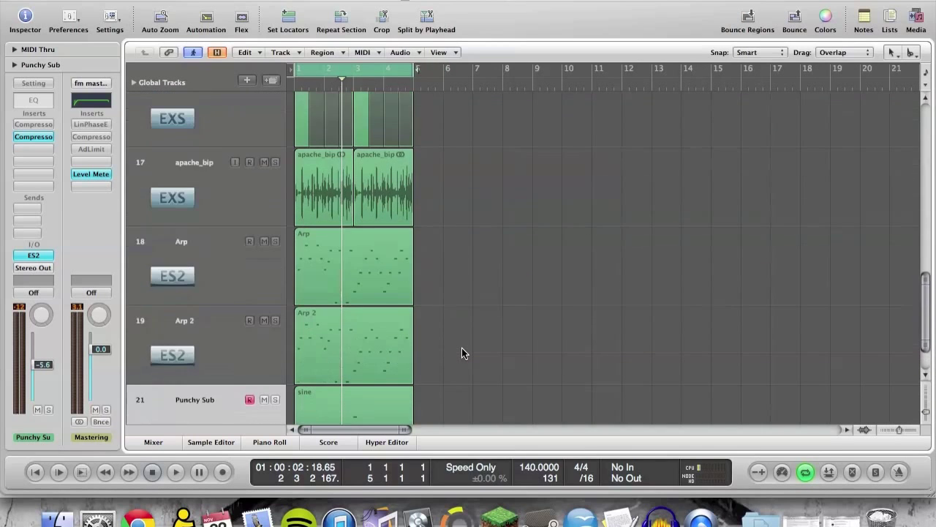
pyautogui.hotkey('ctrl', 'Up')
pyautogui.hotkey('ctrl', 'Right')
pyautogui.hotkey('ctrl', 'Up')
pyautogui.hotkey('ctrl', 'Up')
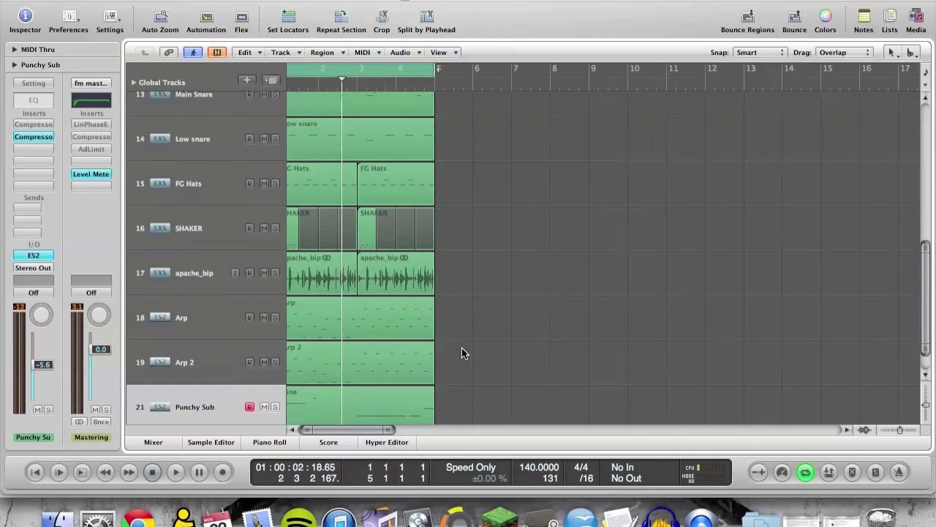
pyautogui.hotkey('ctrl', 'Up')
pyautogui.hotkey('ctrl', 'Left')
pyautogui.hotkey('ctrl', 'Right')
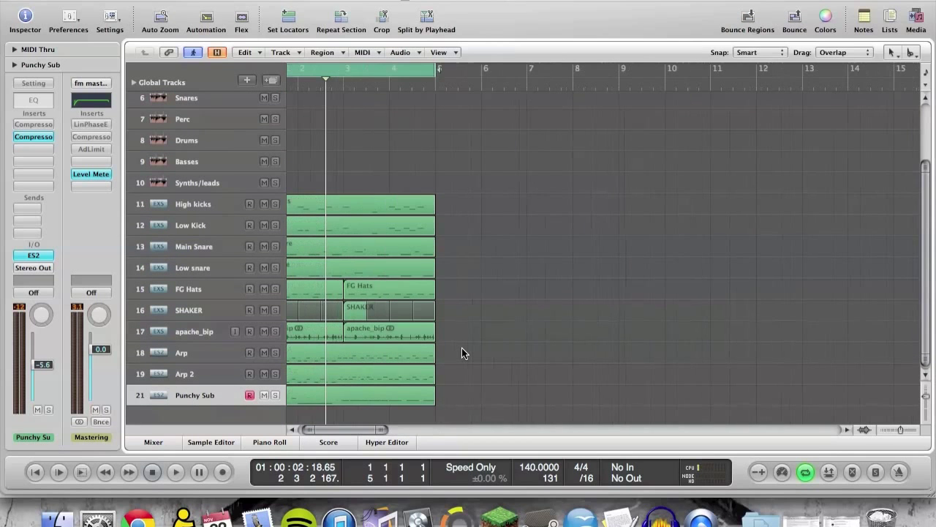
pyautogui.hotkey('ctrl', 'Right')
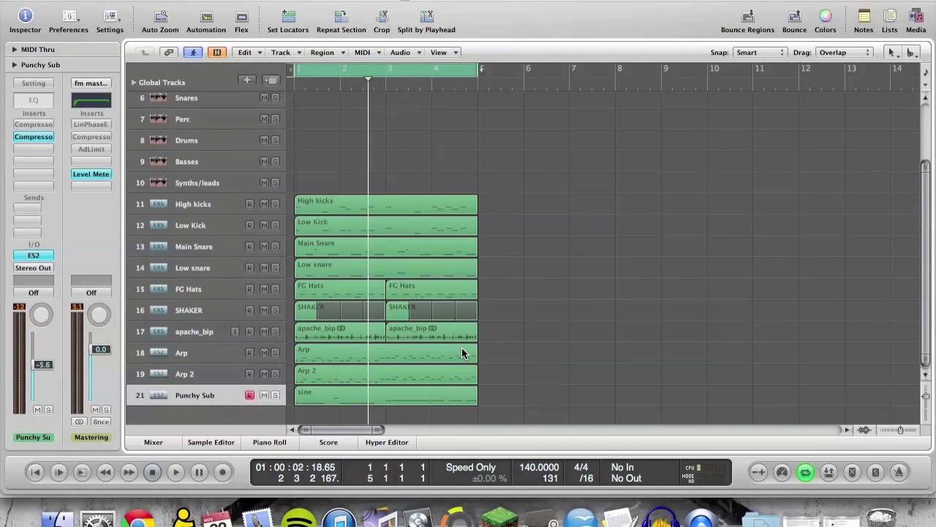
pyautogui.hotkey('ctrl', 'Down')
pyautogui.hotkey('ctrl', 'Down')
pyautogui.hotkey('ctrl', 'Right')
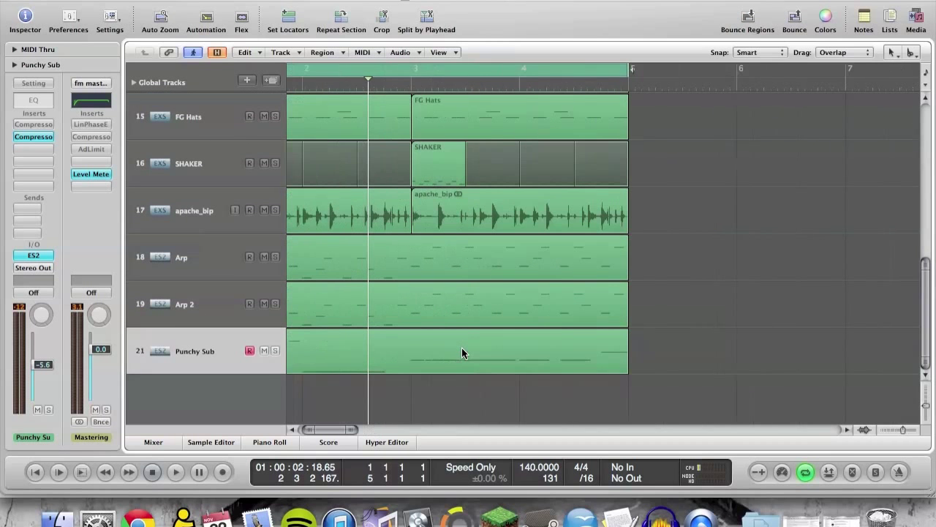
pyautogui.hotkey('ctrl', 'Down')
pyautogui.hscroll(-2, 462, 353)
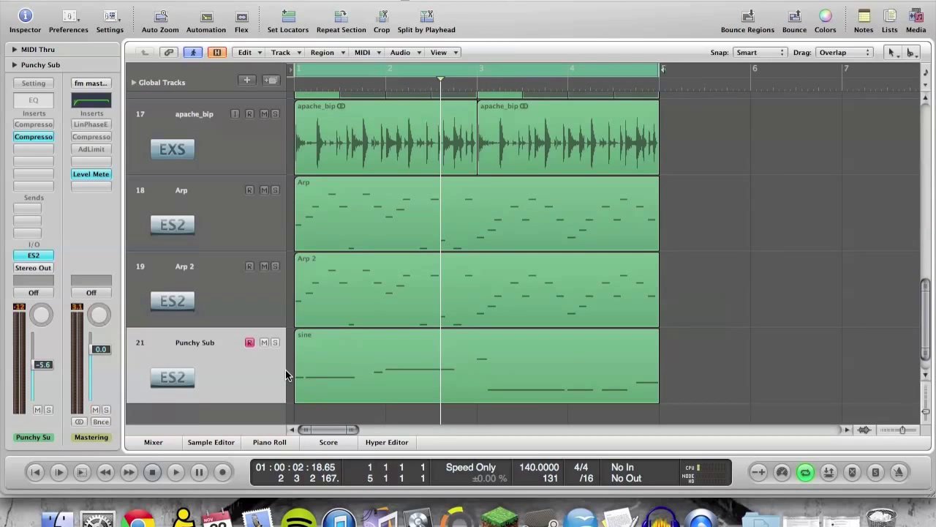
pyautogui.hotkey('ctrl', 'Left')
pyautogui.hotkey('ctrl', 'Left')
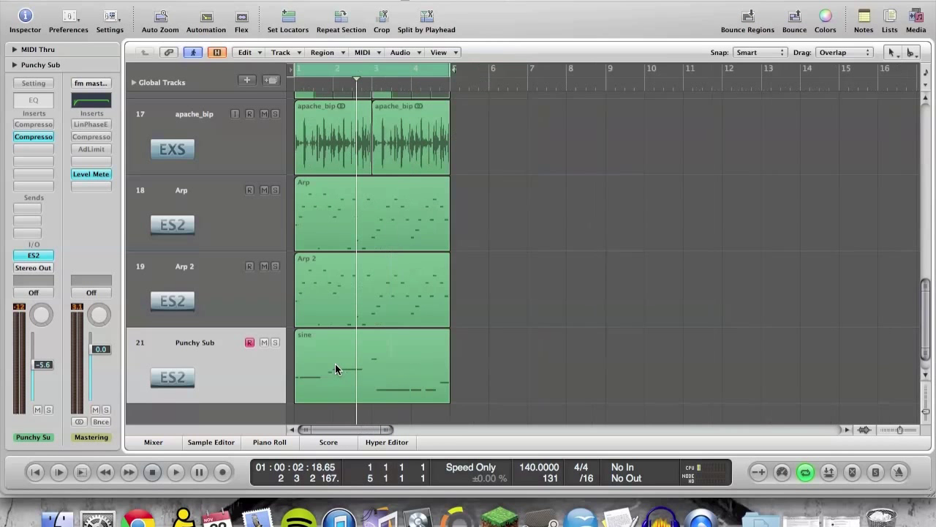
pyautogui.hotkey('ctrl', 'Up')
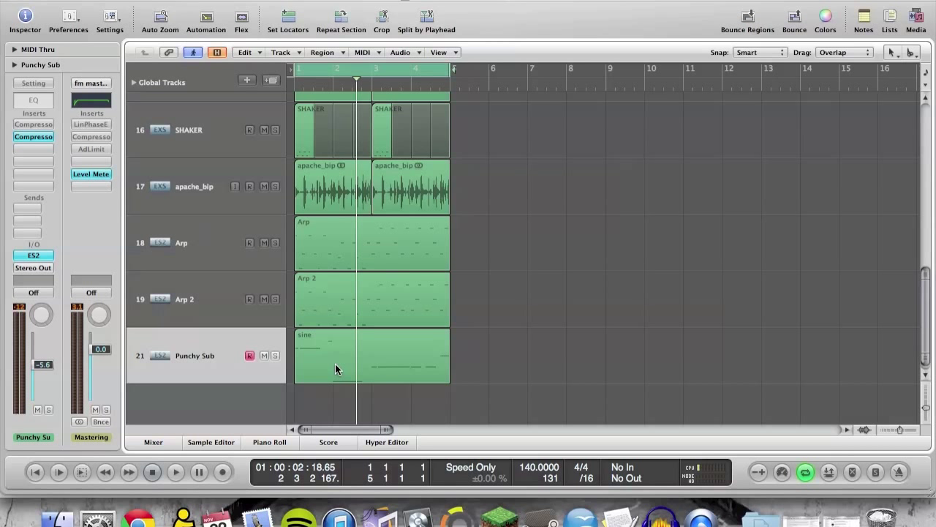
pyautogui.press('super+Down')
pyautogui.press('super+Right')
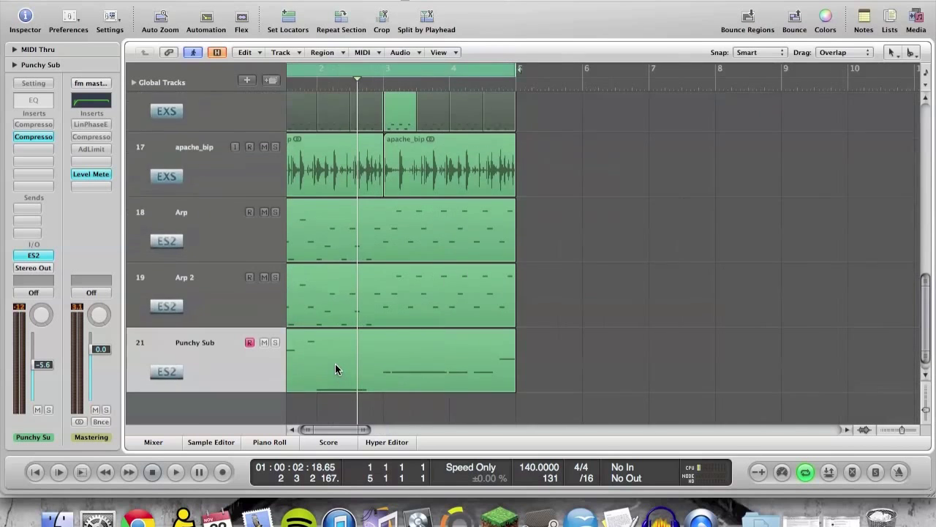
pyautogui.press('super+Up')
pyautogui.press('super+Left')
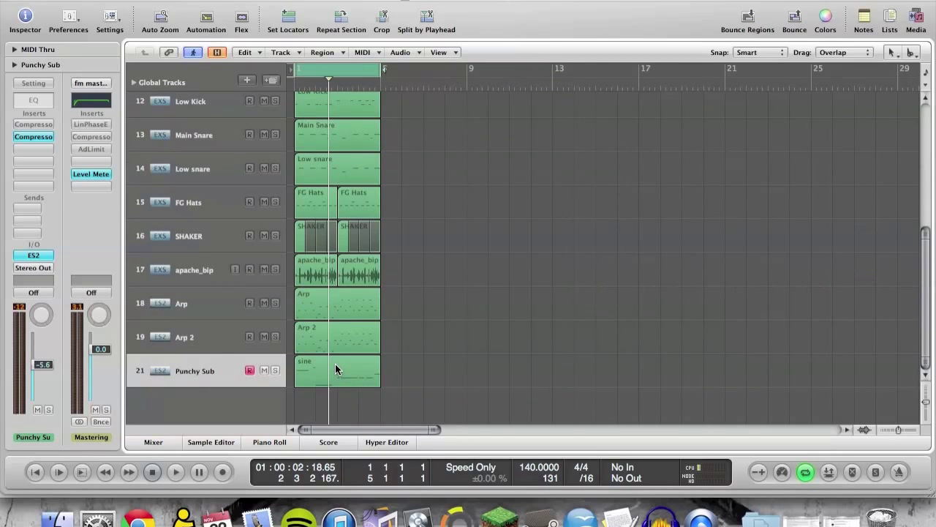
pyautogui.press('super+Right')
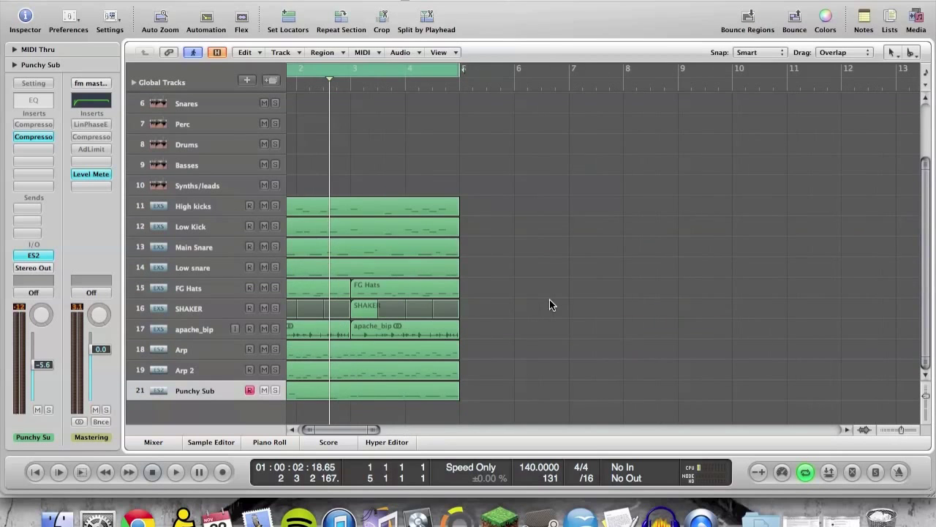
pyautogui.press('super+Right')
pyautogui.press('super+Left')
pyautogui.press('super+Left')
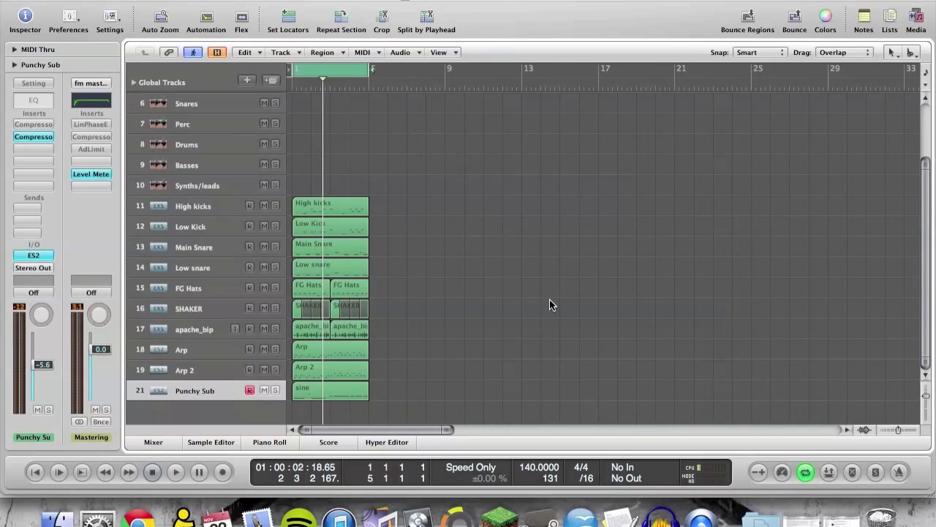
pyautogui.press('super+Right')
pyautogui.press('super+Right')
pyautogui.press('super+Down')
pyautogui.press('super+Up')
pyautogui.press('super+Down')
pyautogui.scroll(5, 549, 305)
pyautogui.scroll(-5, 549, 305)
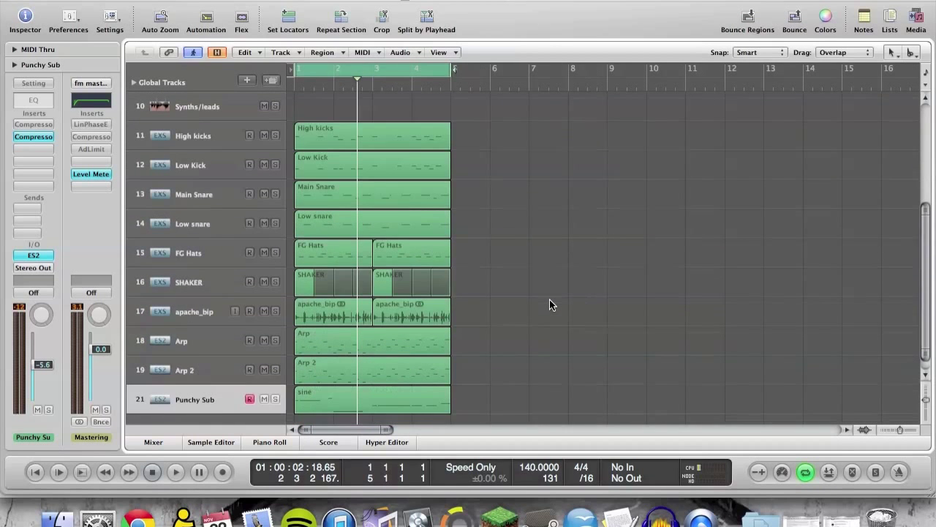
pyautogui.click(198, 133)
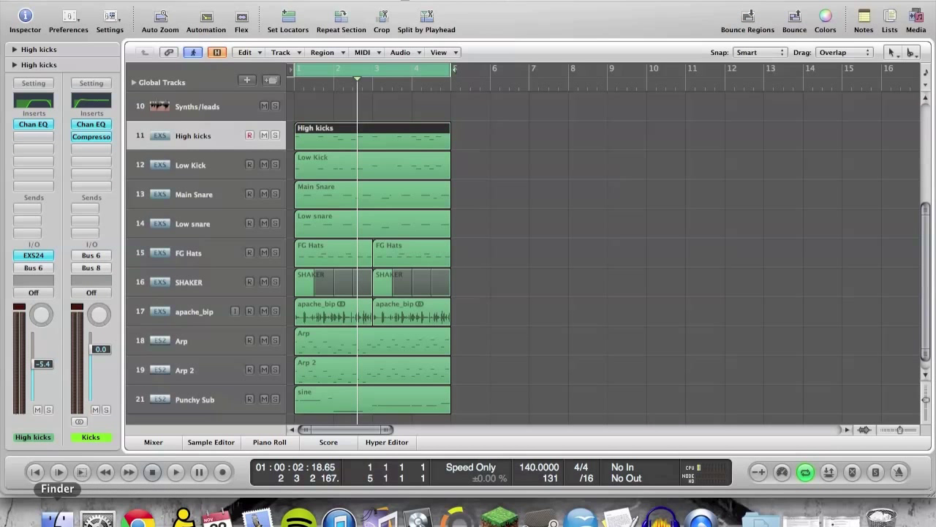
pyautogui.scroll(-1, 596, 169)
pyautogui.press('super+Down')
pyautogui.press('super+Left')
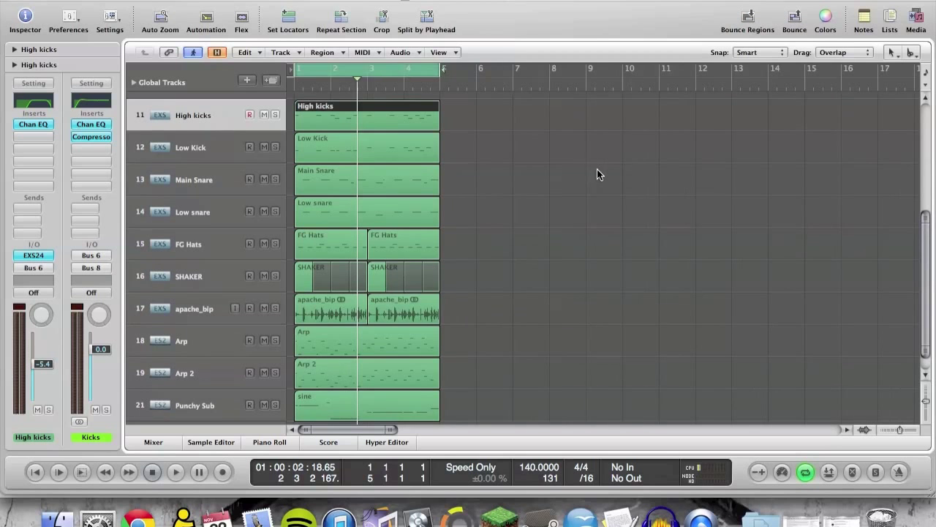
pyautogui.press('super+Up')
pyautogui.press('super+Left')
pyautogui.press('super+Left')
pyautogui.press('super+Left')
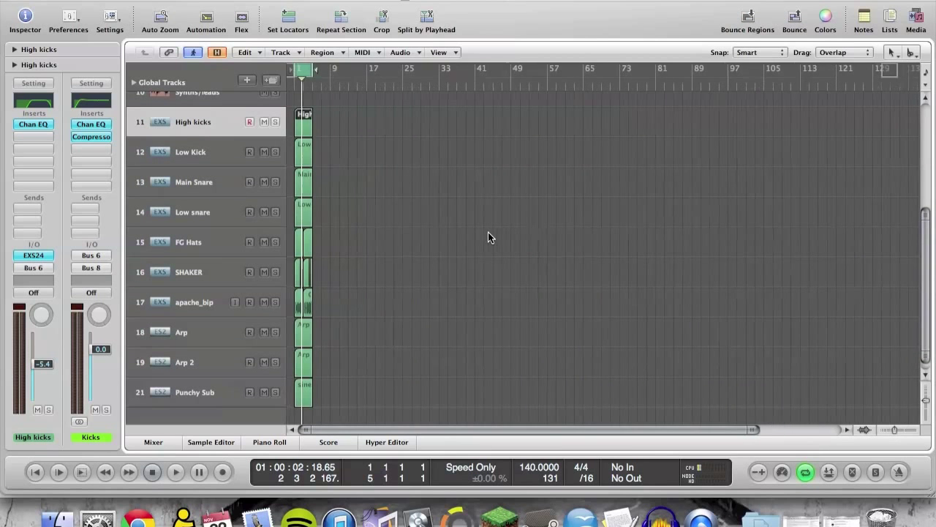
# Solo the apache_bip percussion loop and audition it on its own.
pyautogui.press('super+Right')
pyautogui.press('super+Right')
pyautogui.press('super+Right')
pyautogui.press('super+Right')
pyautogui.click(275, 303)
pyautogui.click(211, 301)
pyautogui.press('space')
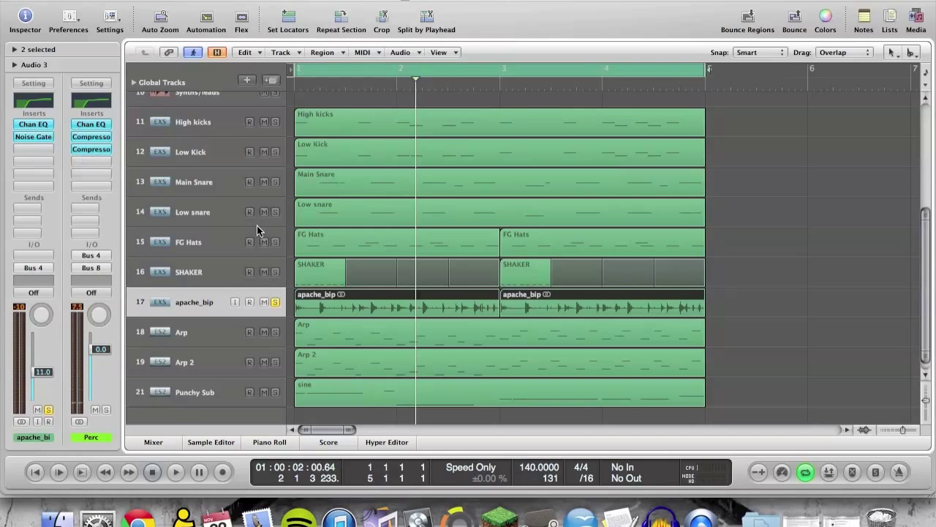
pyautogui.press('space')
pyautogui.press('space')
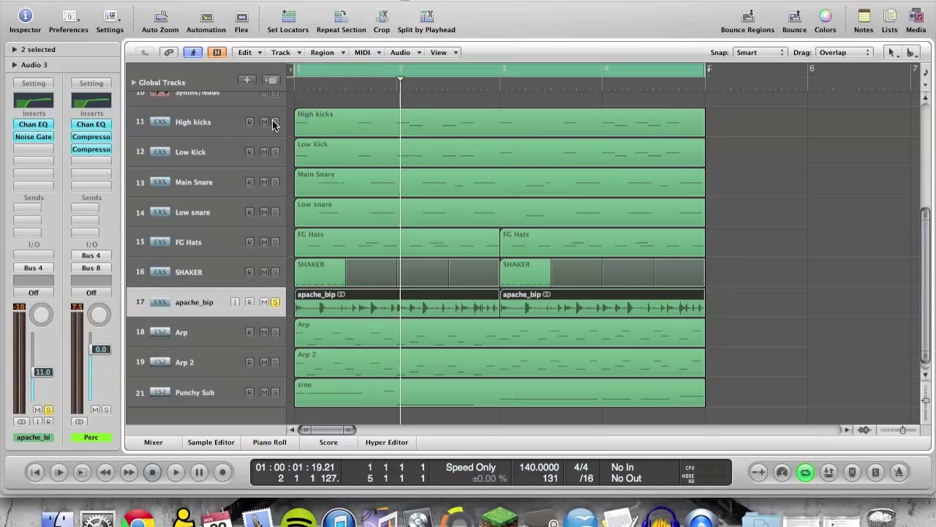
# Solo the High kicks track during playback and remove the solo from apache_bip.
pyautogui.click(208, 122)
pyautogui.hotkey('shift', 'space')
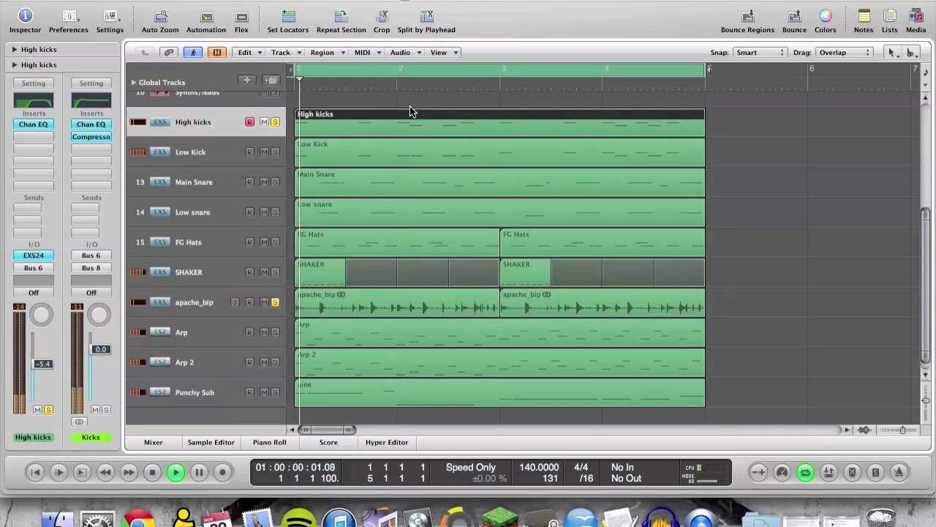
pyautogui.click(275, 301)
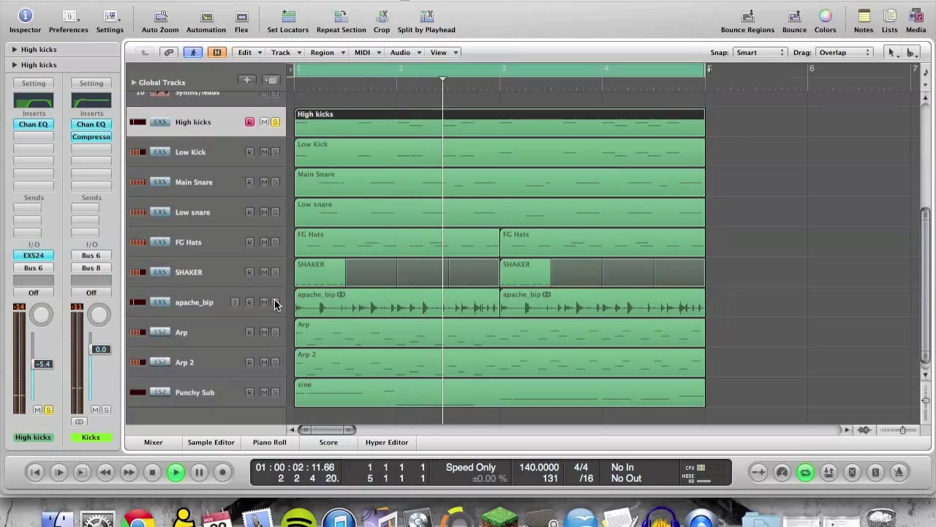
# Add Low Kick and Main Snare to the soloed tracks and audition them with High kicks.
pyautogui.click(275, 152)
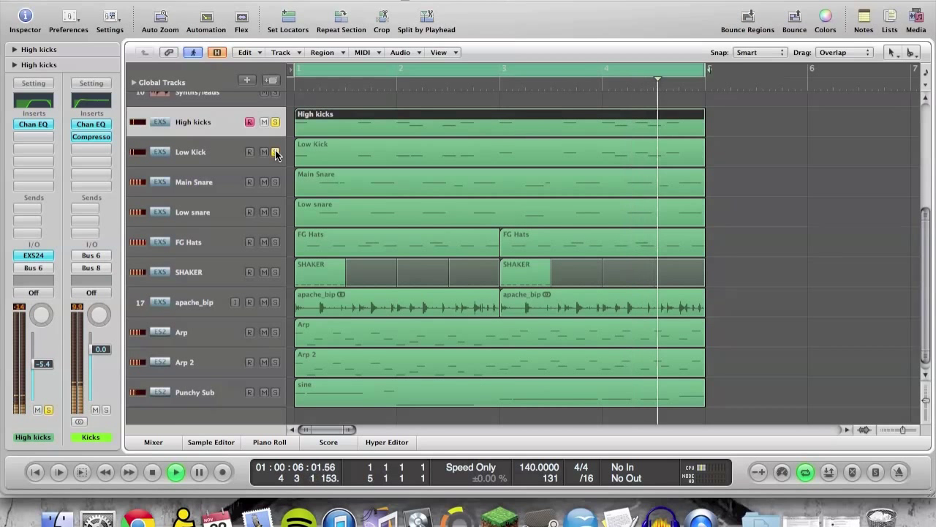
pyautogui.press('space')
pyautogui.press('space')
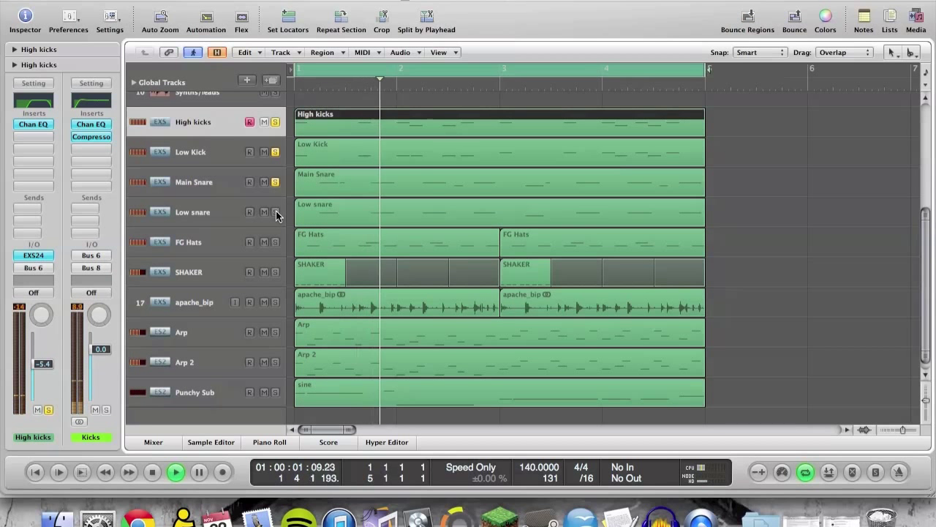
pyautogui.press('space')
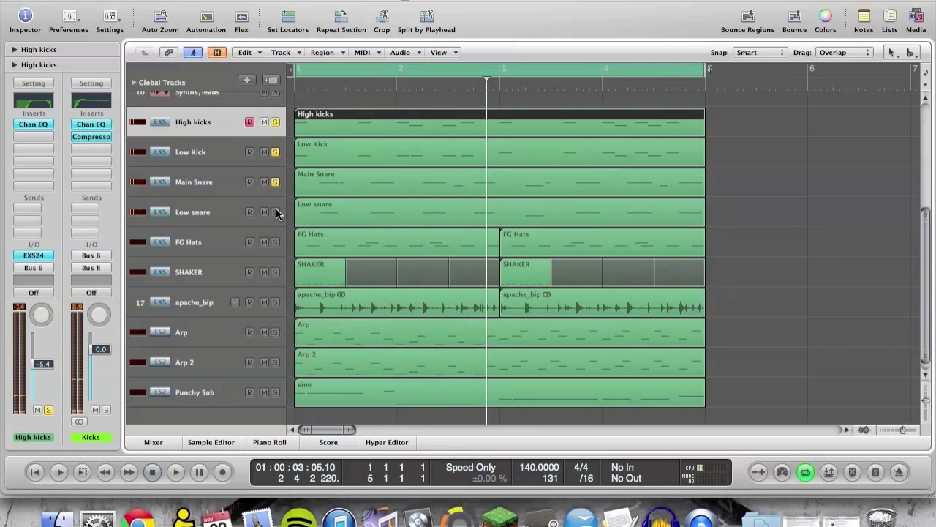
# Add Low snare and FG Hats to the soloed tracks and audition them with the kicks and Main Snare.
pyautogui.click(258, 214)
pyautogui.press('Return')
pyautogui.press('space')
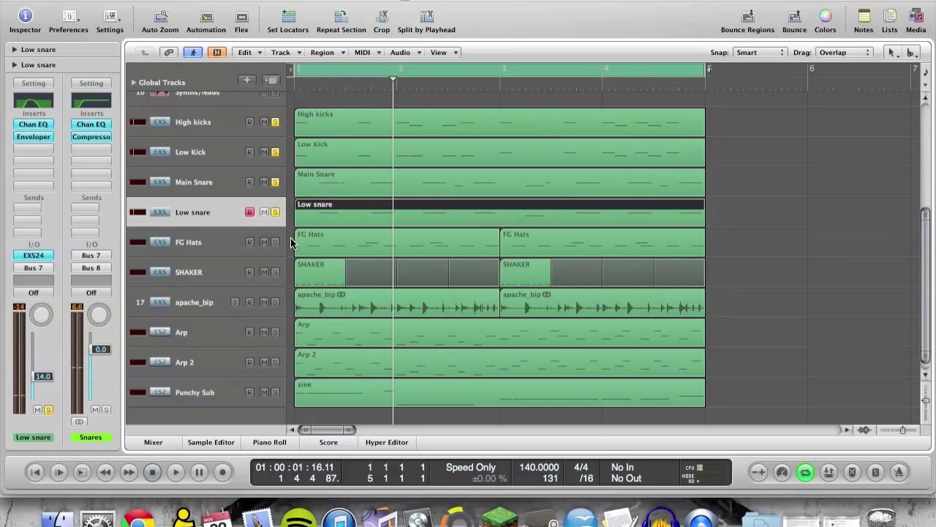
pyautogui.press('Return')
pyautogui.press('space')
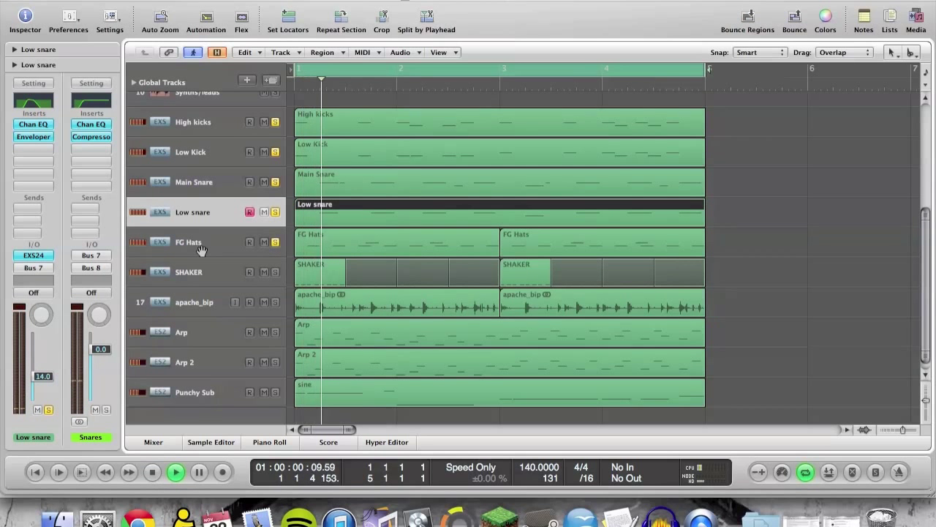
# Add SHAKER and apache_bip to the soloed drum tracks, audition them together, and clear all the solos.
pyautogui.click(275, 271)
pyautogui.press('Return')
pyautogui.press('space')
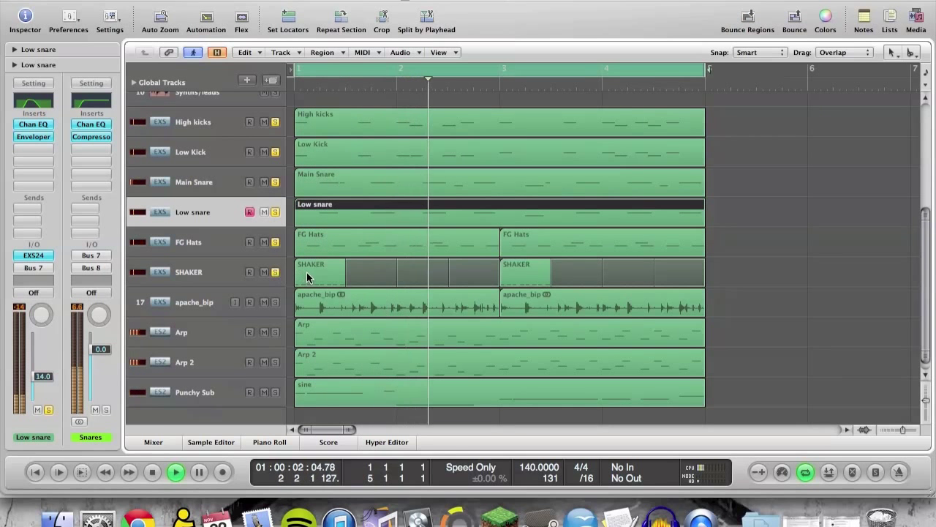
pyautogui.doubleClick(306, 272)
pyautogui.press('p')
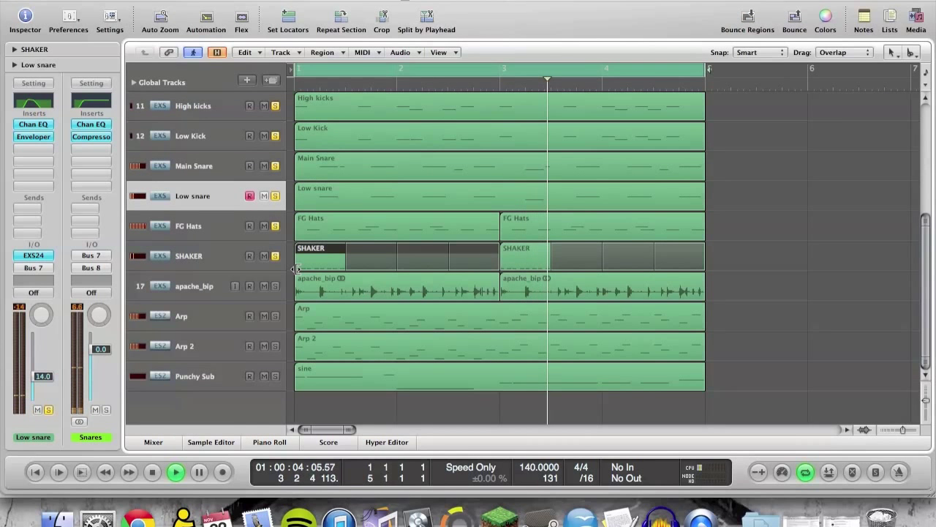
pyautogui.hotkey('ctrl', 'Up')
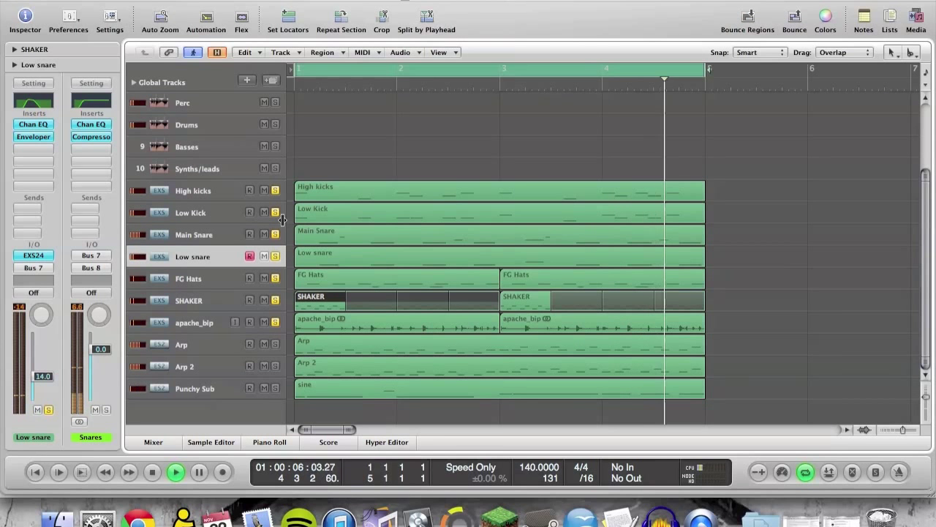
pyautogui.press('space')
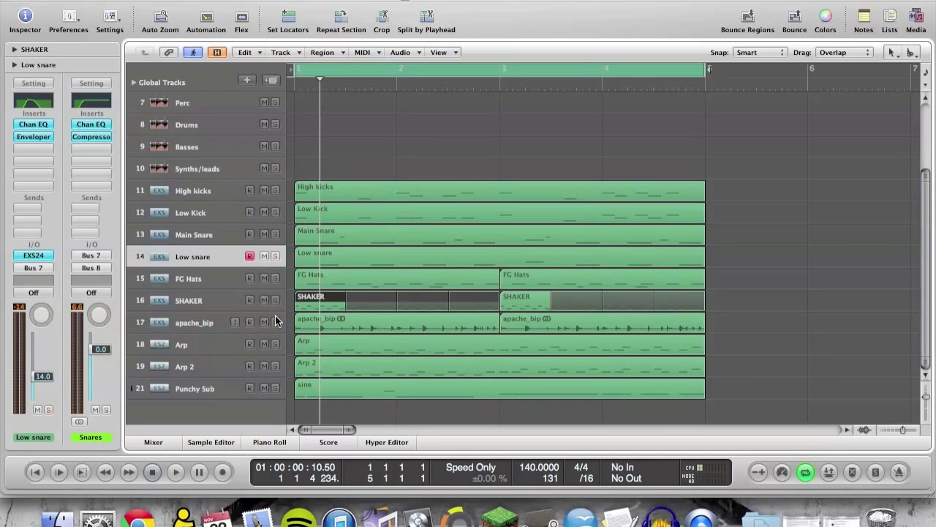
# Select the Punchy Sub track and audition the full mix with no tracks soloed.
pyautogui.hotkey('ctrl', 'Left')
pyautogui.hotkey('ctrl', 'Up')
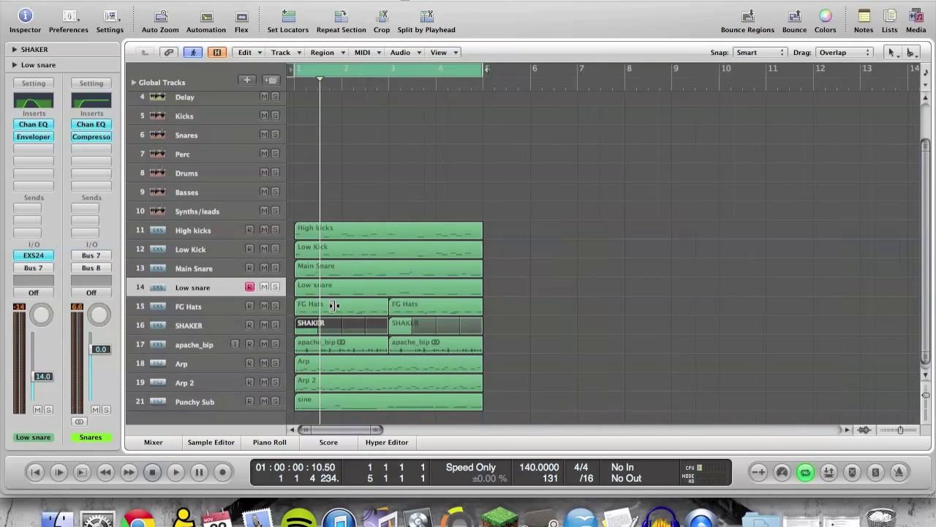
pyautogui.hotkey('ctrl', 'Down')
pyautogui.hotkey('ctrl', 'Down')
pyautogui.hotkey('ctrl', 'Down')
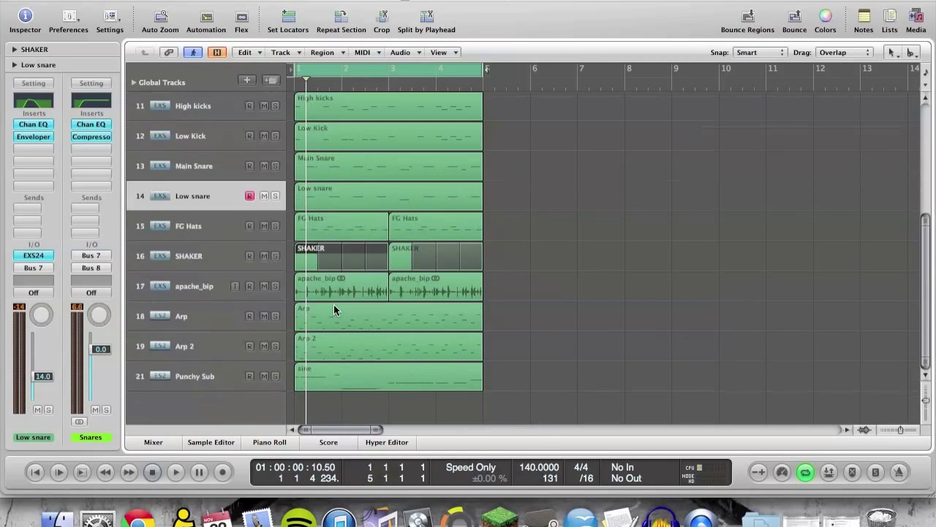
pyautogui.click(232, 377)
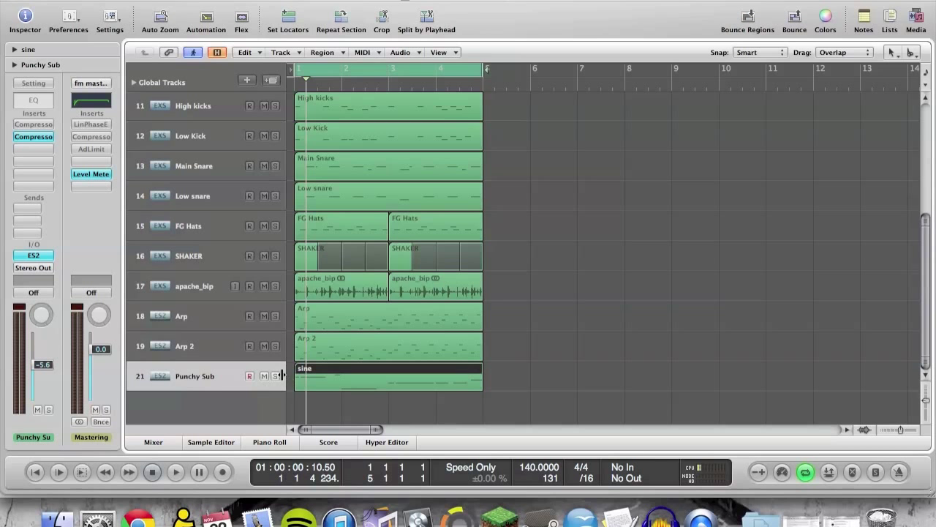
pyautogui.press('space')
pyautogui.hotkey('ctrl', 'Up')
pyautogui.hotkey('ctrl', 'Left')
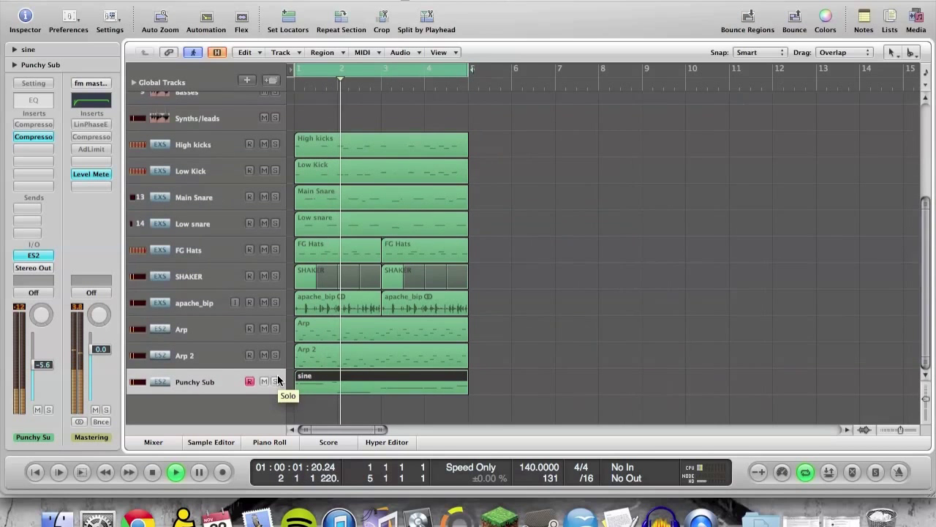
pyautogui.press('space')
pyautogui.hotkey('ctrl', 'Left')
pyautogui.hotkey('ctrl', 'Left')
pyautogui.hotkey('ctrl', 'Left')
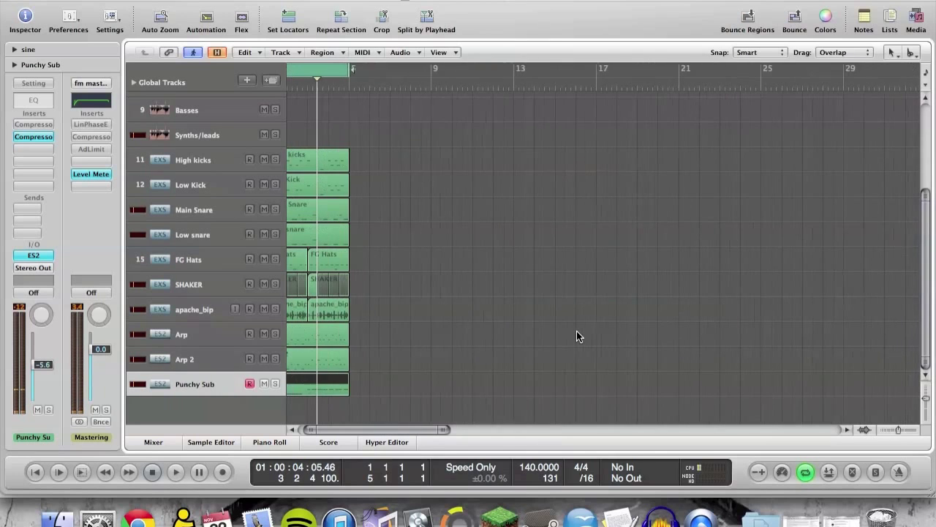
pyautogui.hotkey('ctrl', 'Right')
pyautogui.click(577, 337)
pyautogui.hotkey('ctrl', 'Down')
pyautogui.hotkey('ctrl', 'Right')
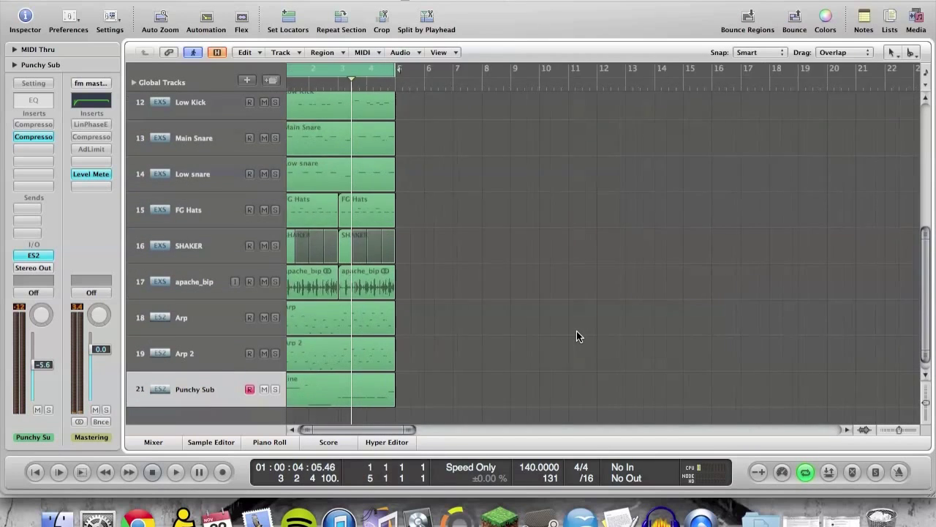
pyautogui.hotkey('ctrl', 'Down')
pyautogui.hotkey('ctrl', 'Up')
pyautogui.hotkey('ctrl', 'Up')
pyautogui.hotkey('ctrl', 'Right')
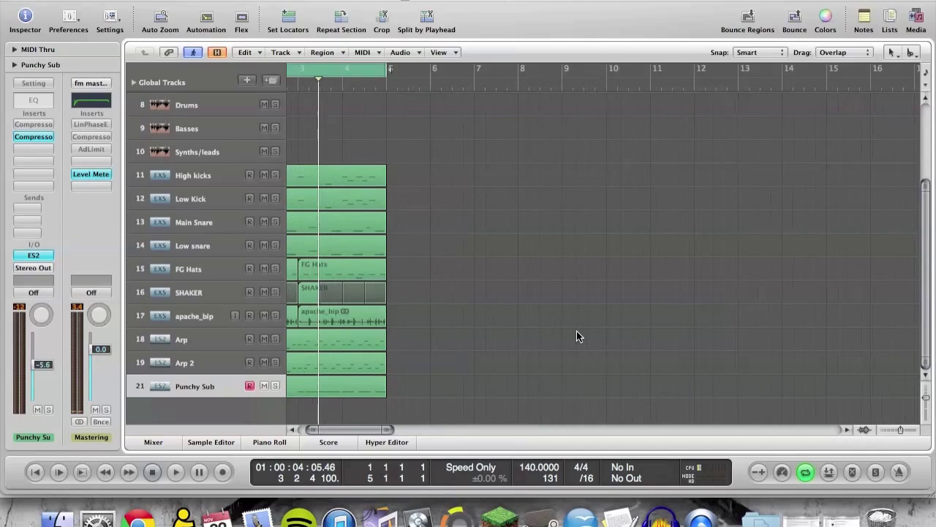
pyautogui.hotkey('ctrl', 'Right')
pyautogui.hotkey('ctrl', 'Left')
pyautogui.hotkey('ctrl', 'Left')
pyautogui.hotkey('ctrl', 'Left')
pyautogui.hotkey('ctrl', 'Right')
pyautogui.hotkey('ctrl', 'Right')
pyautogui.hotkey('ctrl', 'Right')
pyautogui.hotkey('ctrl', 'Left')
pyautogui.hotkey('ctrl', 'Left')
pyautogui.hotkey('ctrl', 'Left')
pyautogui.hotkey('ctrl', 'Right')
pyautogui.hotkey('ctrl', 'Right')
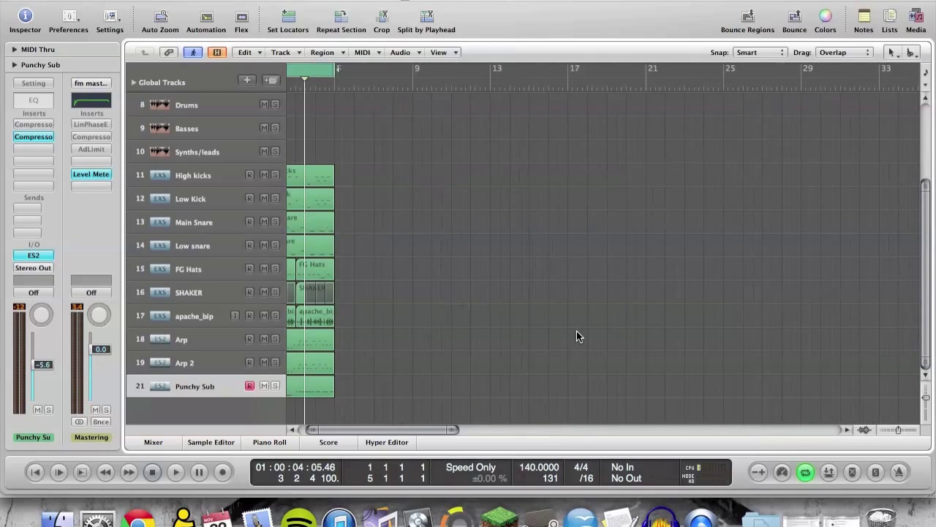
pyautogui.hscroll(-2, 640, 311)
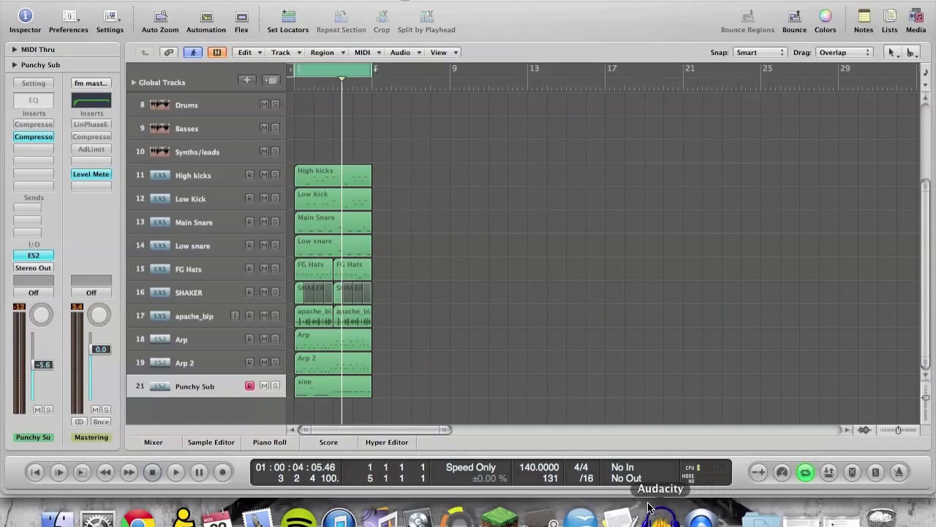